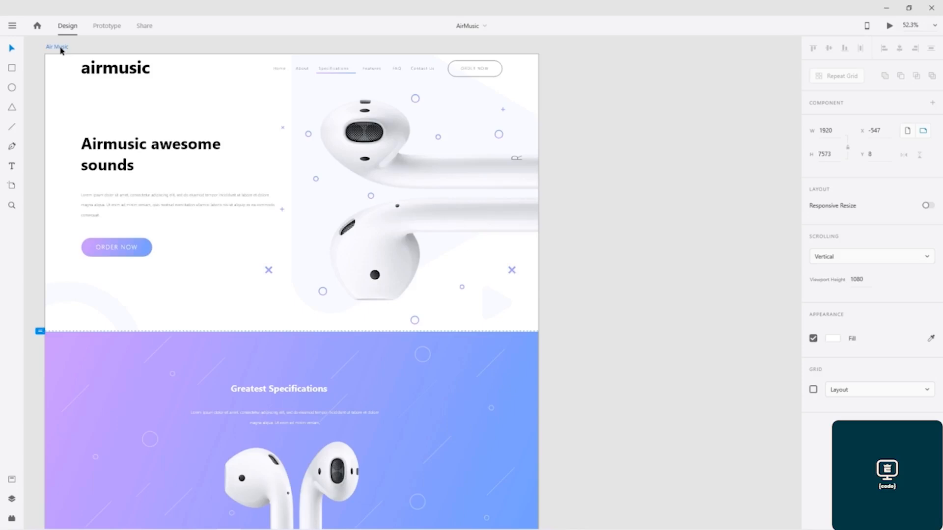
Step: Look through the Air Music page from the hero section down through the lower sections and back to the header
left_click_drag(60, 50, 61, 50)
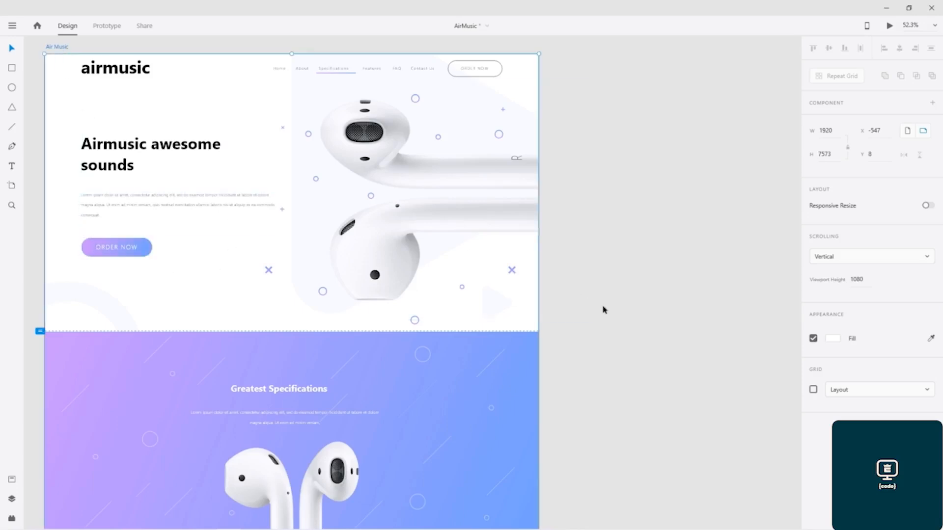
left_click_drag(576, 377, 581, 261)
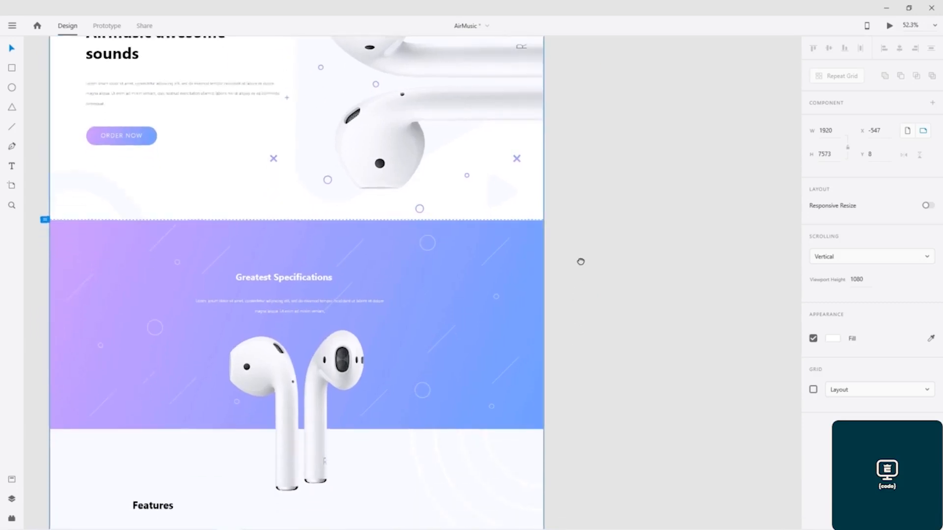
left_click_drag(589, 341, 604, 238)
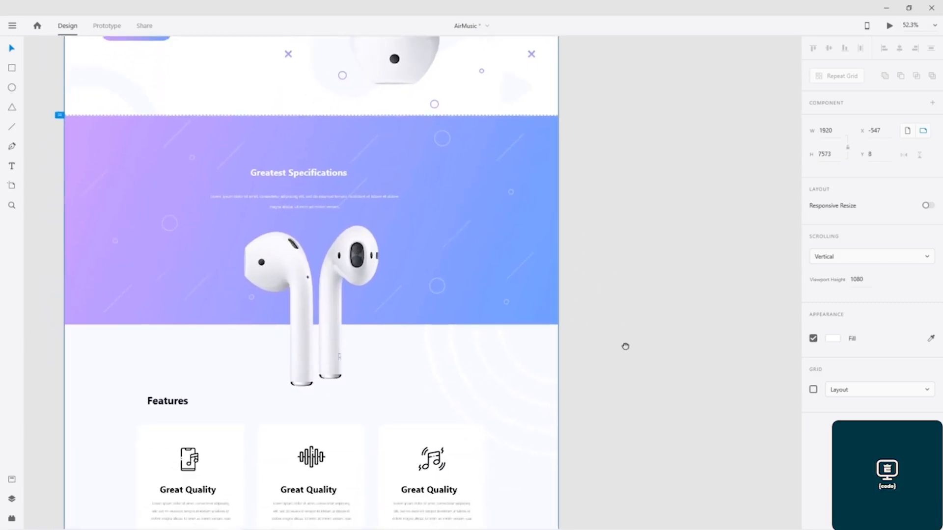
left_click_drag(625, 343, 633, 226)
left_click_drag(634, 382, 625, 263)
left_click_drag(623, 311, 634, 349)
left_click_drag(633, 194, 638, 467)
left_click_drag(631, 267, 635, 401)
left_click_drag(624, 258, 584, 256)
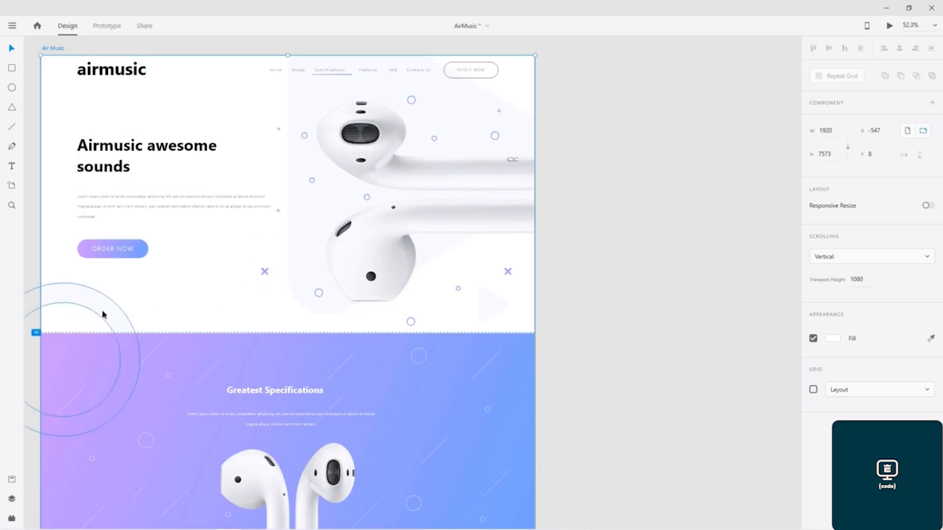
Step: Inspect the linear gradient fill of the Greatest Specifications section background, including the available fill types
left_click_drag(417, 419, 406, 168)
left_click_drag(415, 228, 413, 207)
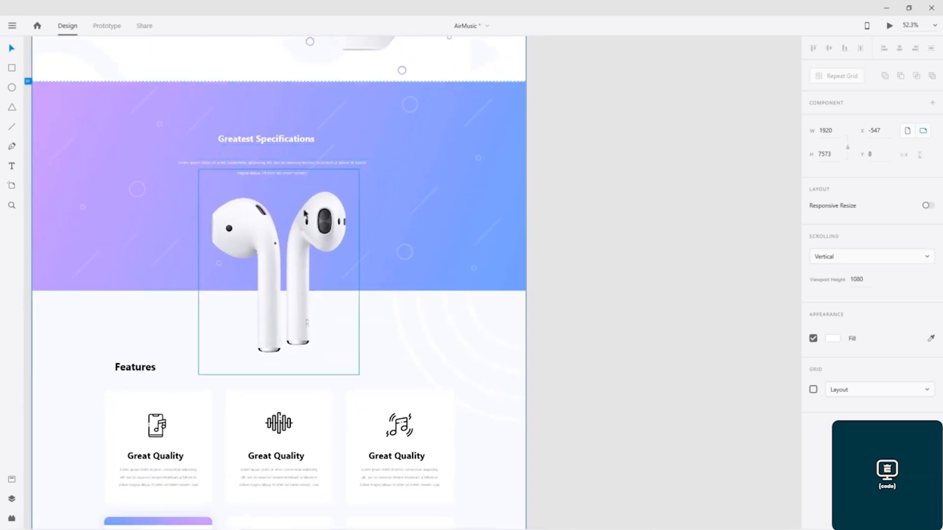
left_click_drag(407, 255, 413, 221)
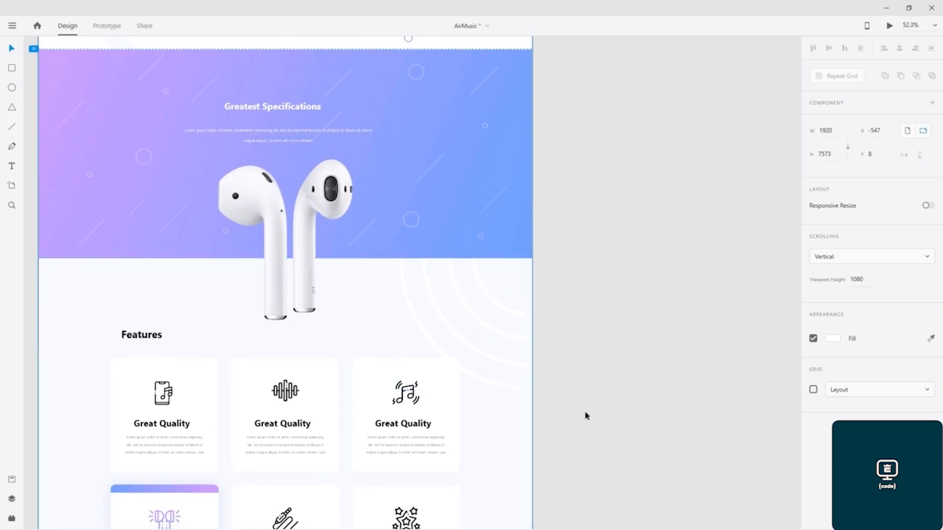
mouse_move(585, 414)
left_mouse_down()
mouse_move(592, 370)
mouse_move(580, 432)
mouse_move(583, 415)
left_mouse_up()
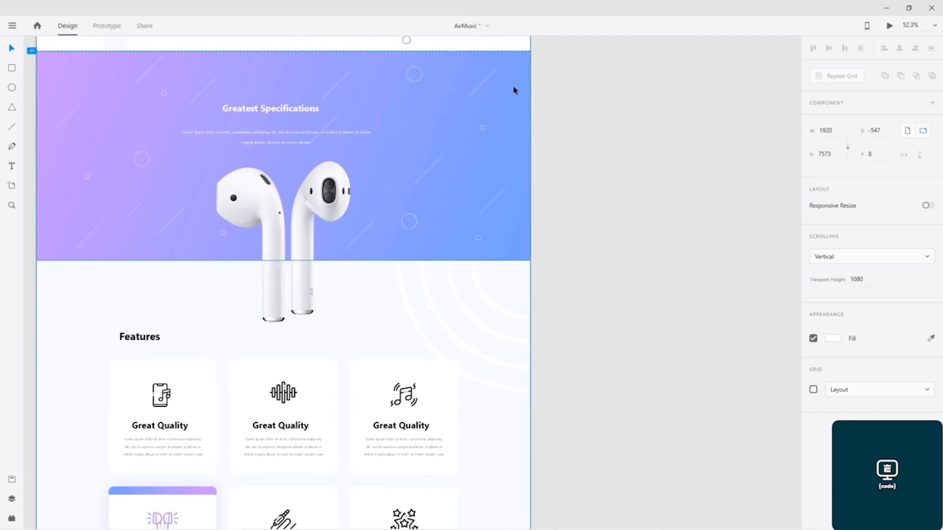
left_click(138, 121)
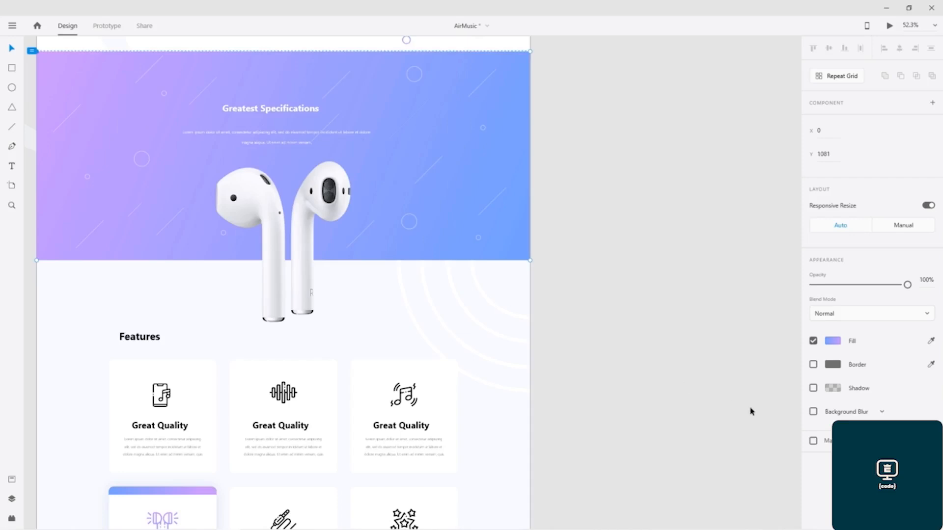
left_click(835, 345)
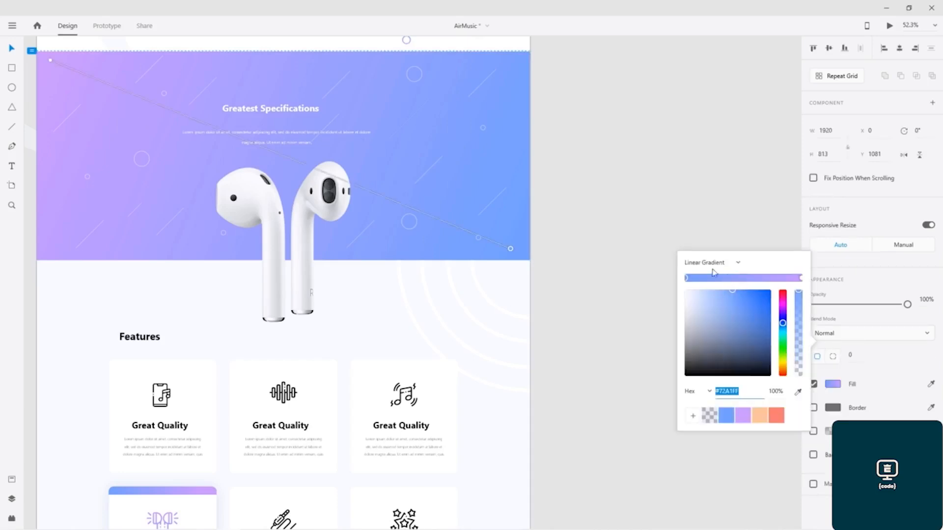
left_click(738, 268)
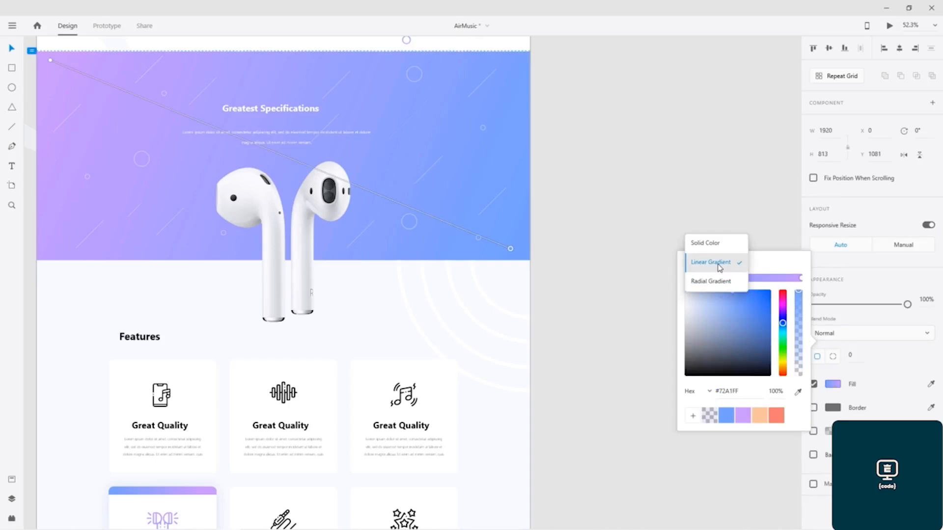
left_click(623, 282)
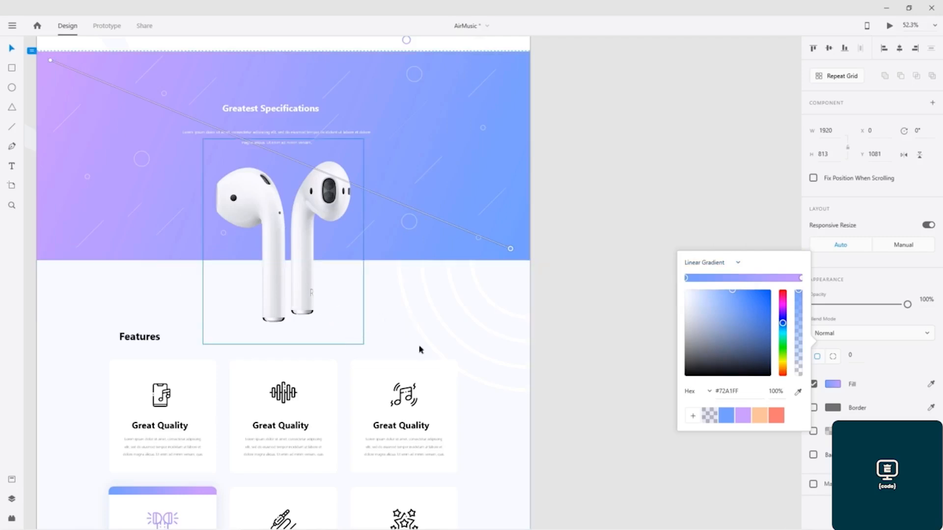
Step: Check the solid fill colour of the Features section background
left_click(392, 343)
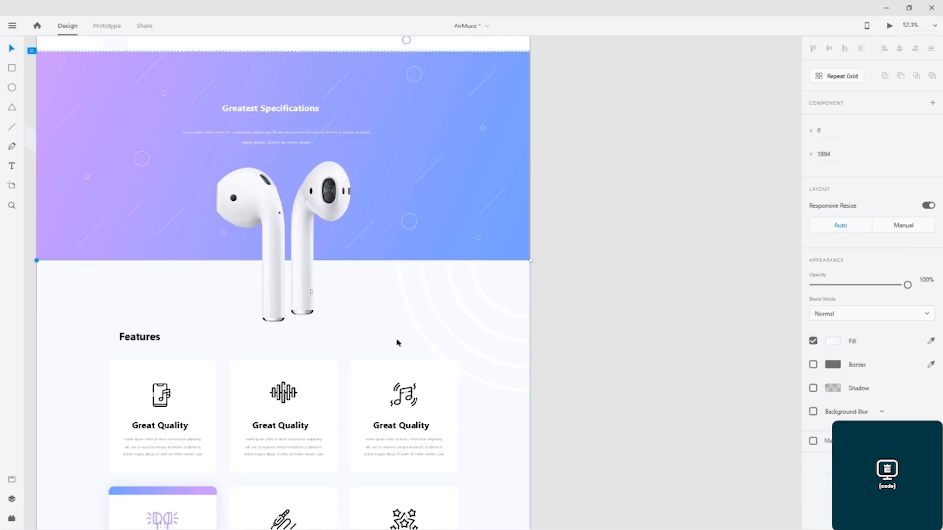
left_click(834, 342)
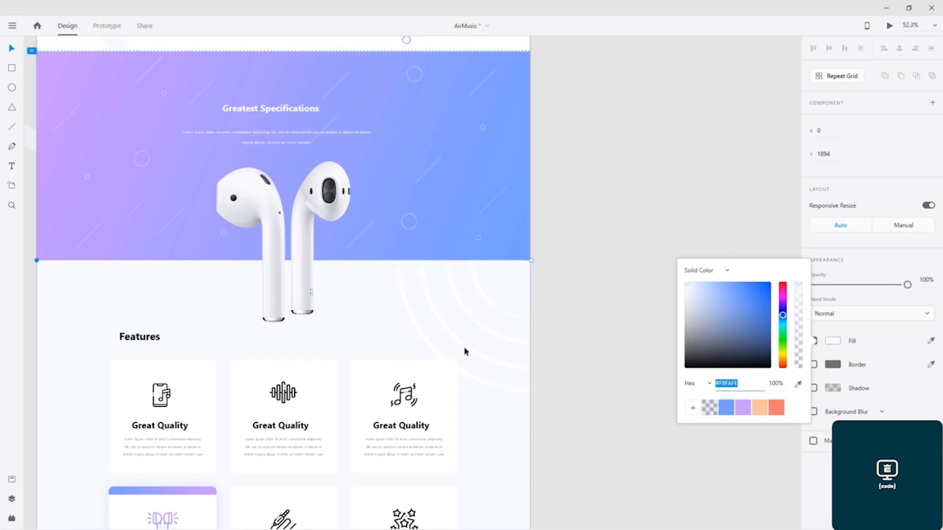
left_click(606, 256)
Step: Examine the highlighted Great Quality card with the gradient band in the Features section up close and select it
left_click_drag(587, 364, 608, 216)
left_click_drag(609, 271, 598, 248)
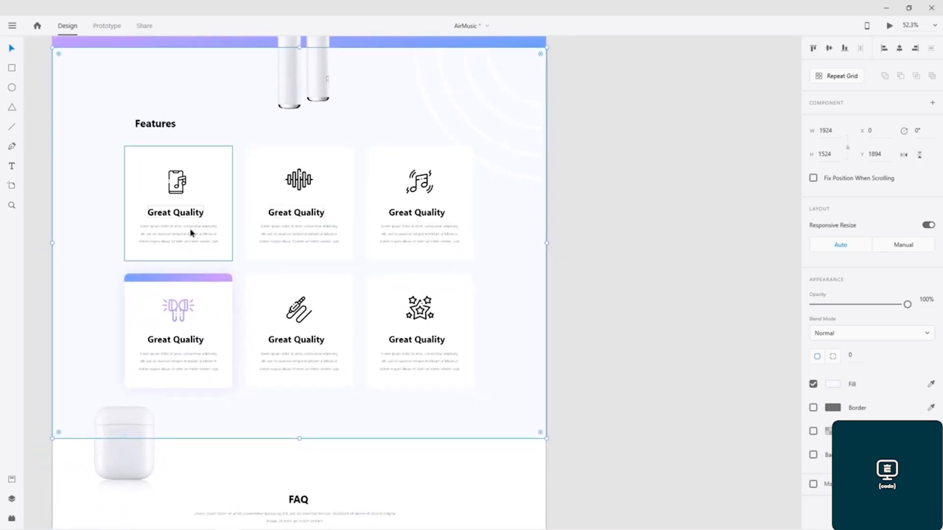
scroll(180, 327, "up", 5)
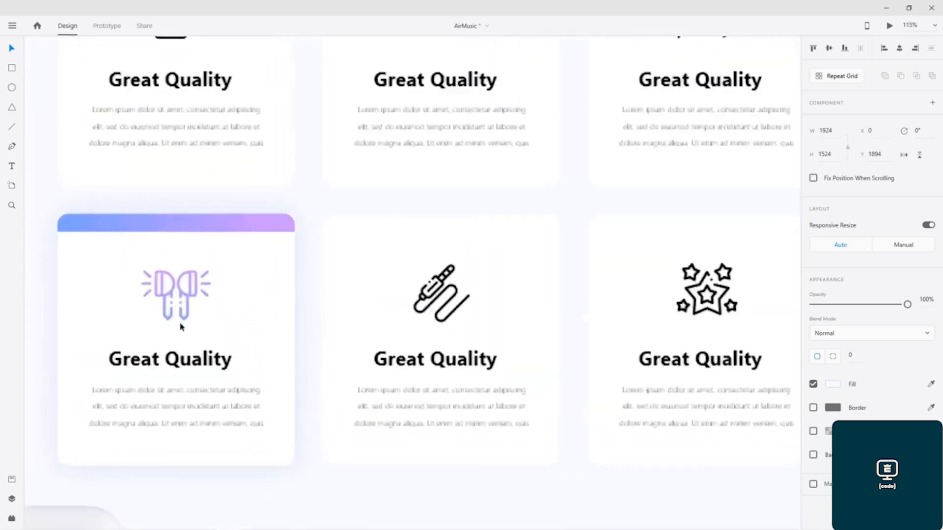
left_click_drag(336, 268, 480, 221)
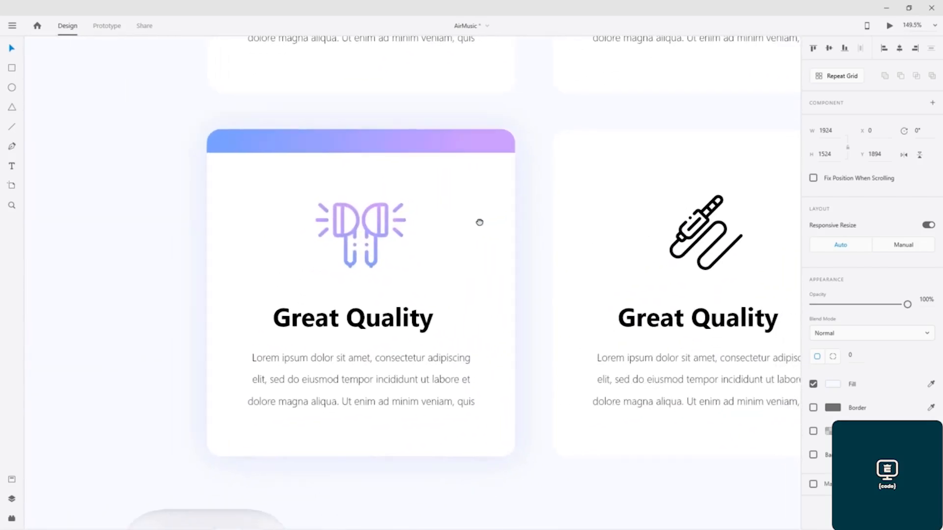
left_click(513, 173)
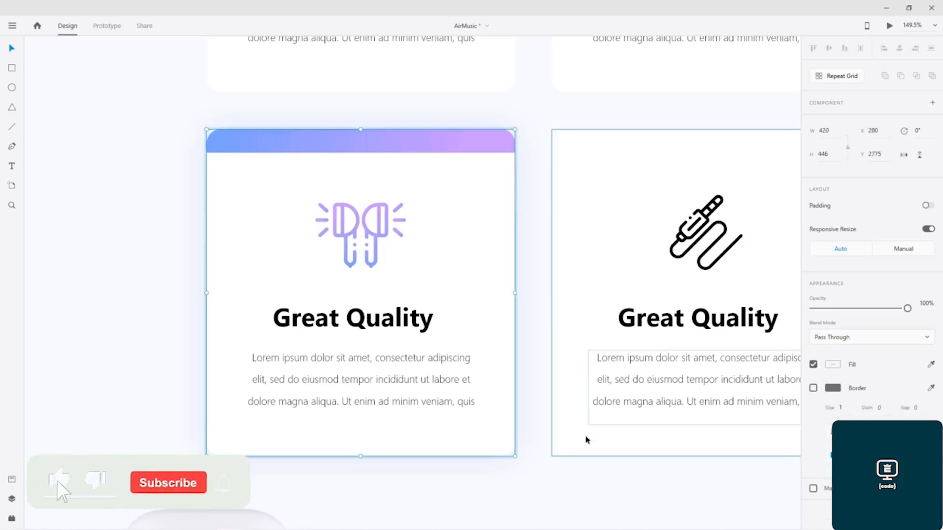
left_click(214, 122)
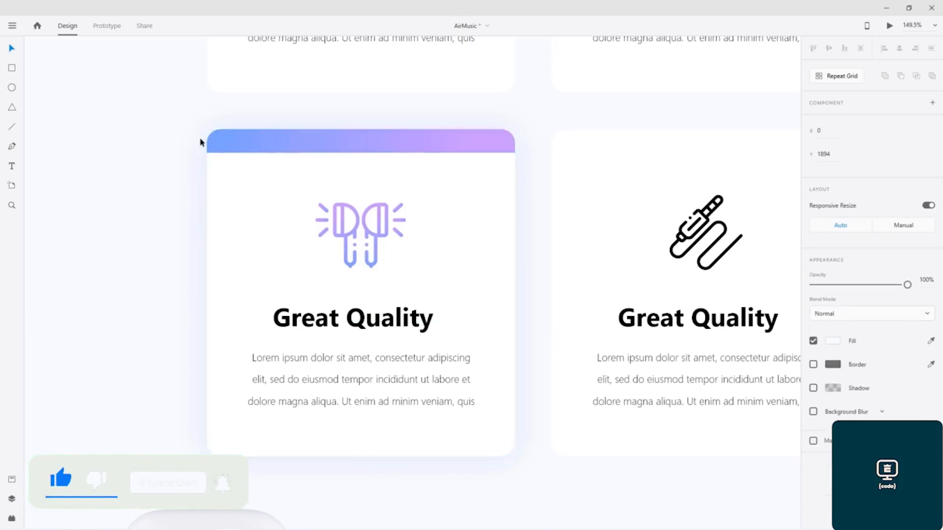
left_click(208, 165)
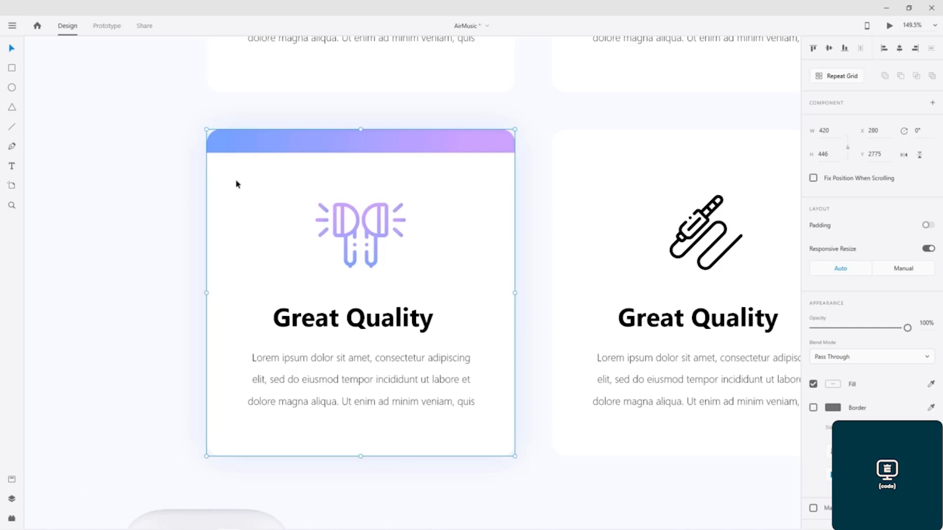
Step: Undo the accidental move of the highlighted card and inspect the shadow colour of its white background rectangle
mouse_move(389, 168)
left_mouse_down()
mouse_move(221, 164)
mouse_move(374, 164)
left_mouse_up()
key("ctrl+z")
double_click(451, 193)
double_click(452, 193)
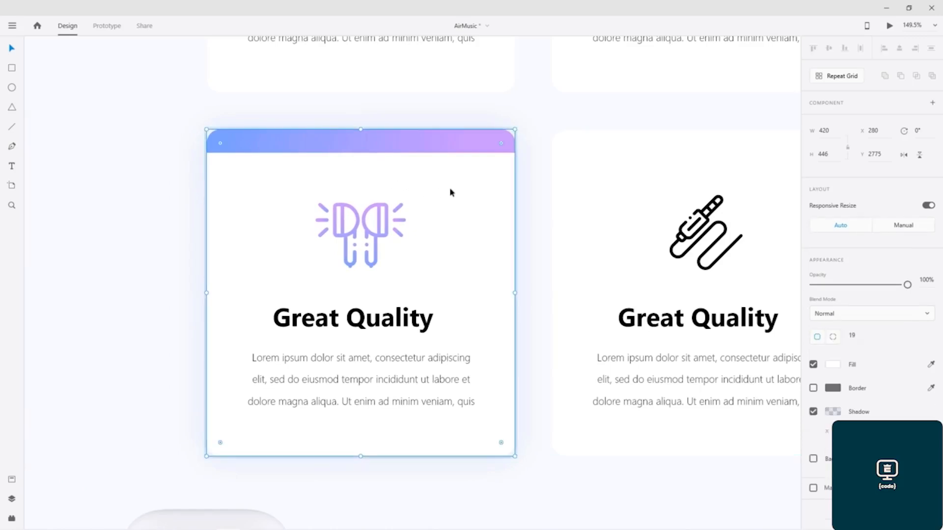
left_click(833, 413)
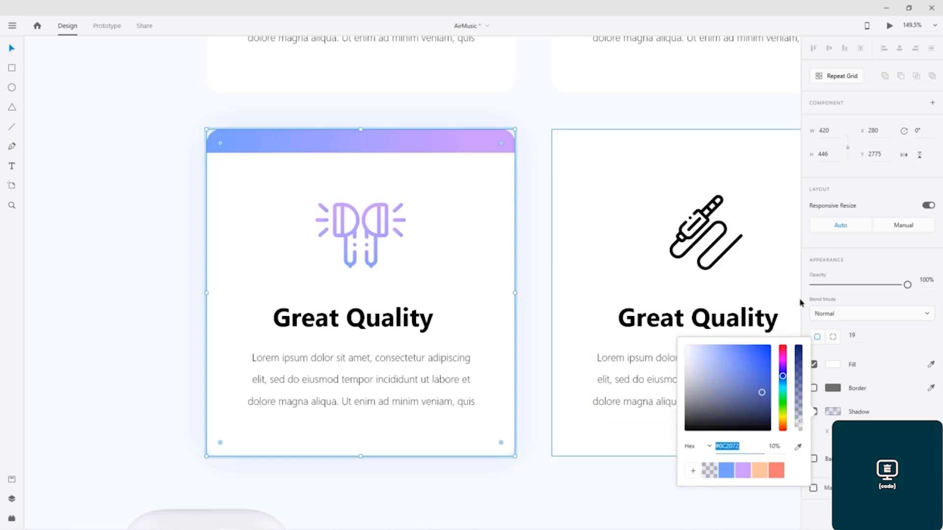
left_click(156, 196)
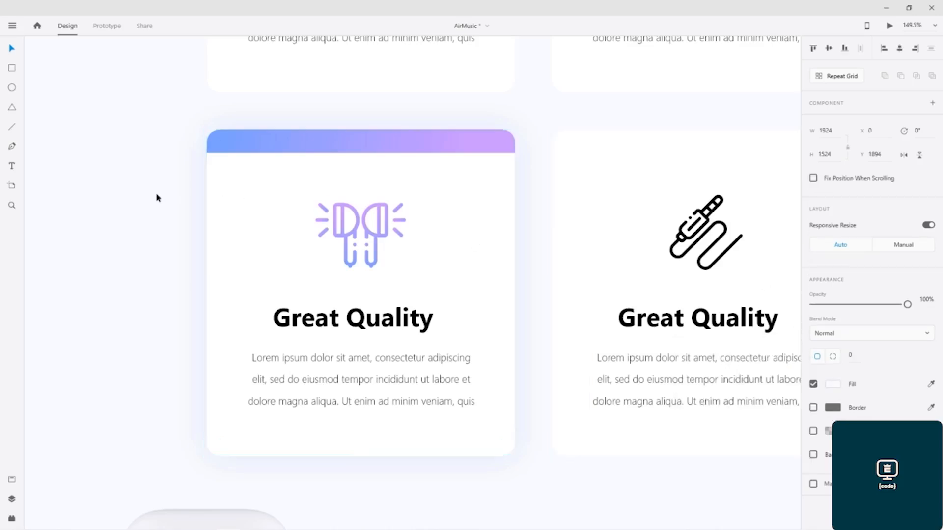
Step: Select the gradient band along the highlighted card's upper edge and compare the card with the rest of the Features grid
left_click(307, 146)
left_click(307, 145)
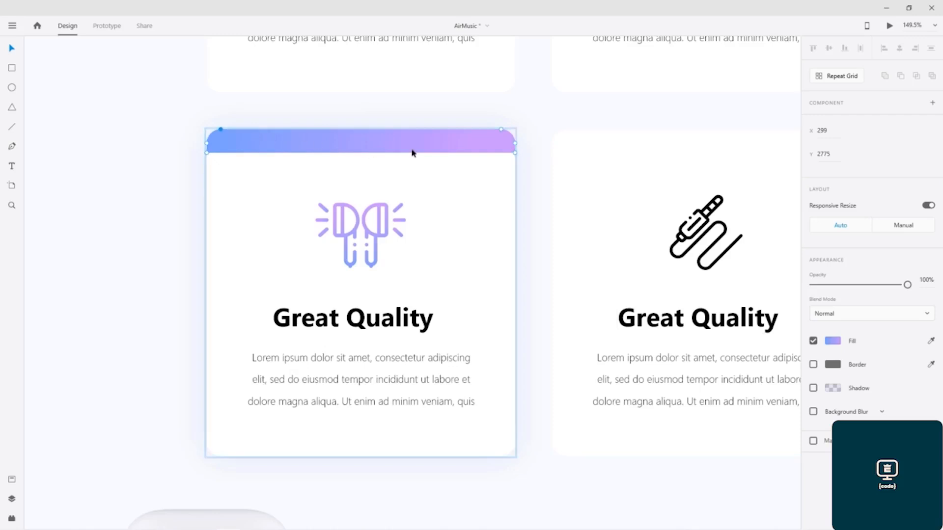
scroll(186, 268, "down", 3)
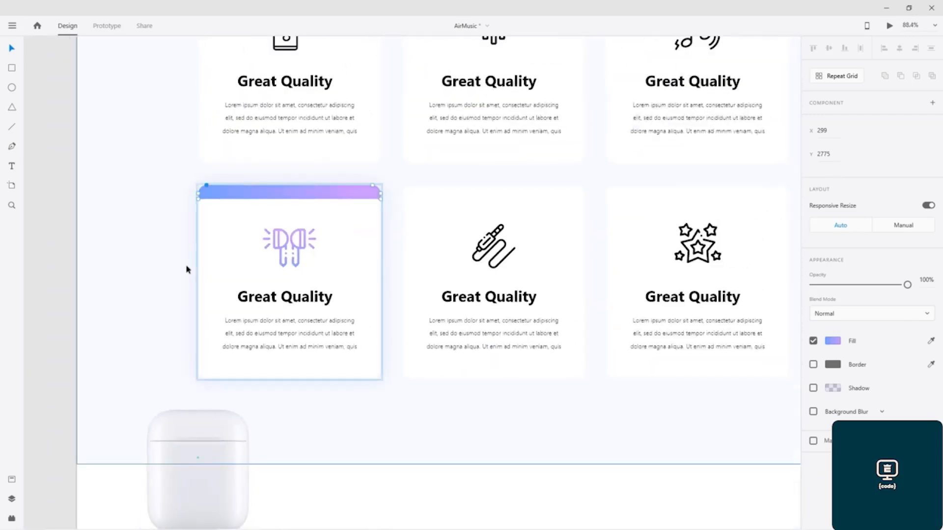
scroll(185, 268, "down", 3)
left_click_drag(425, 218, 442, 275)
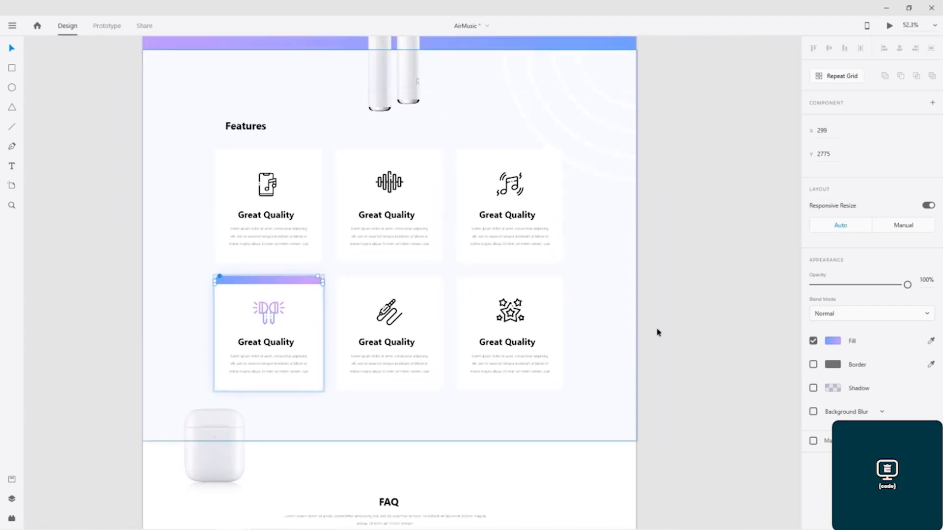
Step: Examine the FAQ accordion layout up close and continue down to the Order Now section
left_click_drag(550, 428, 549, 202)
scroll(311, 326, "up", 1, "ctrl")
scroll(311, 327, "up", 2, "ctrl")
scroll(400, 338, "up", 3, "ctrl")
left_click_drag(544, 433, 542, 346)
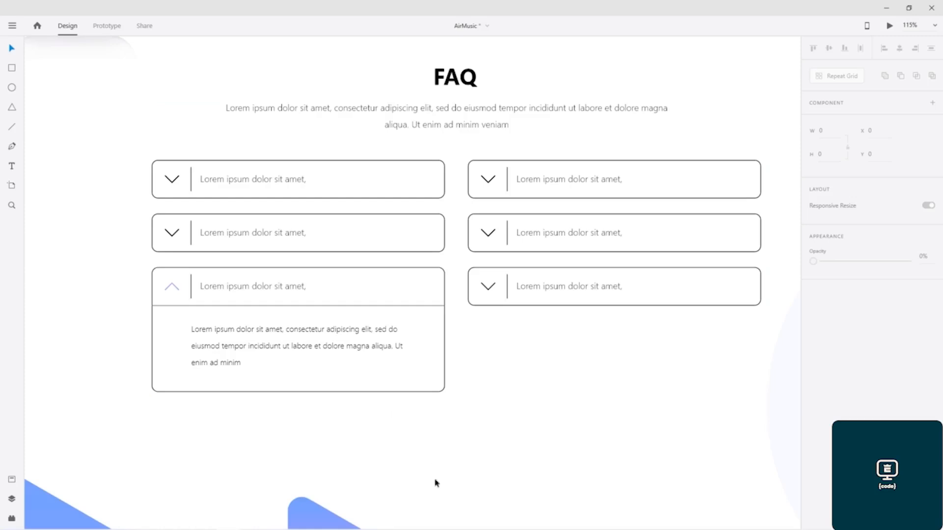
scroll(465, 471, "down", 7)
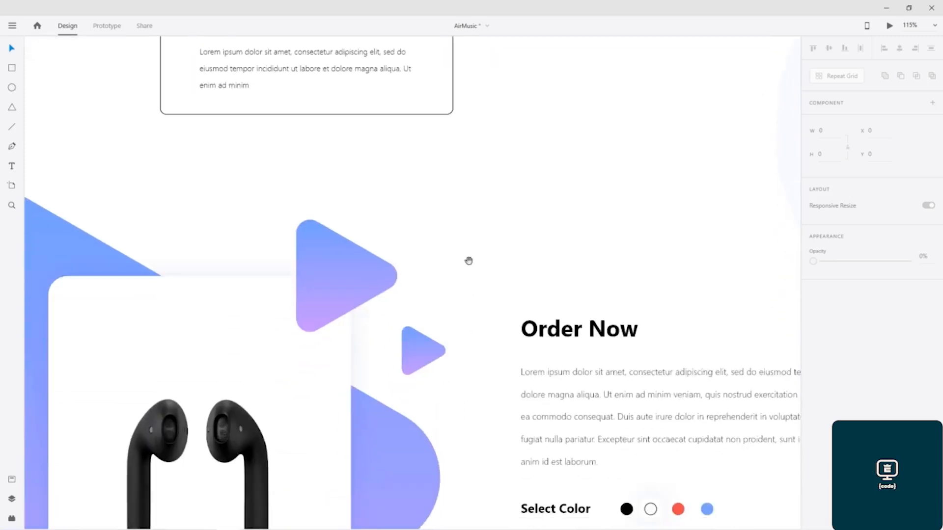
left_click_drag(463, 290, 459, 229)
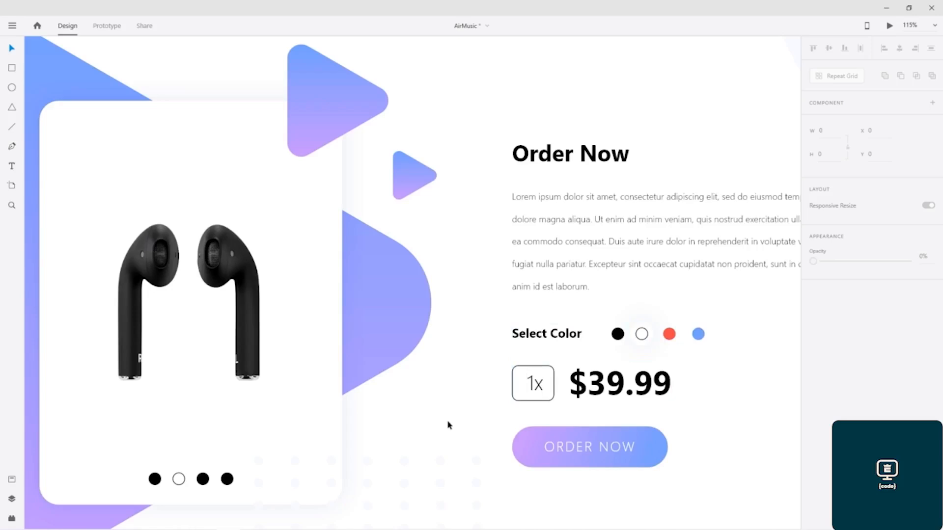
Step: Save the document and inspect the decorative gradient triangles around the Order Now product card one after another
key("ctrl+s")
left_click(411, 301)
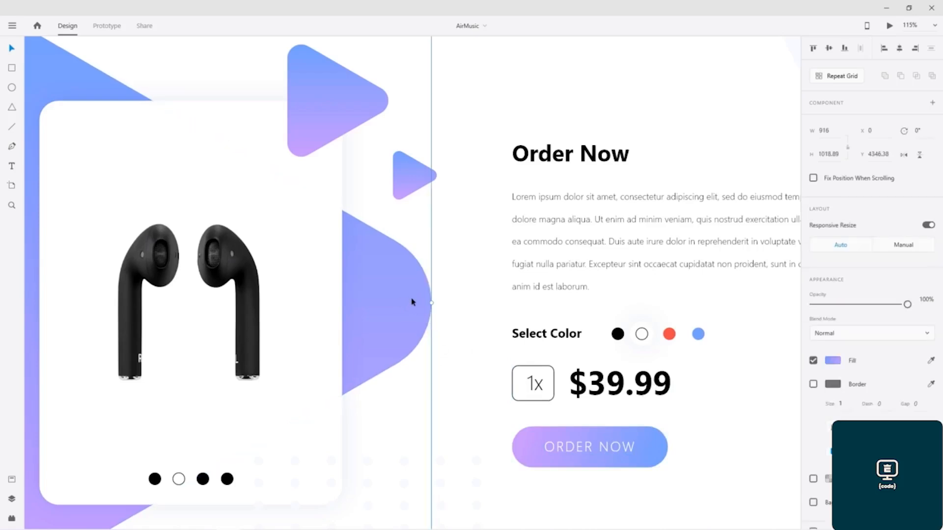
double_click(411, 301)
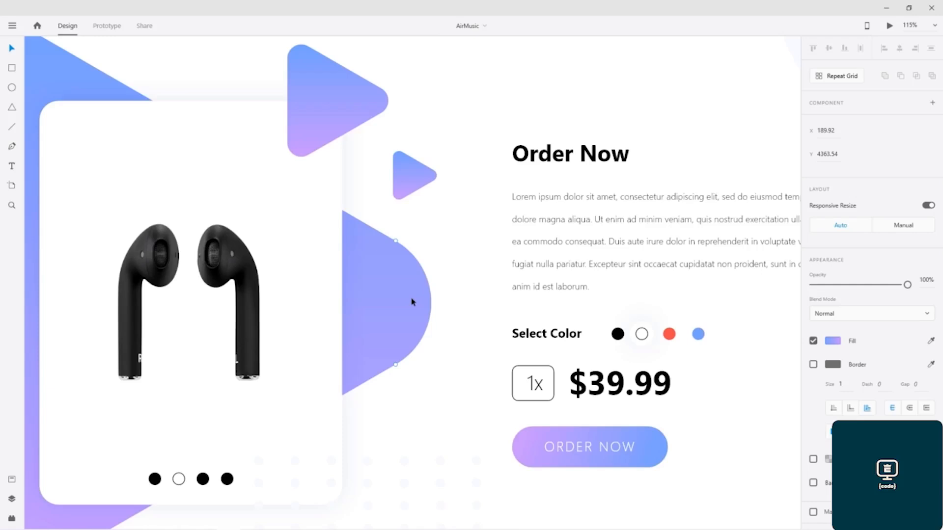
left_click(459, 175)
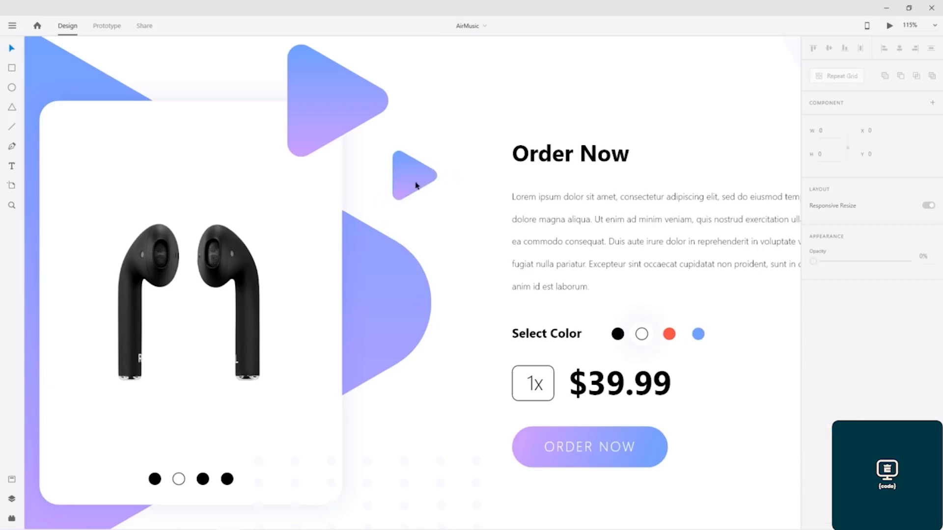
left_click(403, 176)
left_click(337, 122)
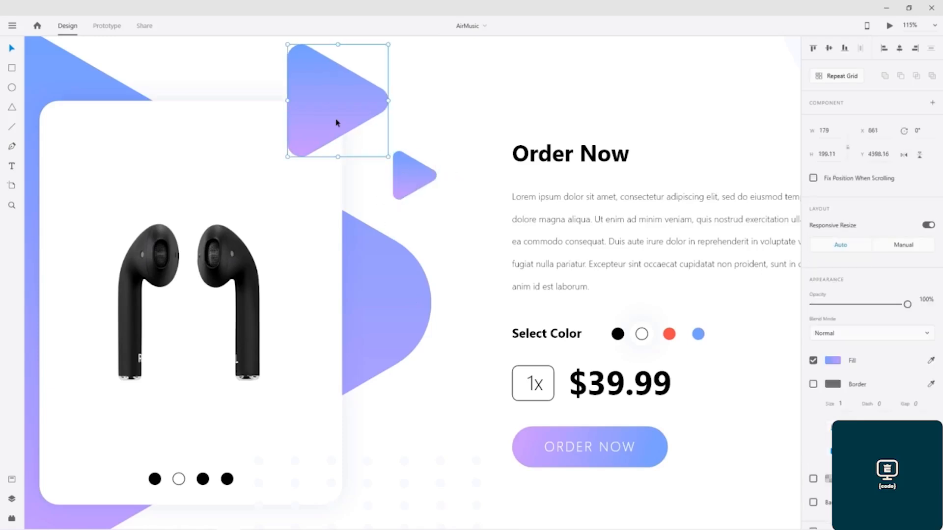
left_click(453, 125)
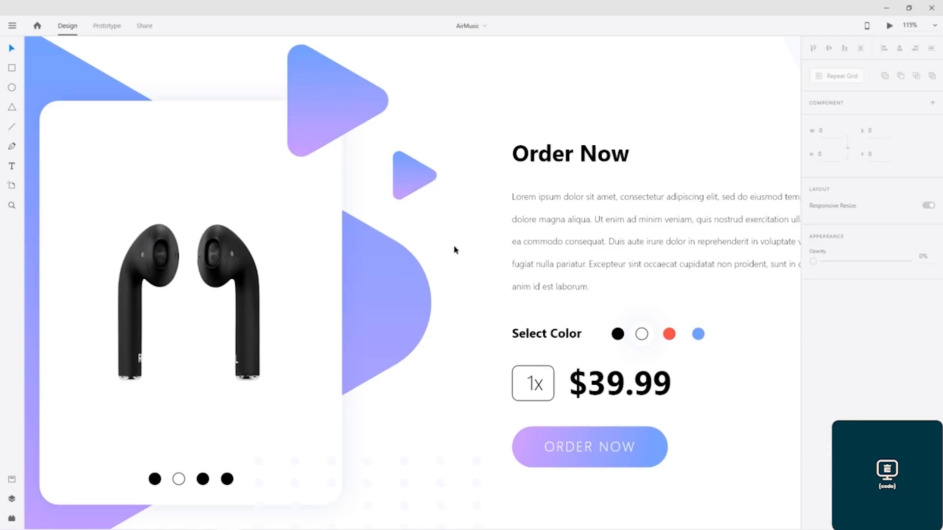
Step: View the whole Order Now section, the photo gallery and the start of the Contact Us form
scroll(453, 246, "down", 3)
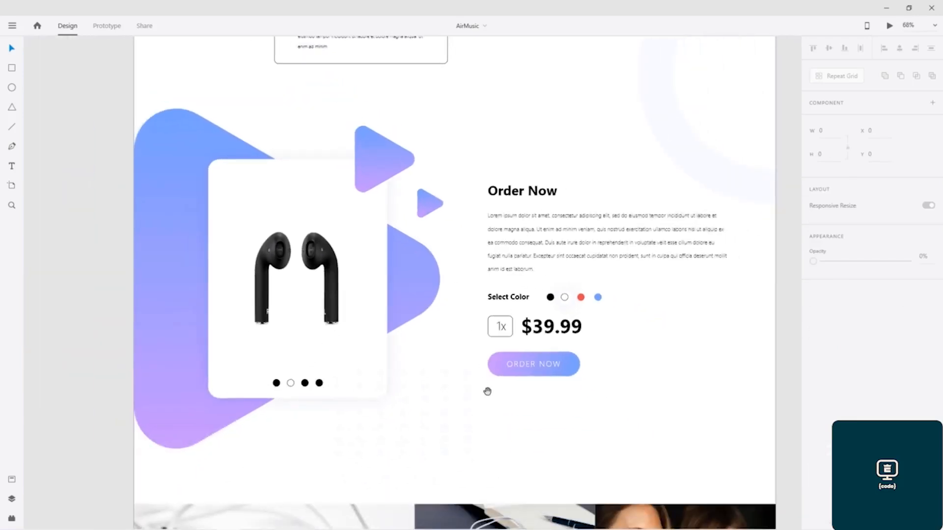
left_click_drag(488, 389, 447, 171)
scroll(446, 171, "down", 5)
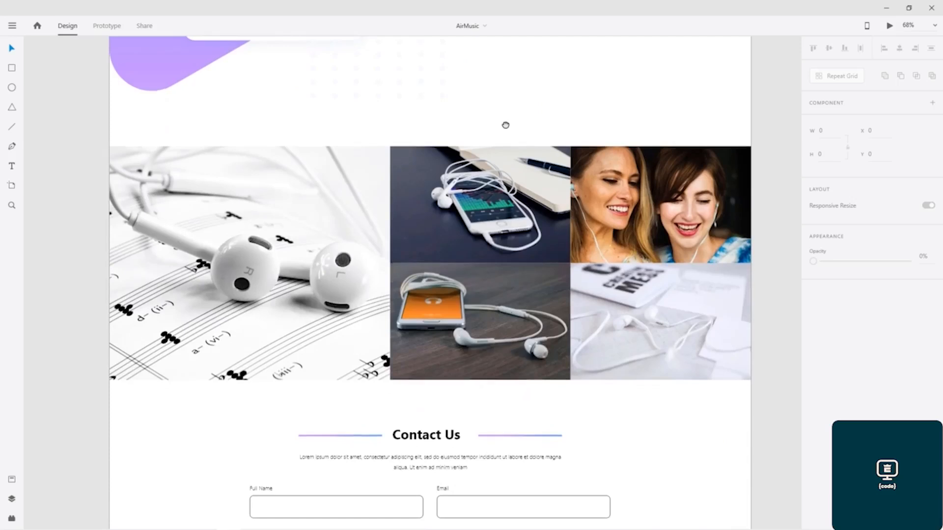
Step: View the photo gallery, the Contact Us form and the footer at the end of the page
left_click_drag(506, 160, 489, 169)
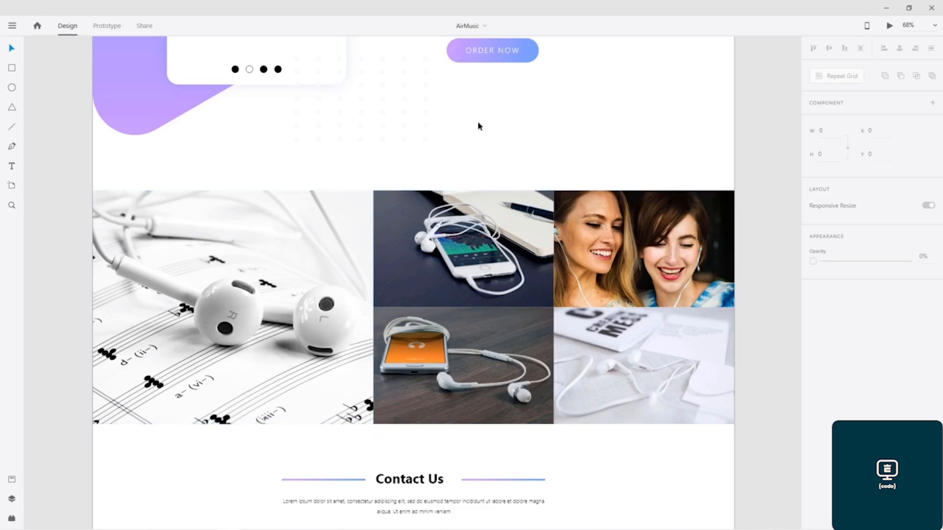
left_click_drag(472, 120, 470, 232)
left_click_drag(463, 378, 458, 162)
left_click_drag(572, 389, 571, 229)
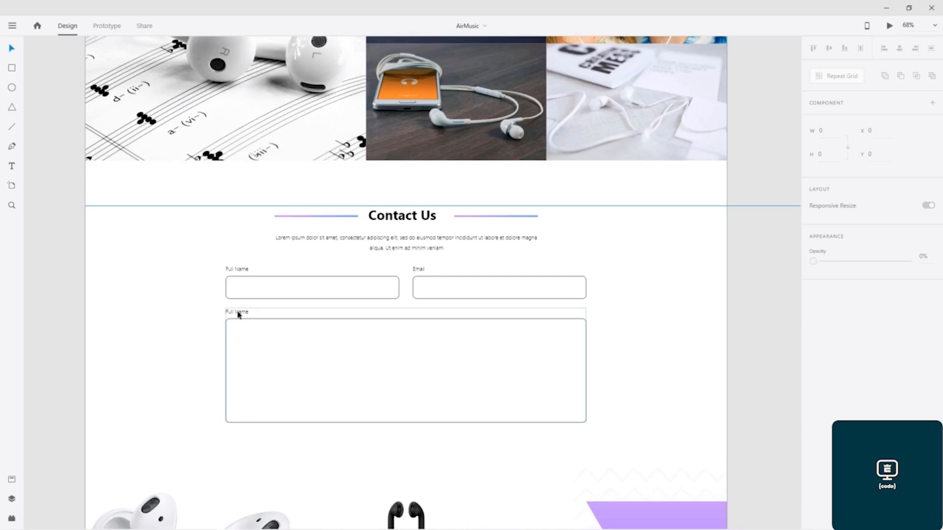
left_click_drag(500, 460, 513, 262)
left_click_drag(510, 311, 505, 323)
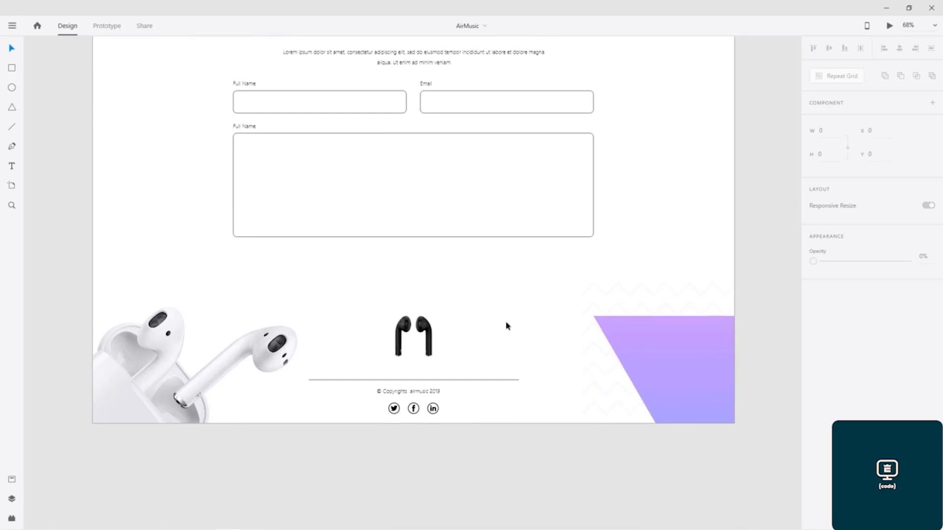
Step: Inspect the footer's earbud case picture, black earbuds logo and zigzag pattern behind the gradient shape one after another
left_click(265, 330)
double_click(191, 378)
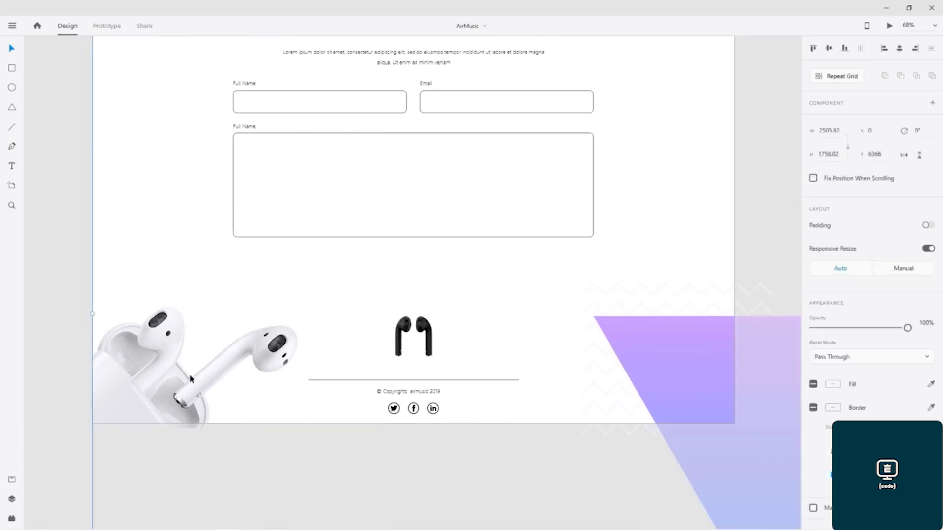
double_click(191, 378)
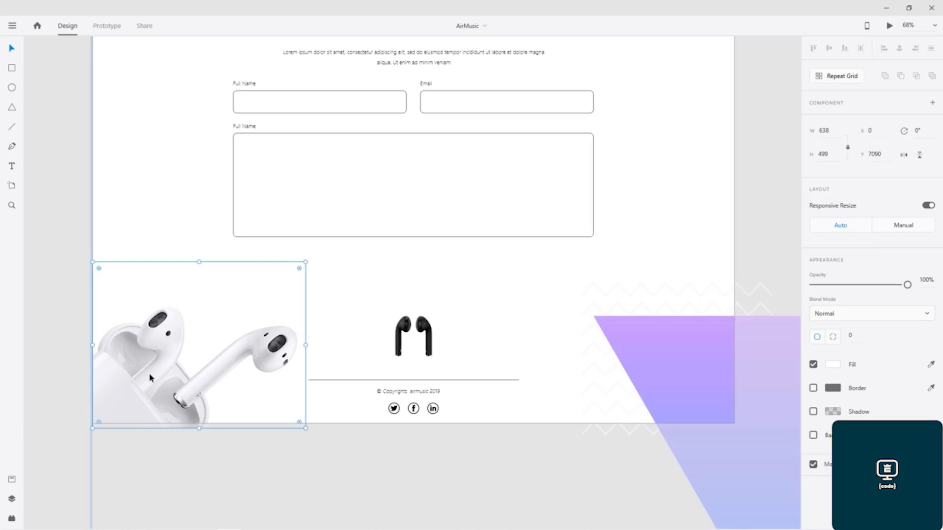
left_click(429, 332)
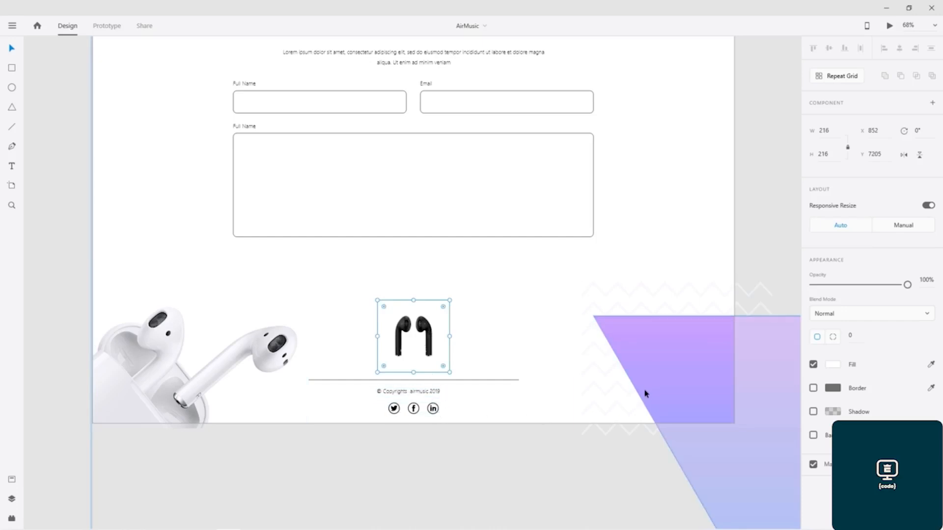
left_click(592, 408)
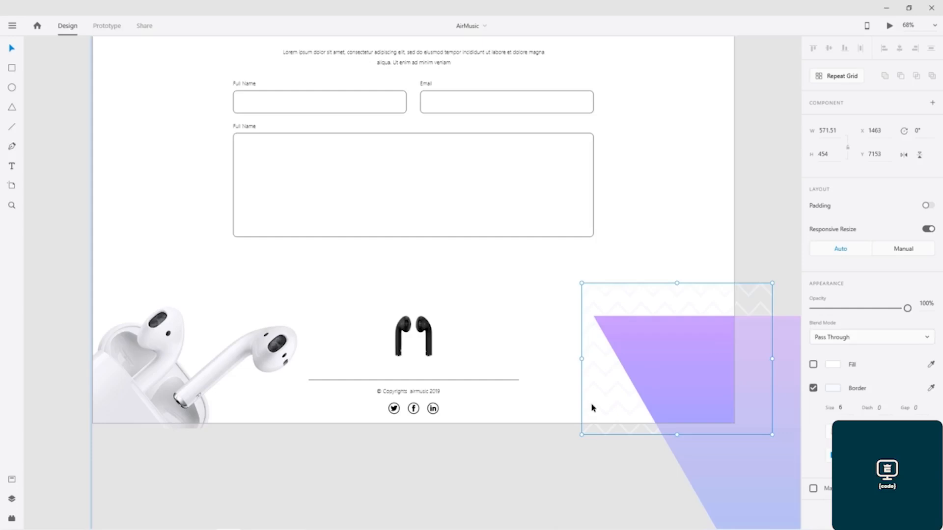
left_click(483, 453)
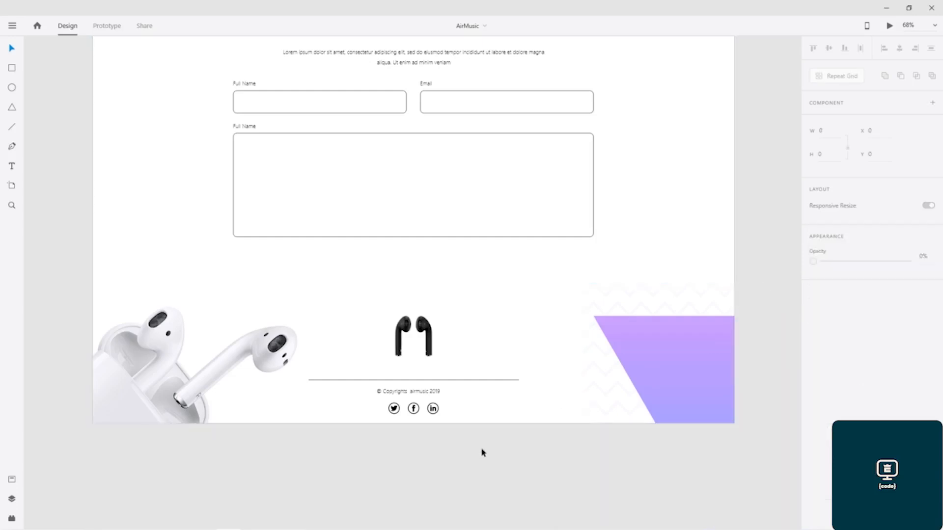
Step: Look back over the whole page from the footer to the hero section and bring the blank artboard beside it into view
scroll(482, 452, "down", 3)
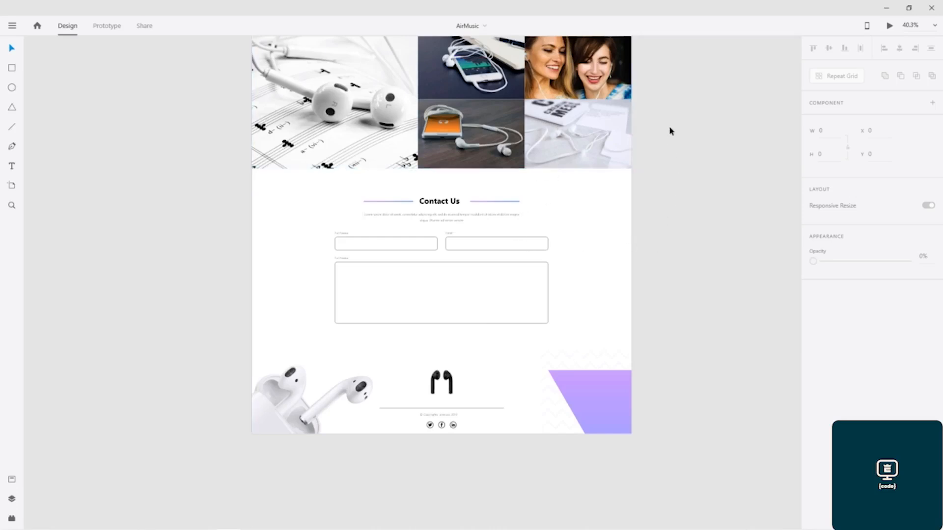
left_click_drag(676, 123, 618, 372)
left_click_drag(618, 189, 634, 291)
left_click_drag(641, 158, 638, 288)
left_click_drag(632, 153, 628, 349)
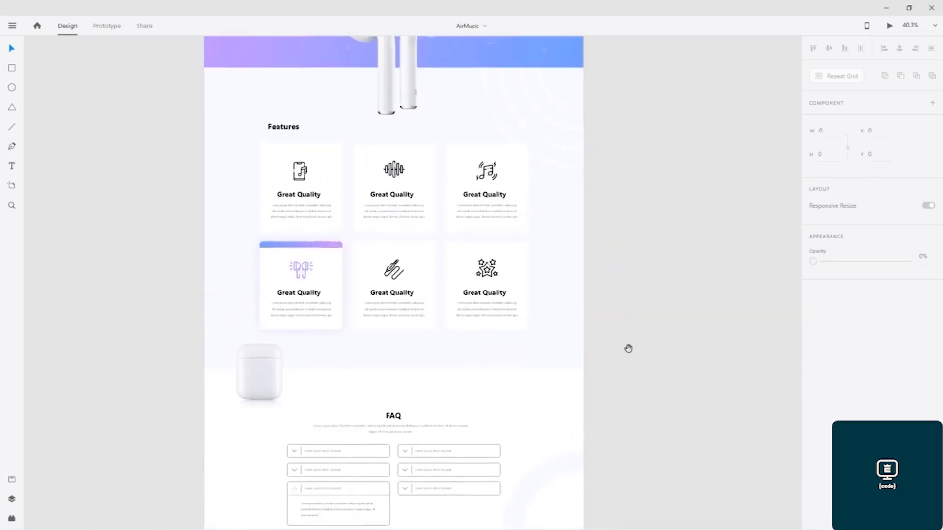
left_click_drag(627, 145, 614, 297)
left_click_drag(596, 112, 436, 263)
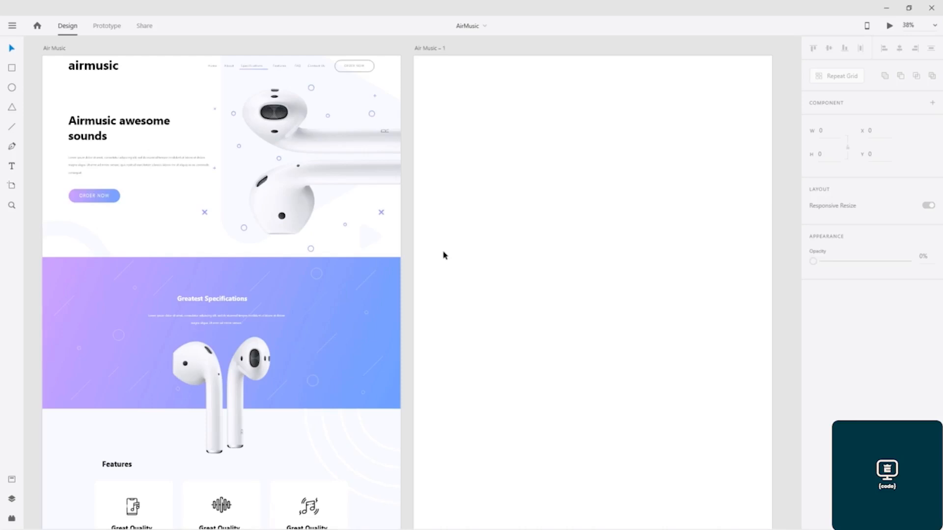
Step: Turn on the 12-column layout grid for both the Air Music and Air Music – 1 artboards
left_click(427, 50)
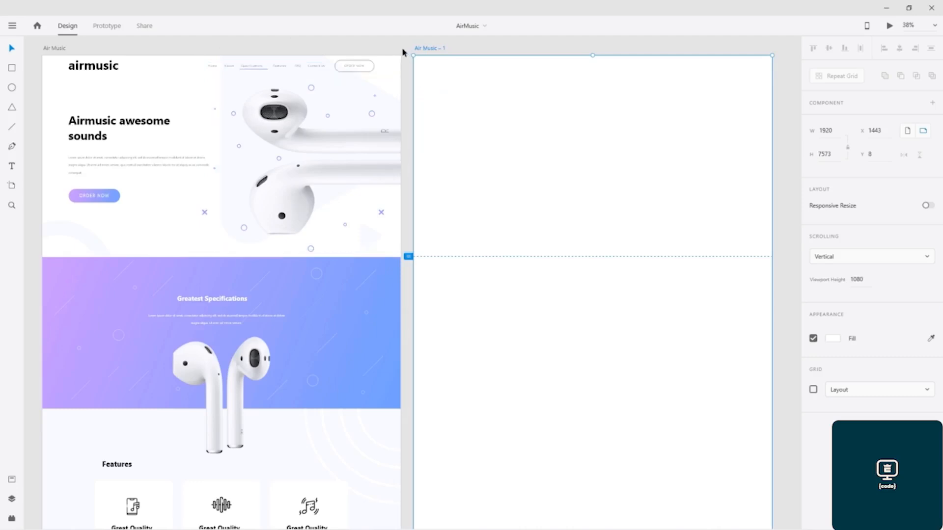
left_click(58, 50)
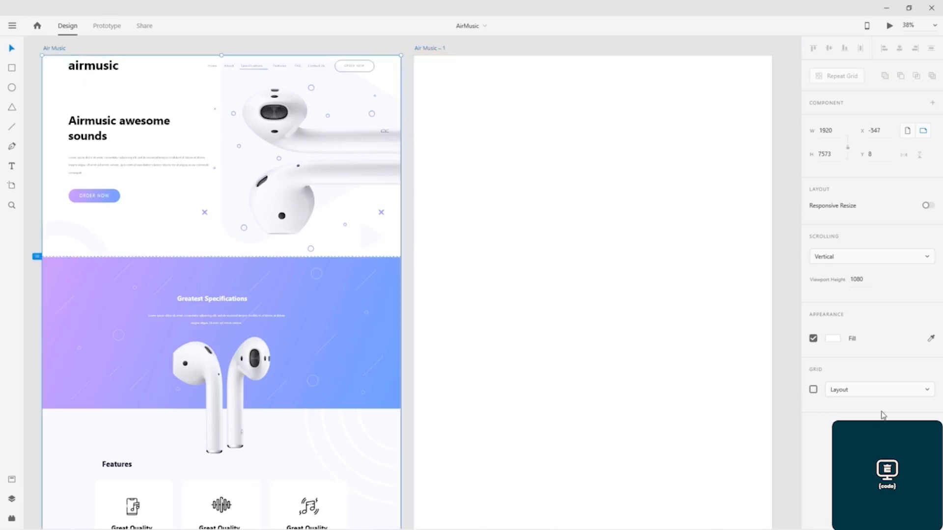
left_click(814, 390)
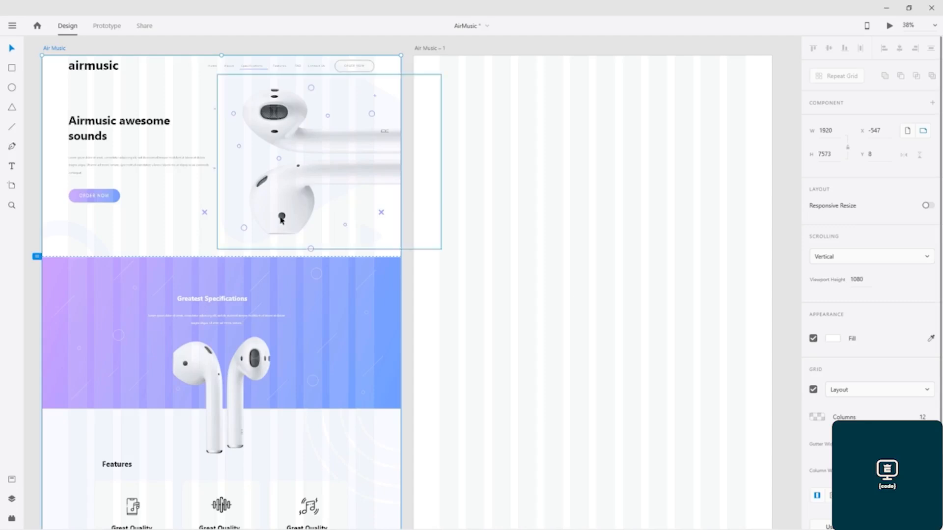
Step: Examine how each section of the Air Music page aligns with the column grid, down to the footer and back up to the hero
scroll(400, 295, "down", 3)
scroll(400, 205, "down", 5)
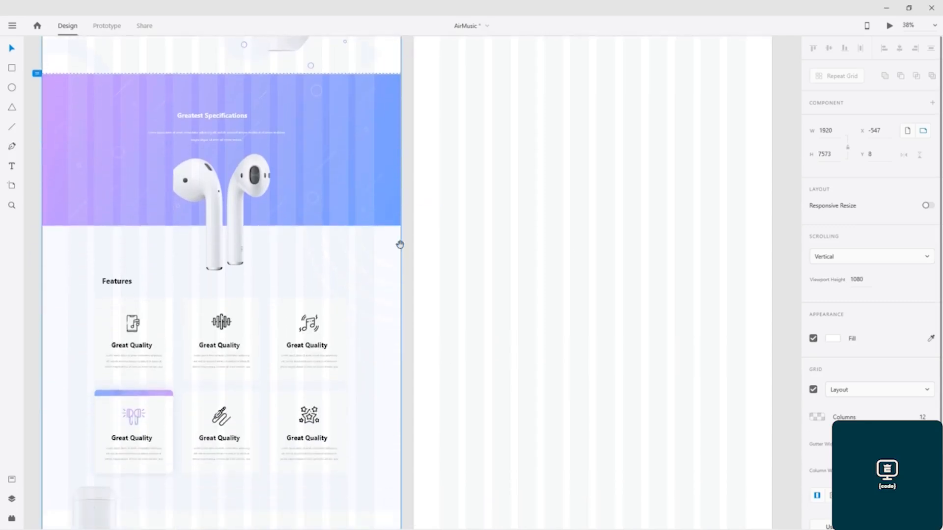
scroll(409, 257, "down", 7)
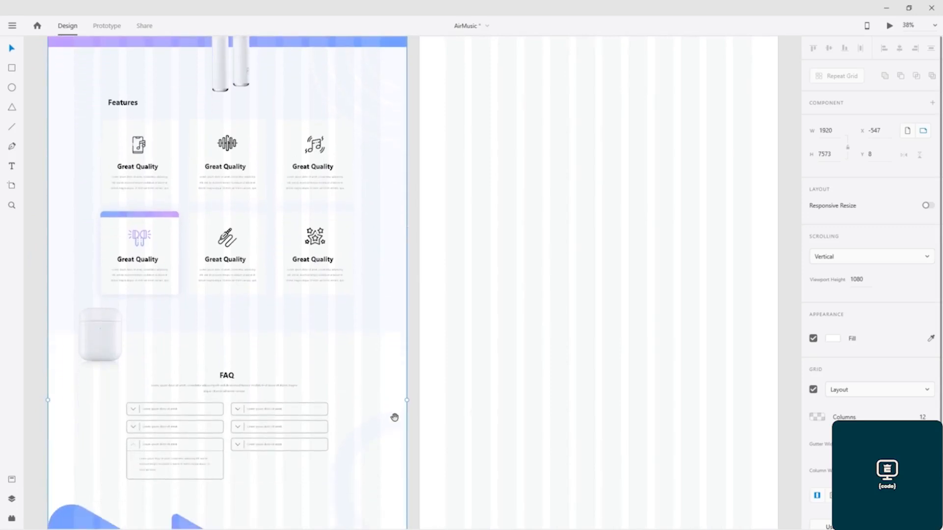
scroll(393, 417, "down", 11)
scroll(386, 229, "down", 12)
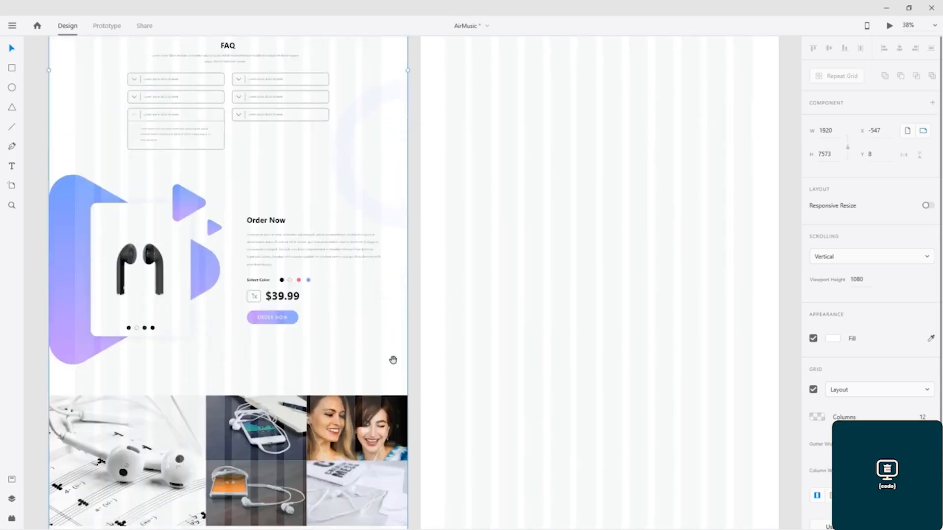
scroll(401, 265, "left", 1)
scroll(438, 291, "down", 4)
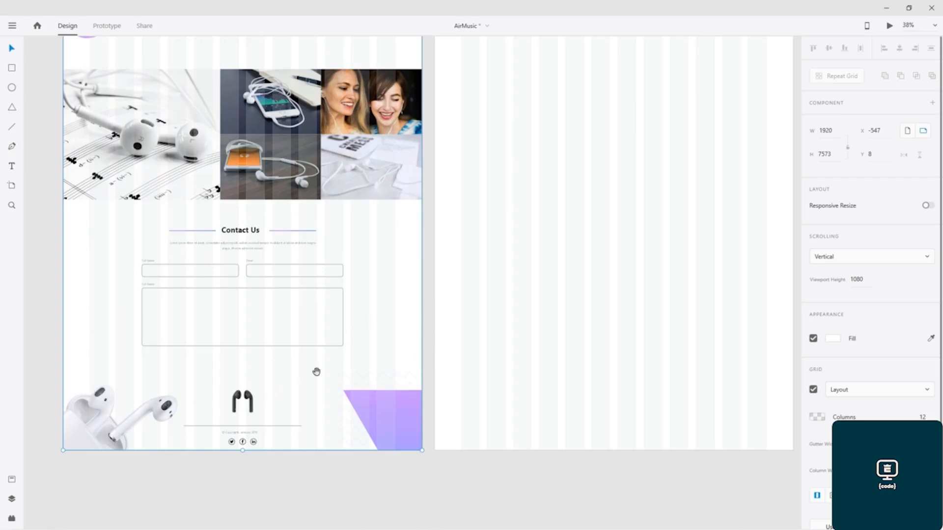
scroll(426, 439, "up", 7)
scroll(427, 440, "right", 1)
scroll(427, 439, "up", 20)
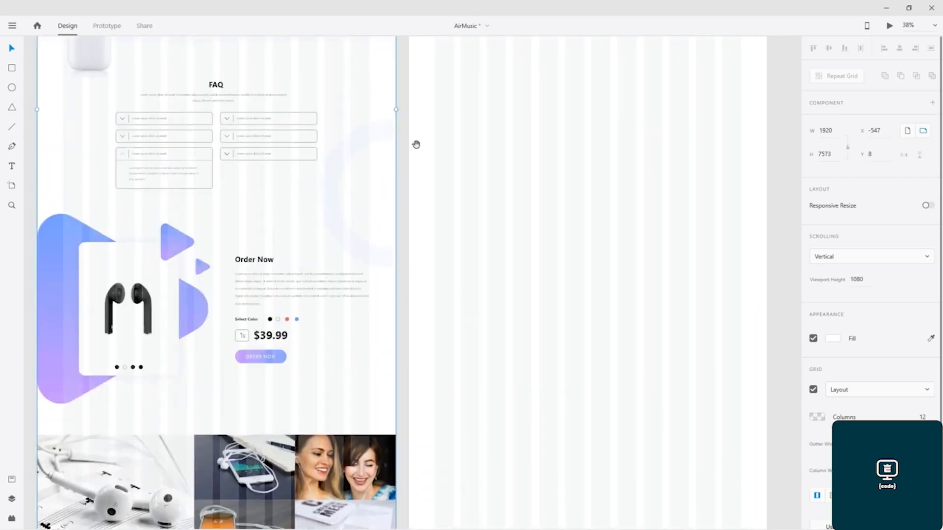
scroll(428, 310, "up", 12)
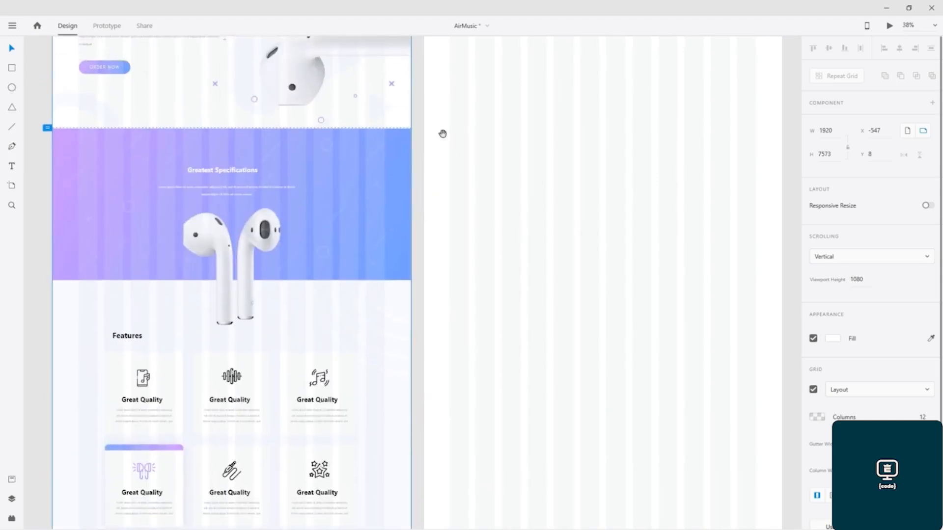
left_click_drag(433, 222, 432, 222)
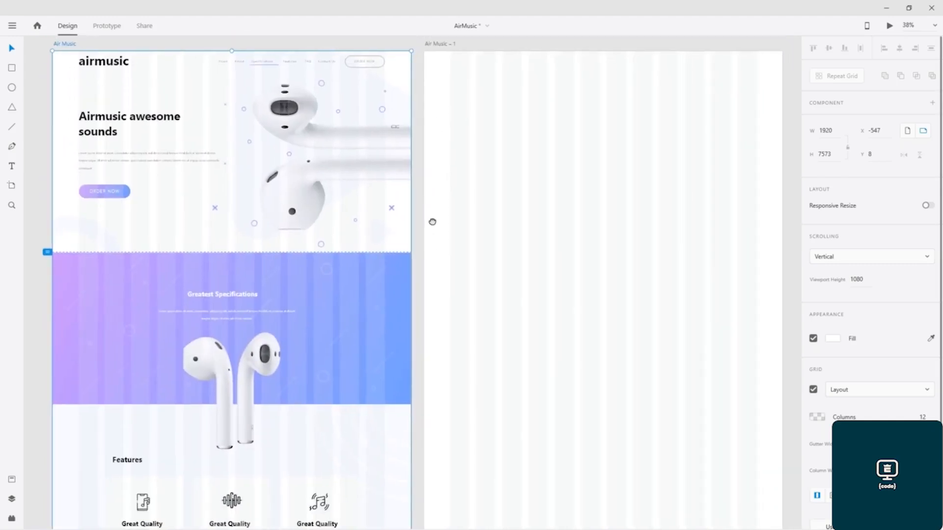
Step: Save the document and select the original airmusic logo text to check its font settings
key("ctrl+s")
left_click(118, 68)
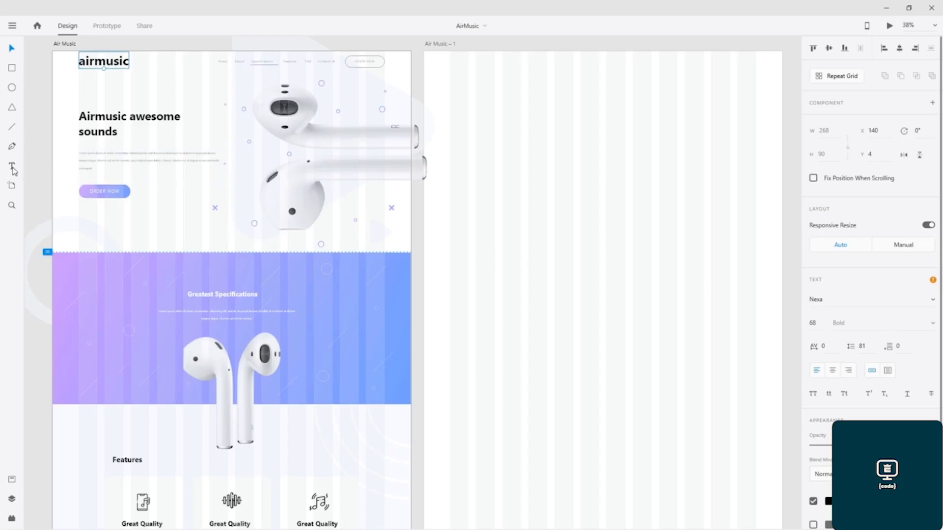
left_click(451, 64)
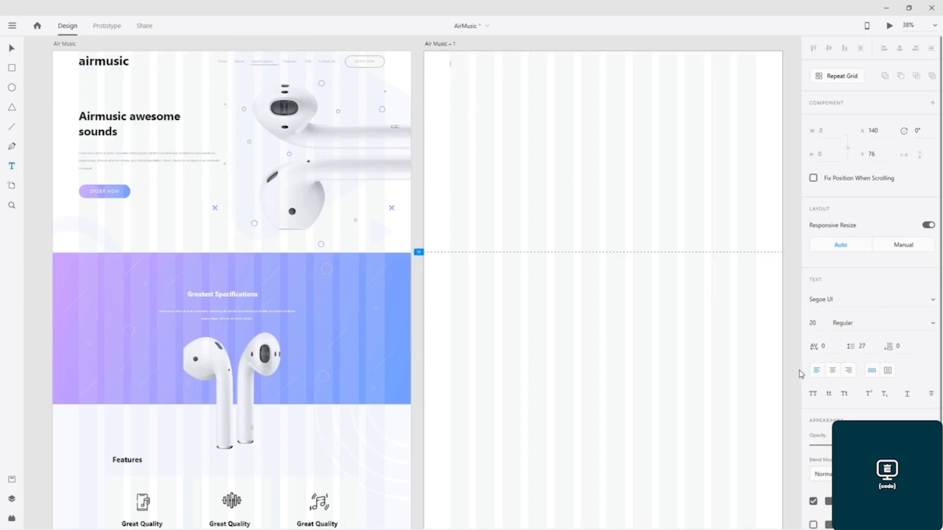
left_click(840, 302)
type("SF Pro Display")
key("Return")
key("Escape")
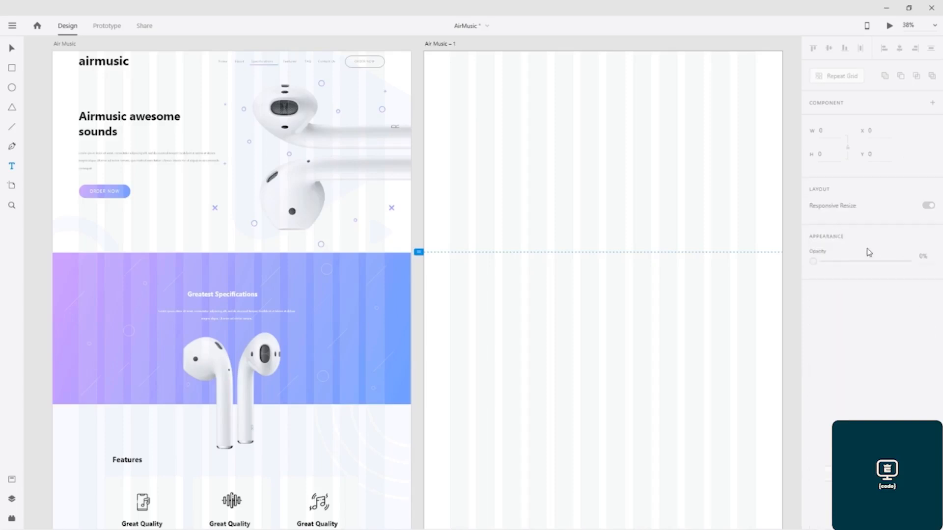
Step: Start a text at the first grid column near the upper edge of Air Music – 1, set in SF Pro Display Bold, size 60
left_click(449, 60)
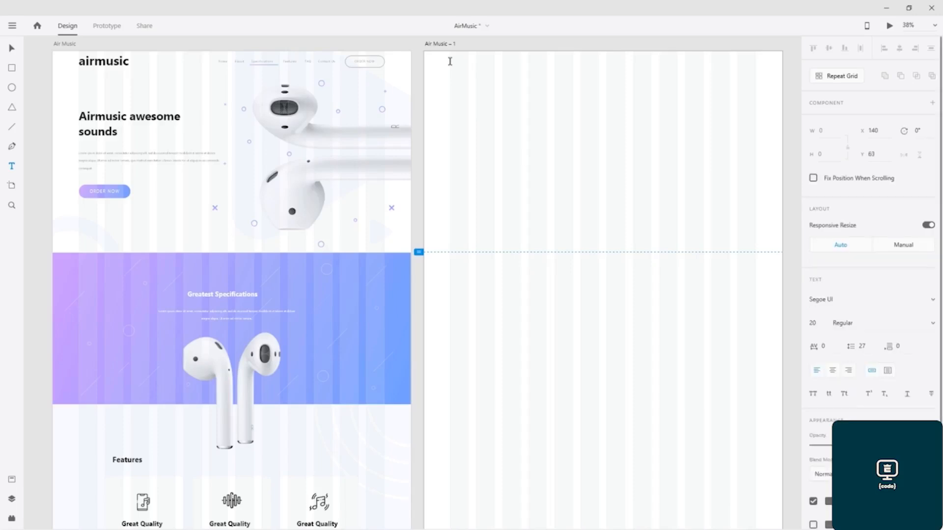
left_click(853, 303)
type("SF Pro Di")
key("Return")
left_click(937, 324)
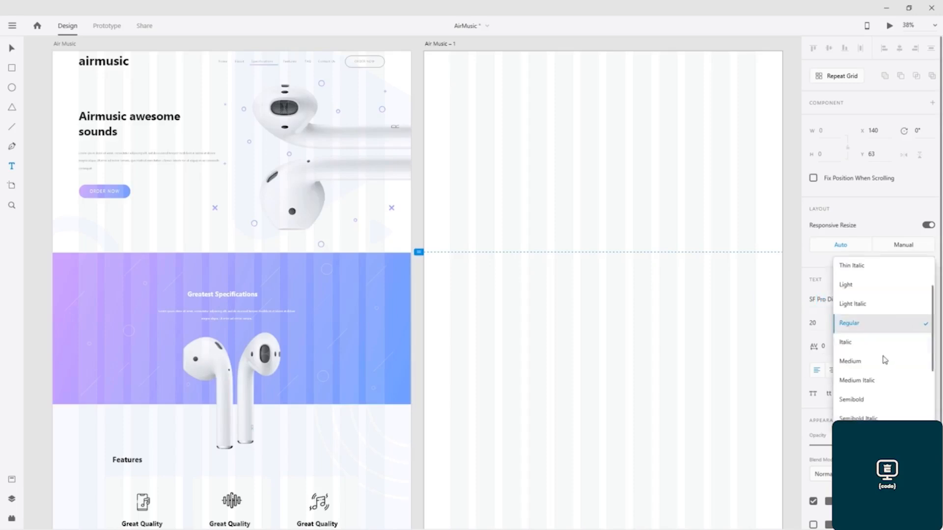
scroll(862, 392, "down", 5)
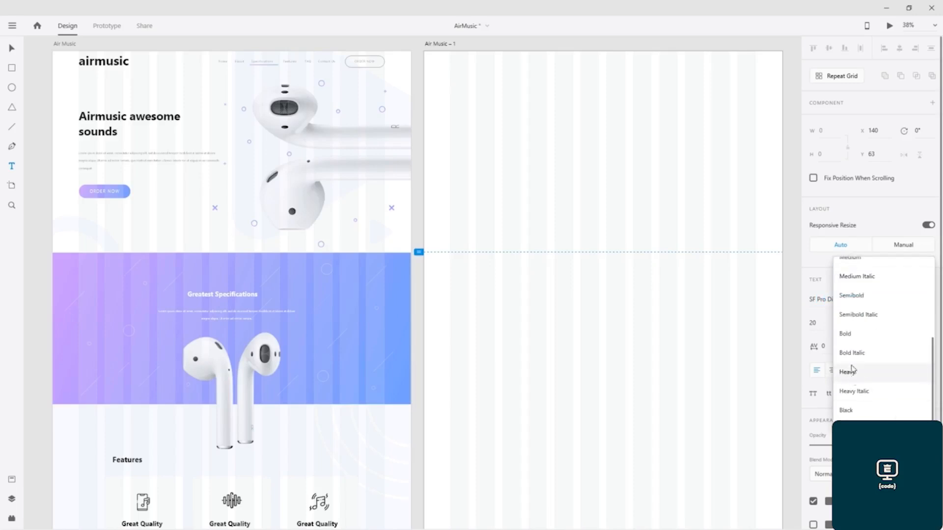
left_click(850, 332)
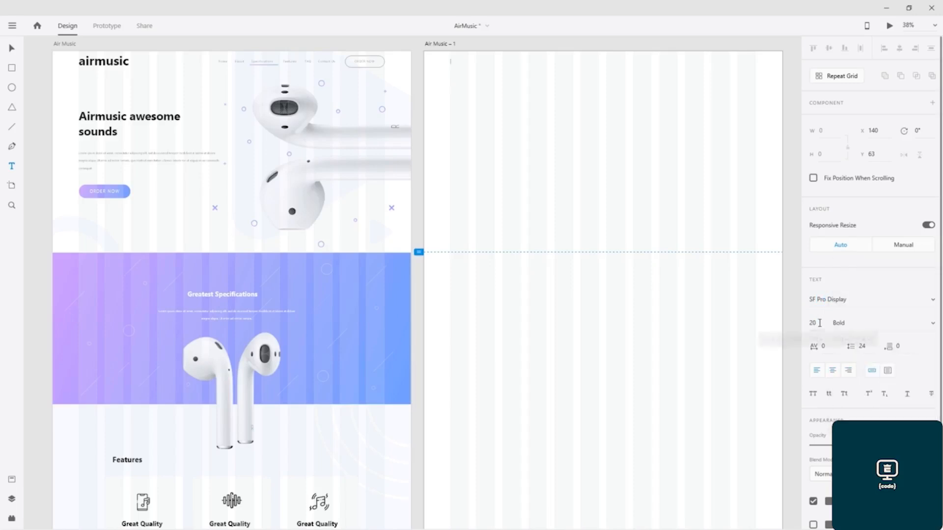
left_click_drag(820, 323, 807, 324)
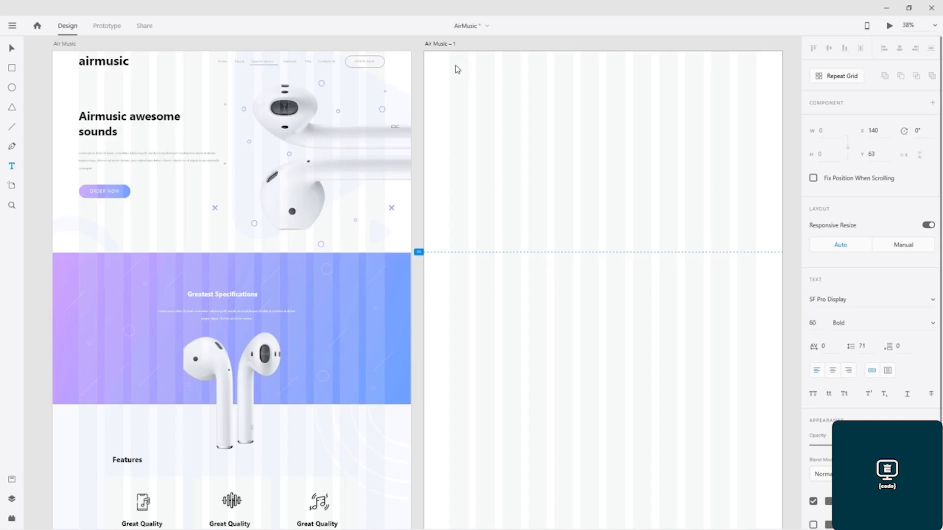
Step: Enter airmusic as the logo text on the Air Music – 1 artboard
type("sd")
key("BackSpace")
type("airmusi")
key("Escape")
Step: Fill the new logo text with black #000000 sampled from the original logo and save that colour as a swatch
key("ctrl+a")
left_click(831, 501)
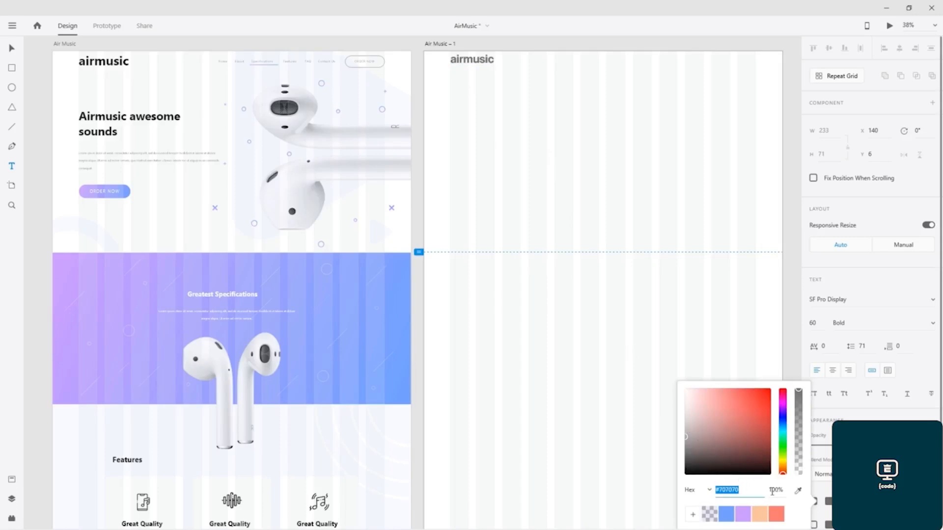
left_click(799, 490)
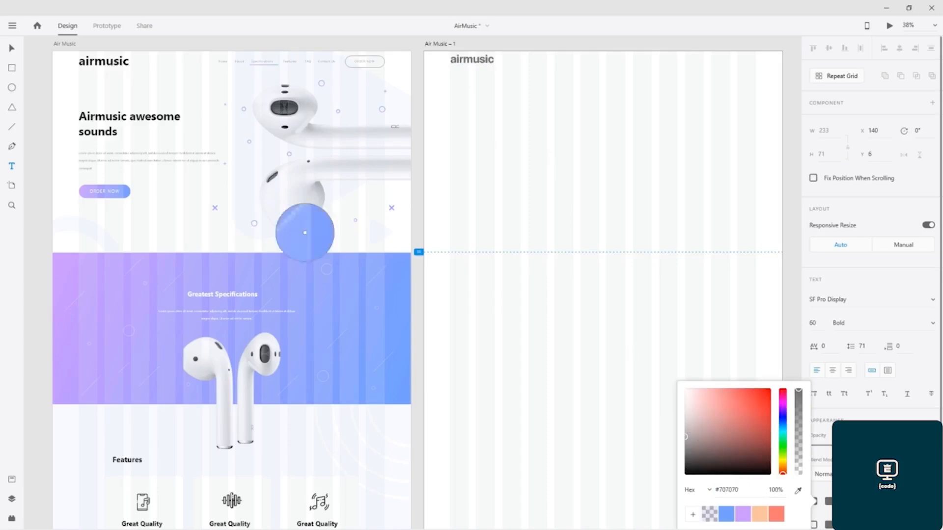
left_click(100, 62)
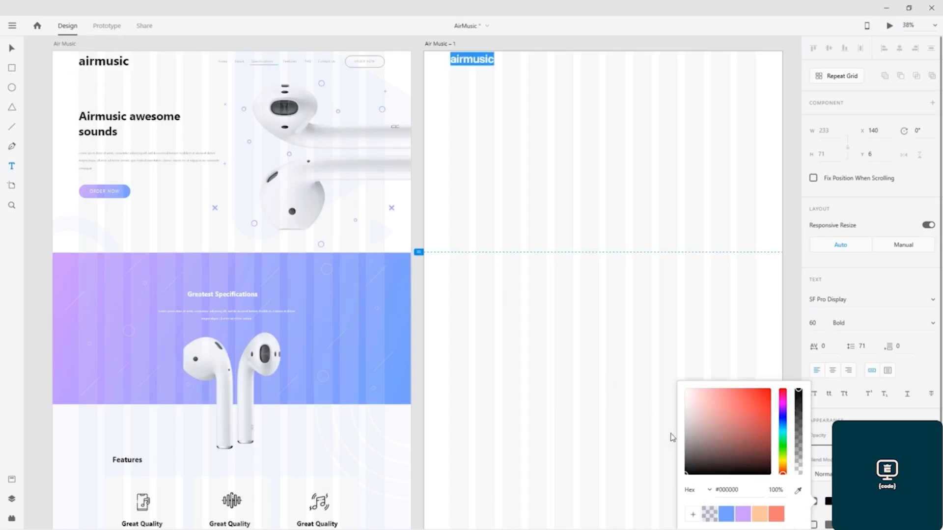
left_click(692, 515)
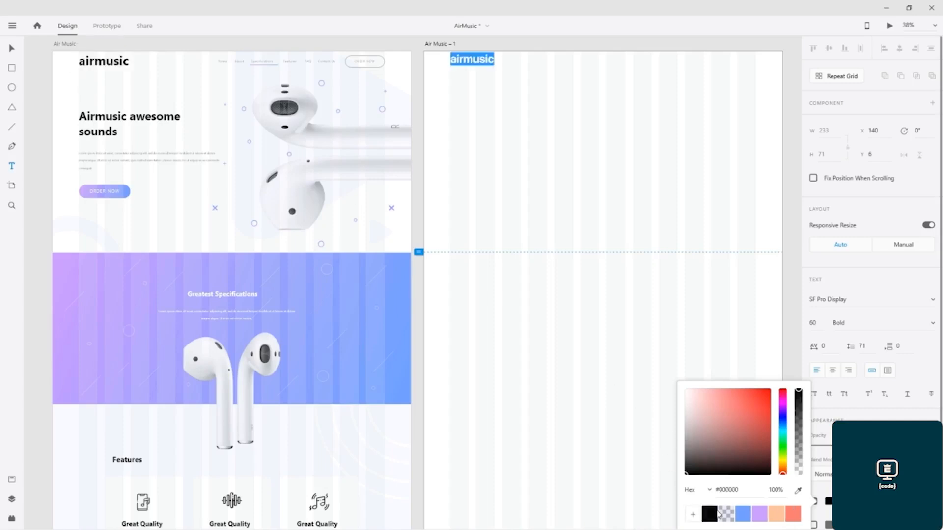
key("Escape")
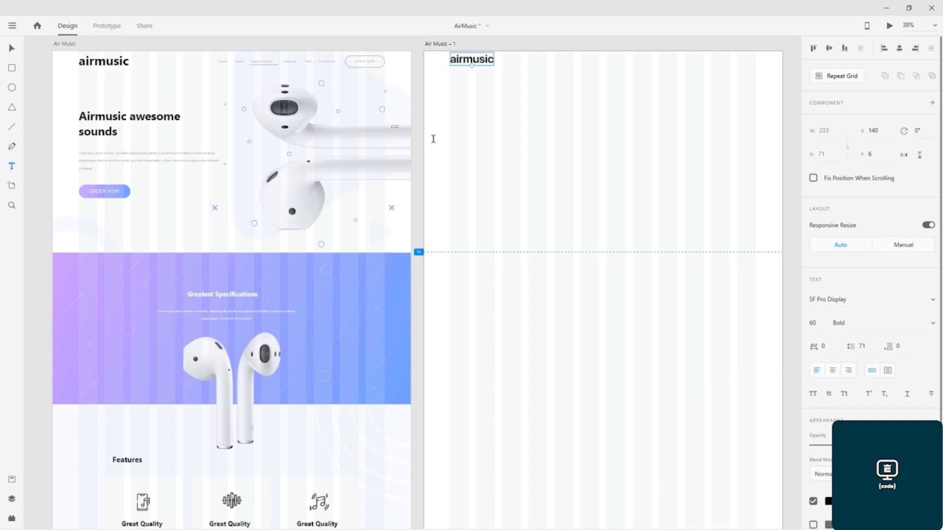
Step: Compare with the original logo and move the new airmusic logo down to Y 22 on Air Music – 1
left_click(109, 66)
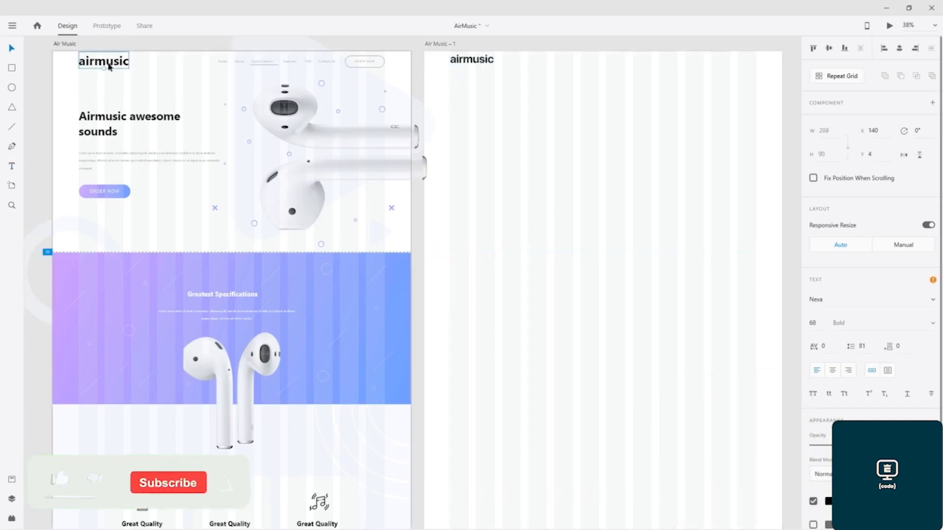
left_click(463, 62)
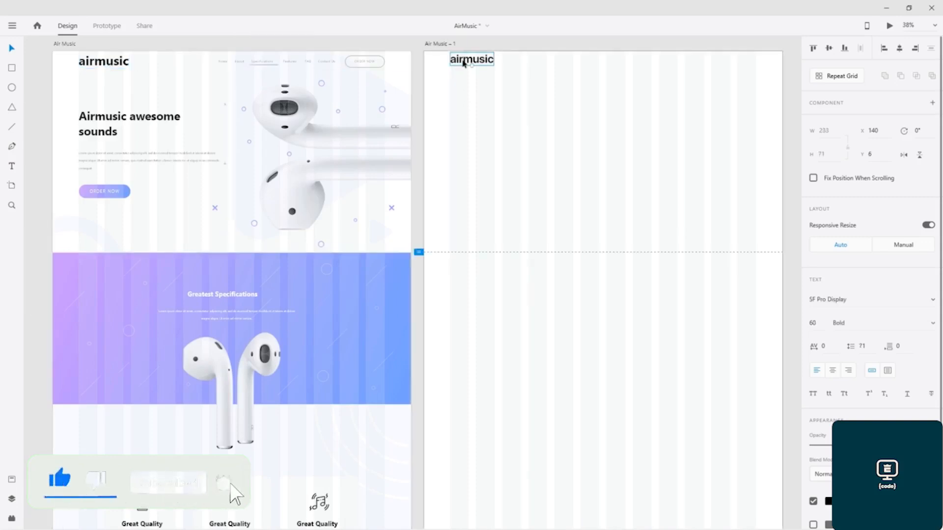
left_click_drag(463, 63, 464, 66)
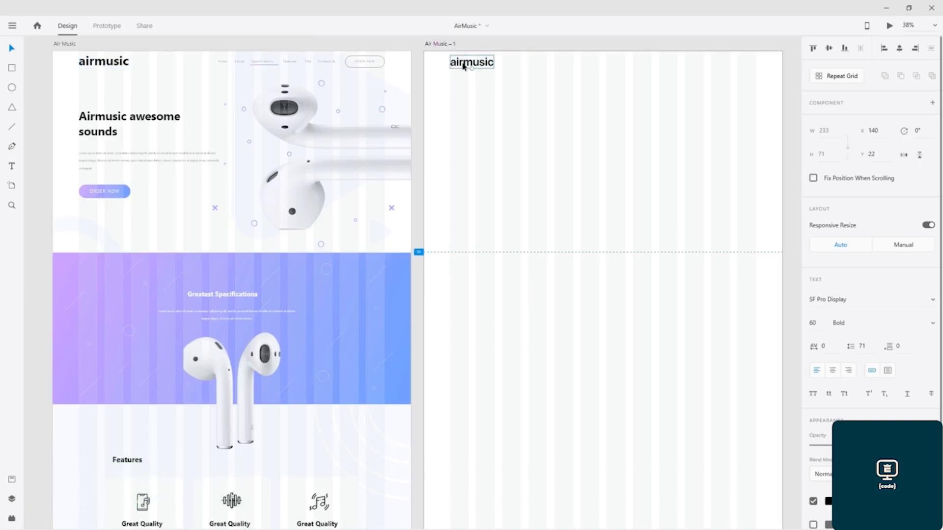
Step: Copy the navigation menu group from the original Air Music artboard onto Air Music – 1
scroll(470, 100, "up", 2)
scroll(470, 100, "up", 3)
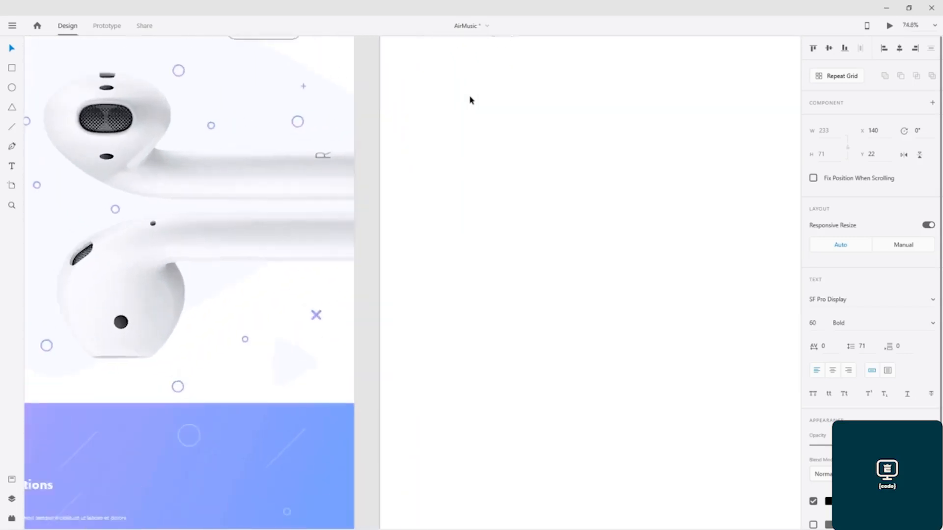
left_click_drag(550, 129, 809, 250)
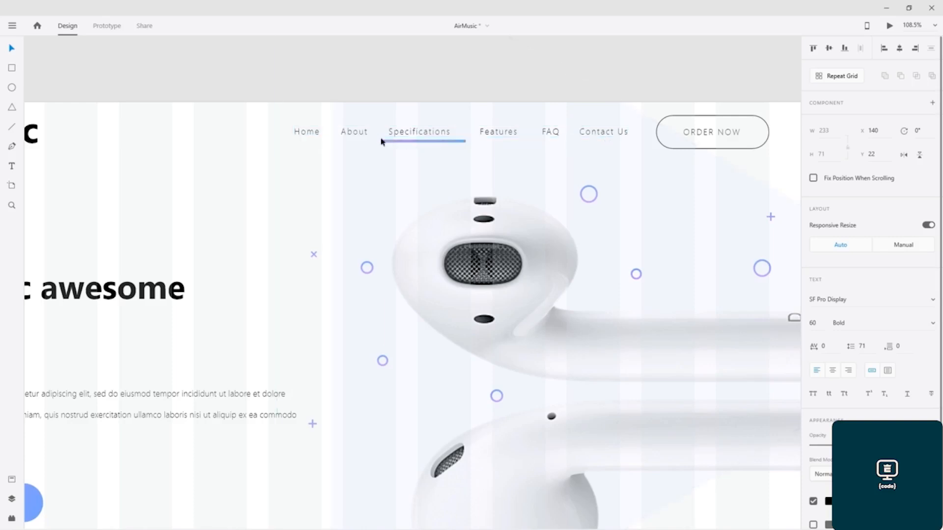
left_click(296, 139)
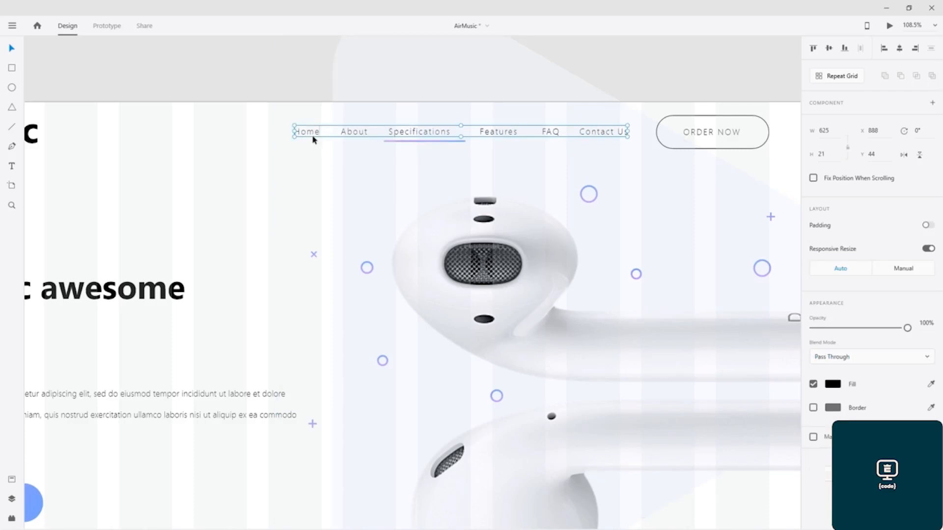
left_click_drag(750, 191, 133, 159)
left_click_drag(514, 172, 305, 166)
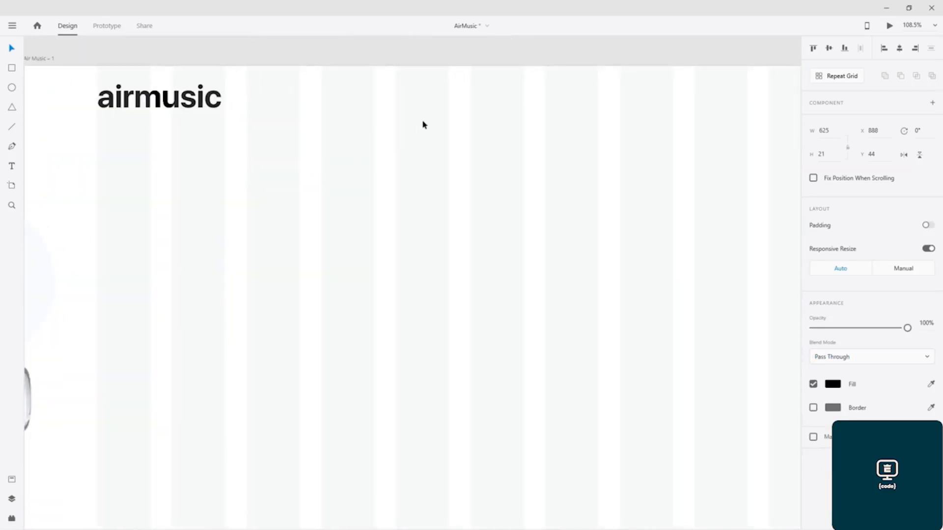
left_click(453, 102)
key("ctrl+z")
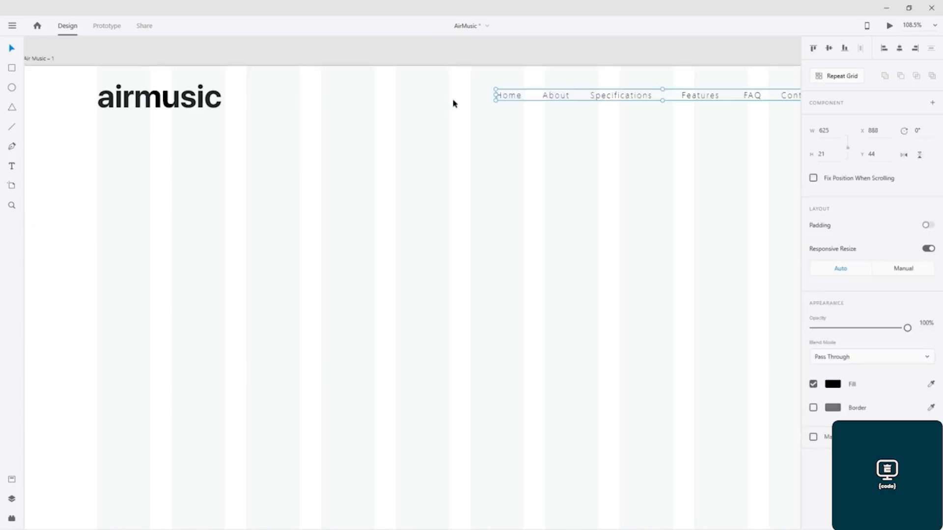
Step: Set the font of the Home item in the copied navigation menu to SF Pro Display
double_click(506, 101)
left_click(556, 102)
left_click(536, 101)
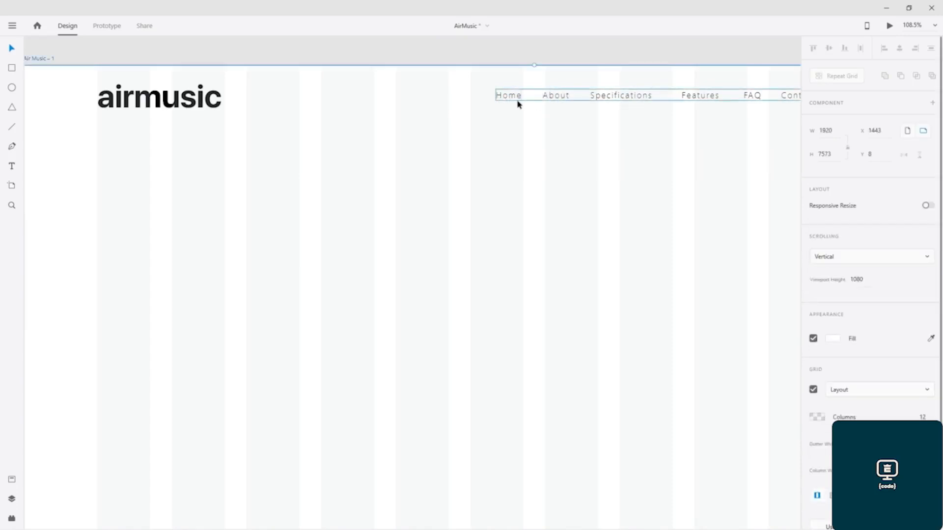
left_click(516, 104)
double_click(517, 104)
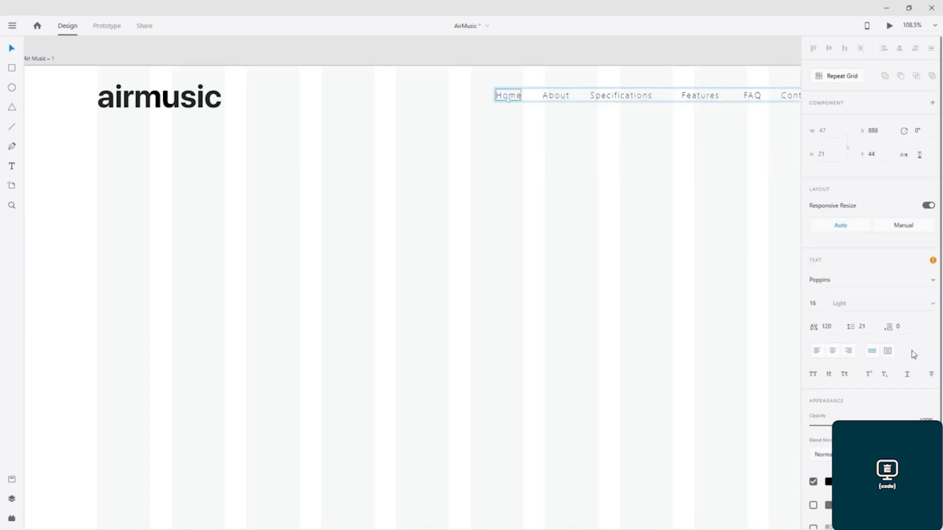
left_click(842, 276)
type("SF P")
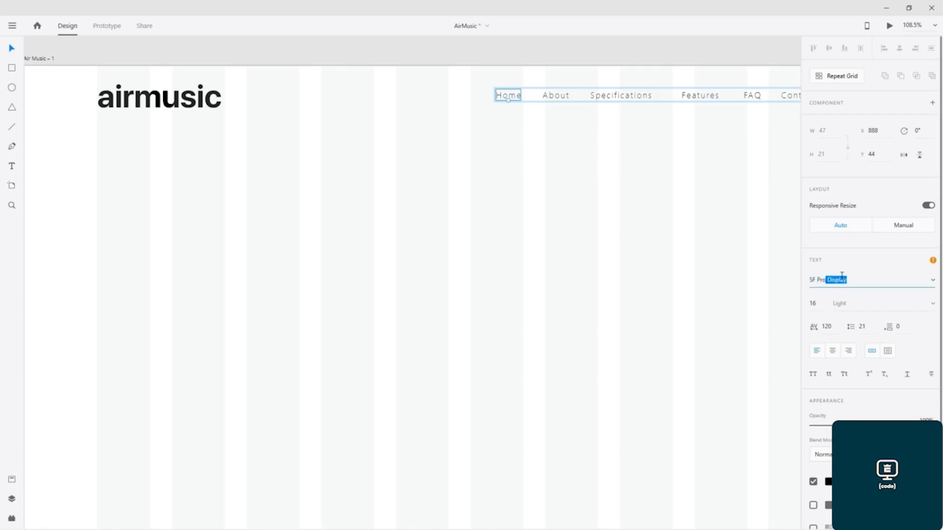
type("ro")
key("Return")
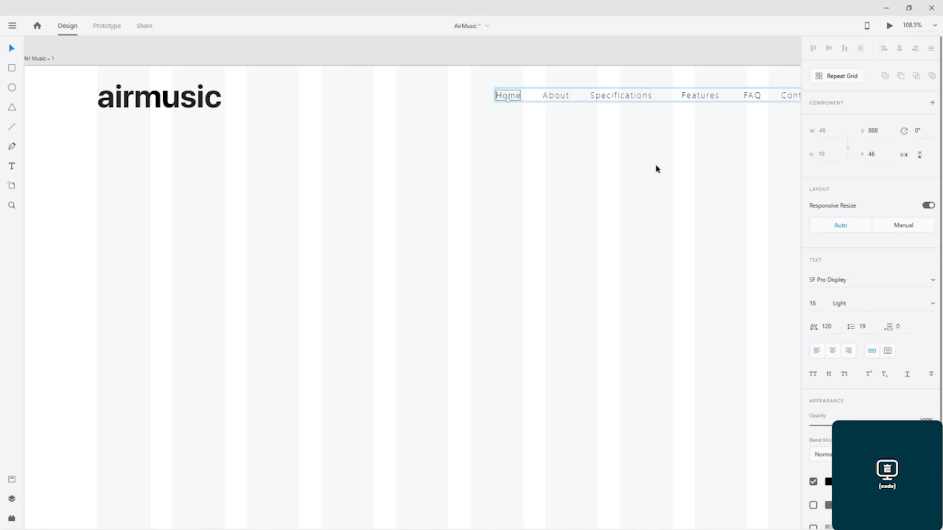
Step: Set the Home item's font weight to Regular and its character spacing to 0
left_click(858, 280)
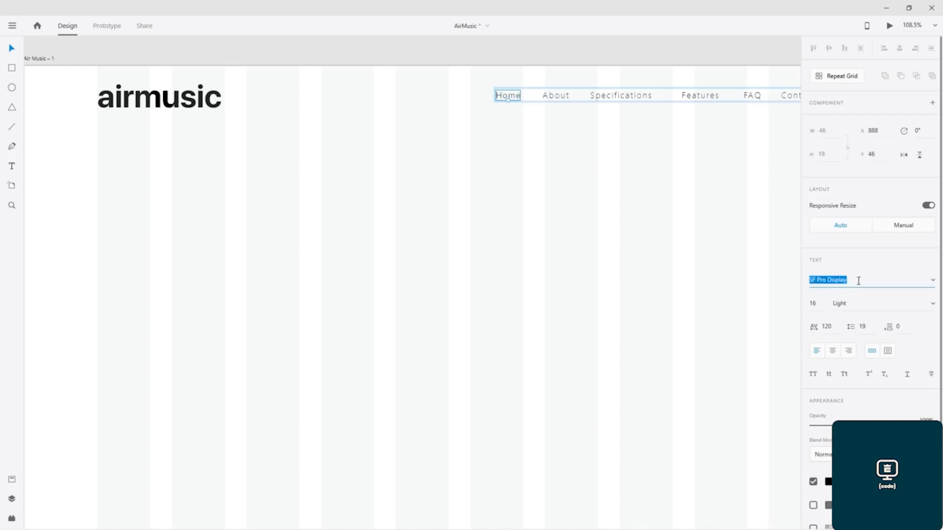
left_click(934, 305)
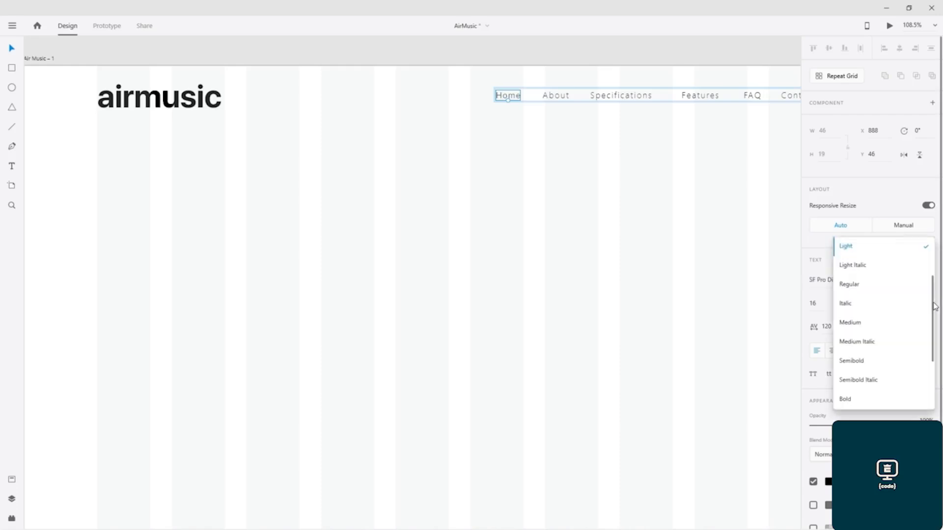
left_click(865, 287)
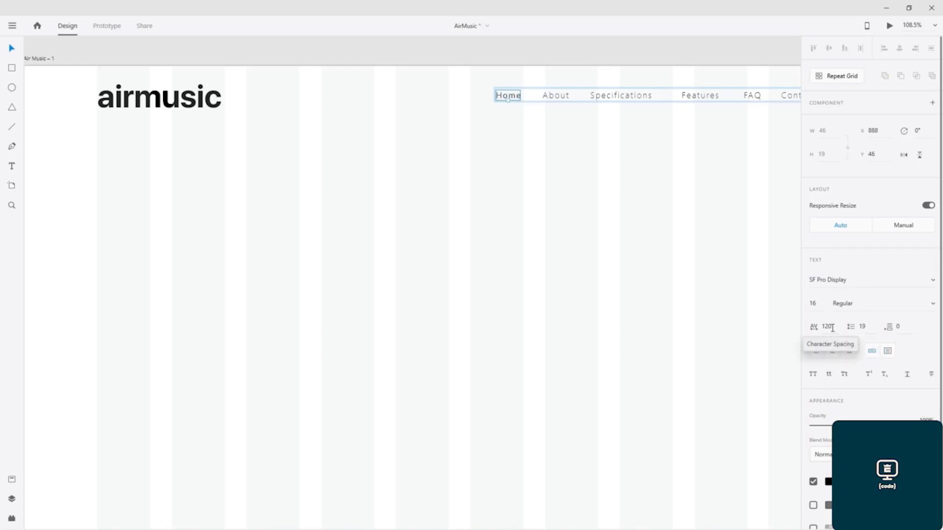
left_click_drag(832, 327, 830, 382)
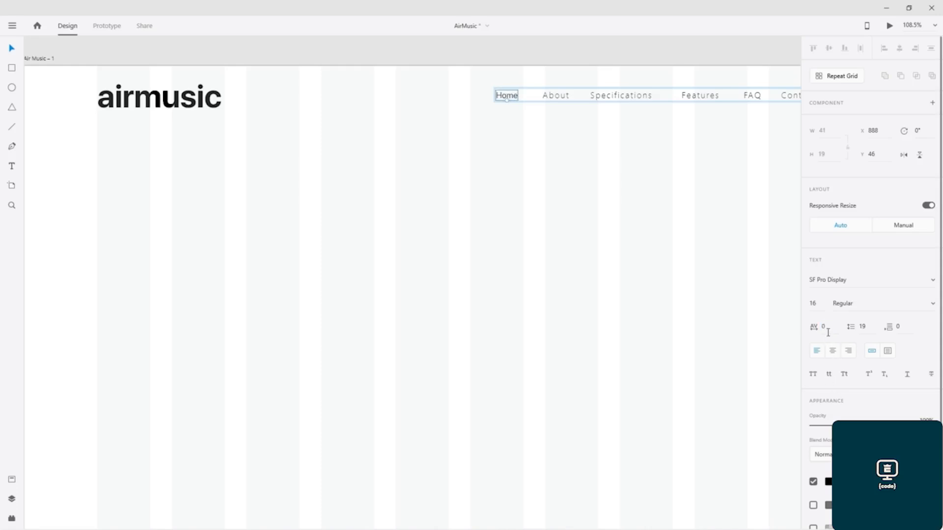
Step: Apply the SF Pro Display font to the About, Specifications, Features, FAQ and Contact Us navigation items
left_click(858, 283)
key("ctrl+c")
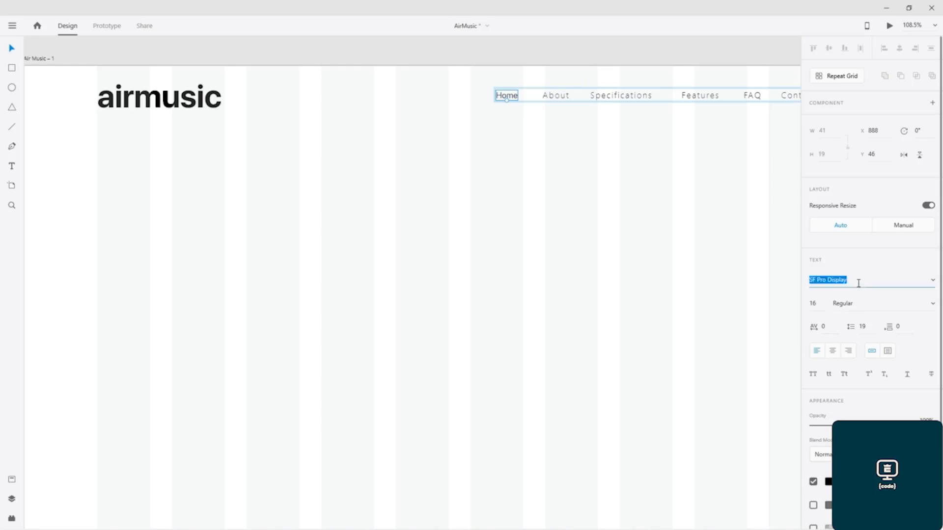
left_click(556, 97)
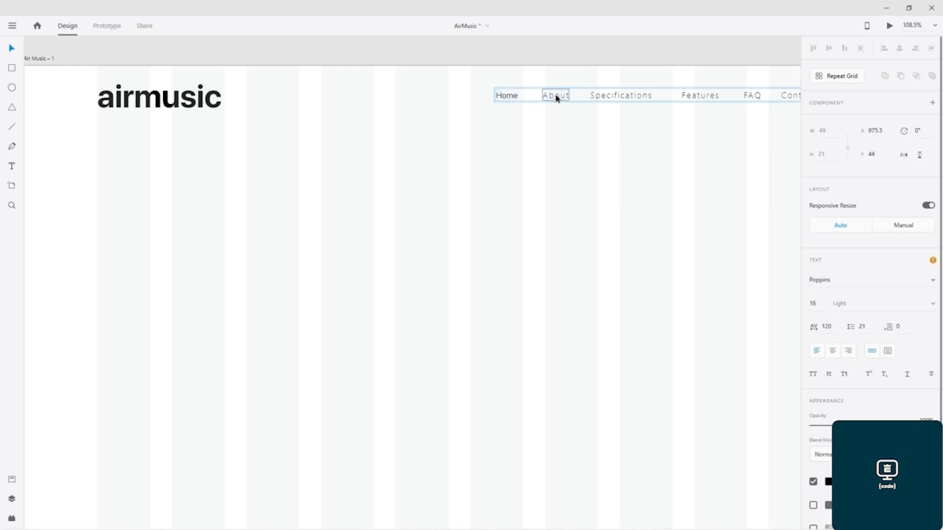
left_click(610, 98, "shift")
left_click(688, 97, "shift")
left_click(751, 97, "shift")
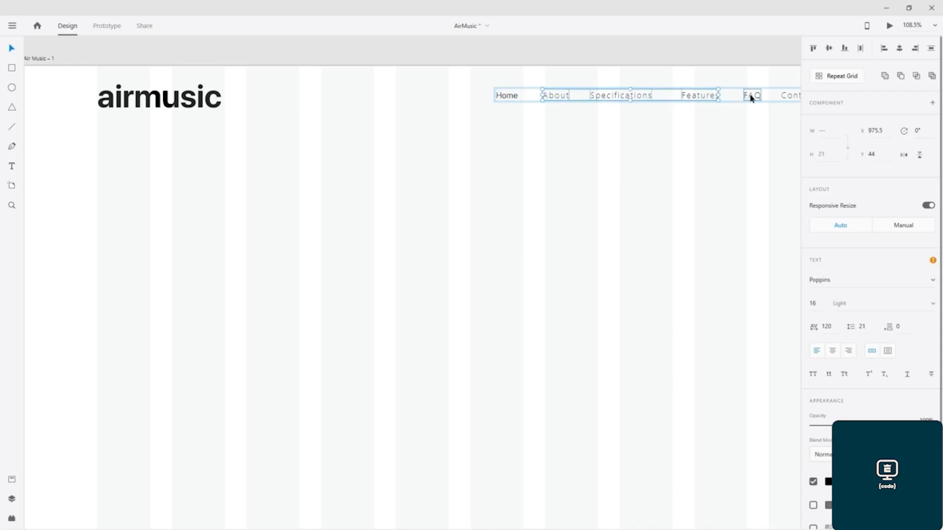
scroll(752, 133, "right", 5)
left_click(611, 97, "shift")
left_click(835, 279)
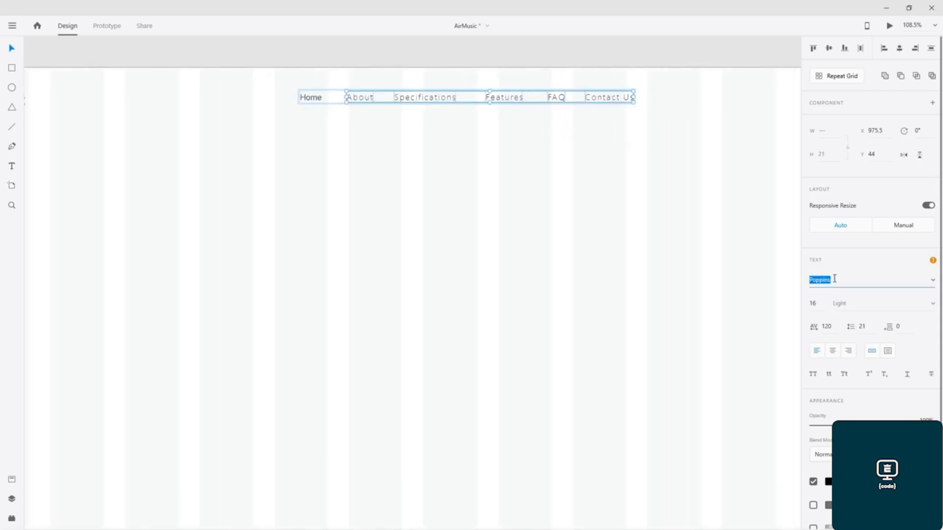
key("ctrl+v")
key("Return")
Step: Set the five navigation items after Home to Regular weight with character spacing 0
left_click(931, 305)
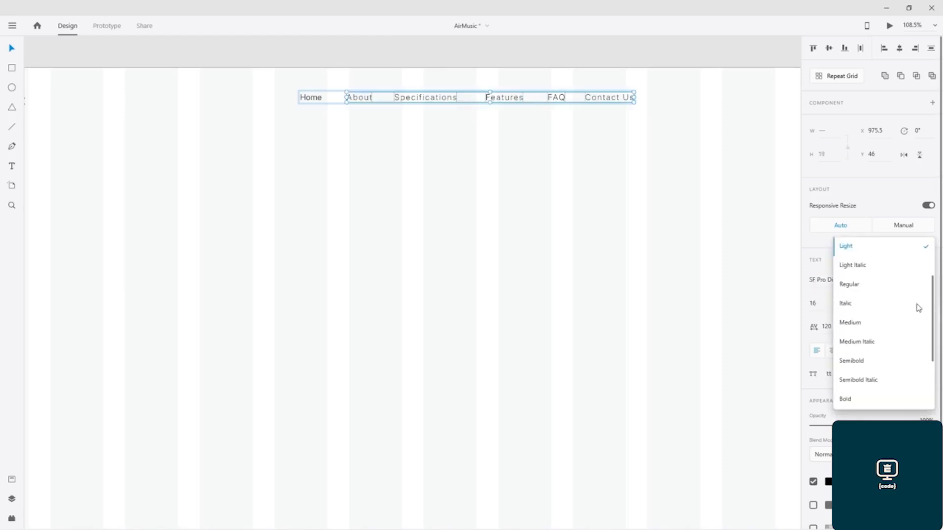
left_click(859, 284)
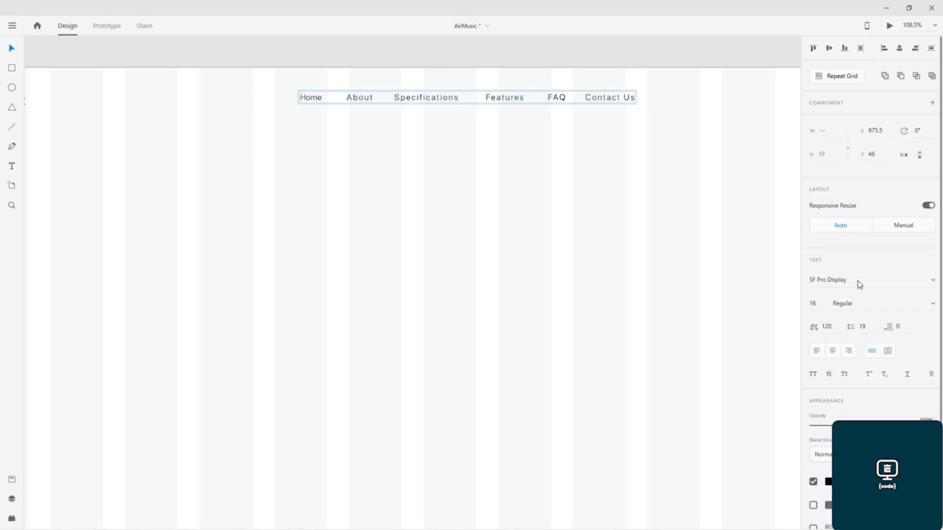
left_click(829, 326)
type("0")
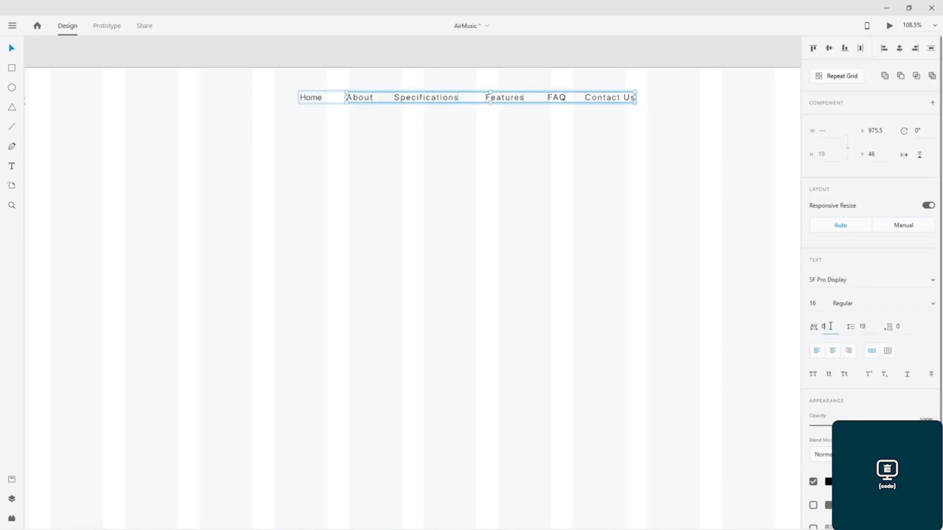
key("Return")
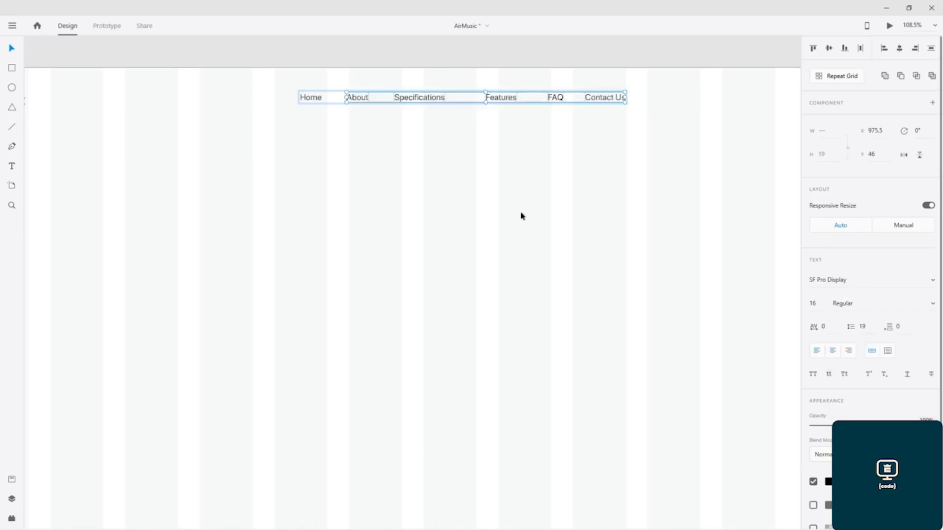
left_click(354, 129)
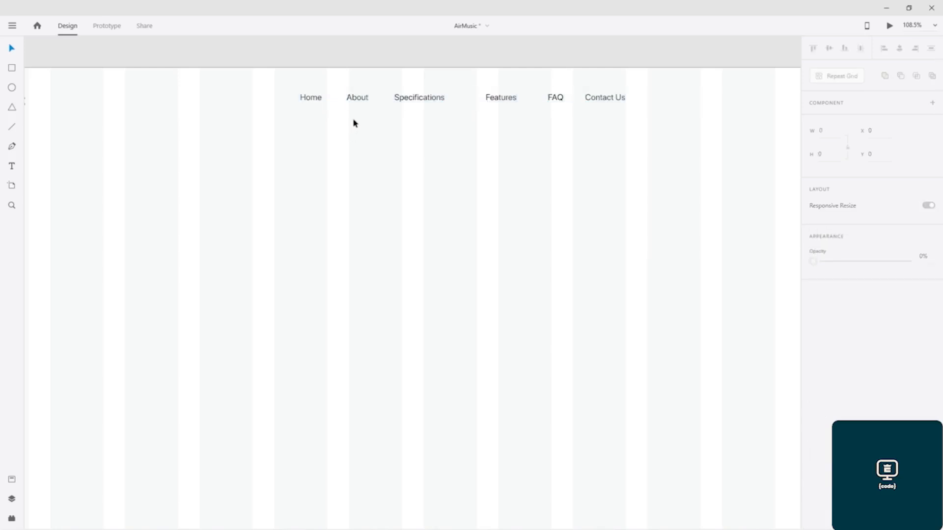
Step: Nudge the About item inside the navigation group right to X 978.5 to widen its gap from Home
scroll(353, 126, "up", 5)
scroll(353, 123, "up", 4)
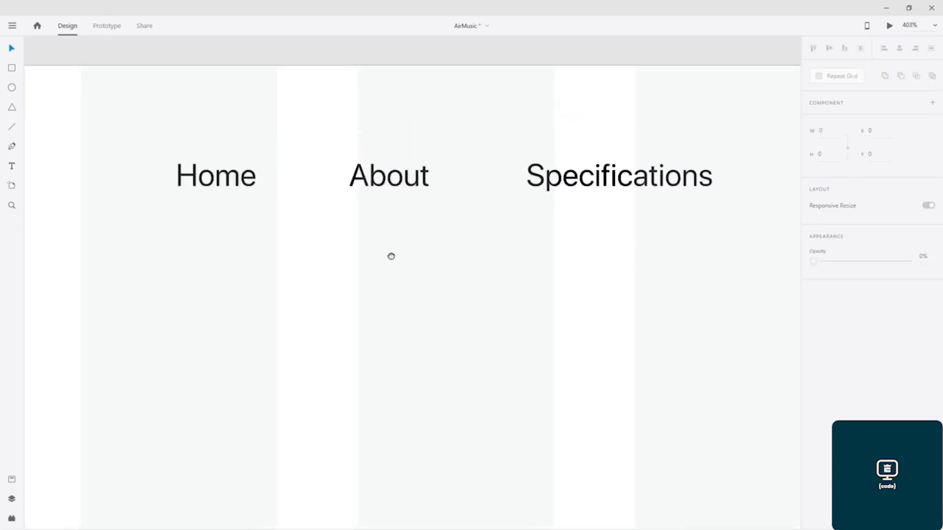
left_click_drag(392, 222, 397, 223)
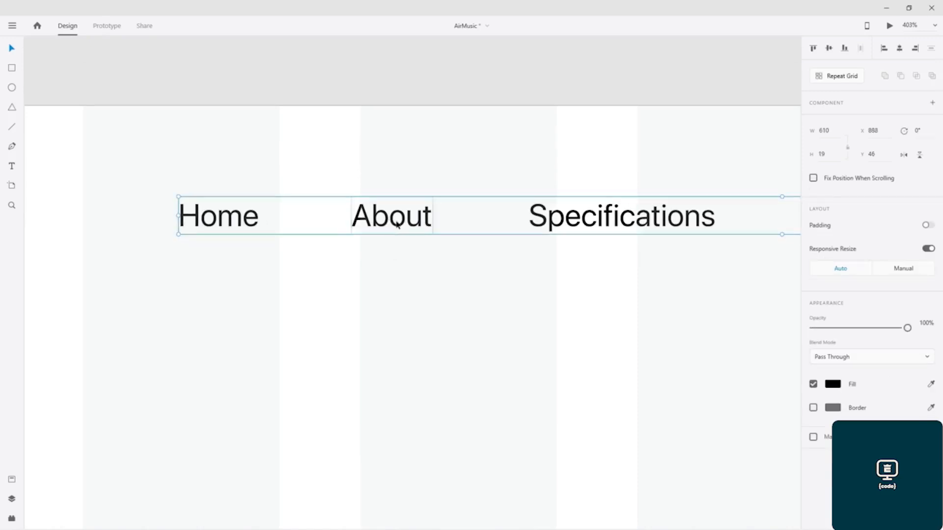
double_click(392, 220)
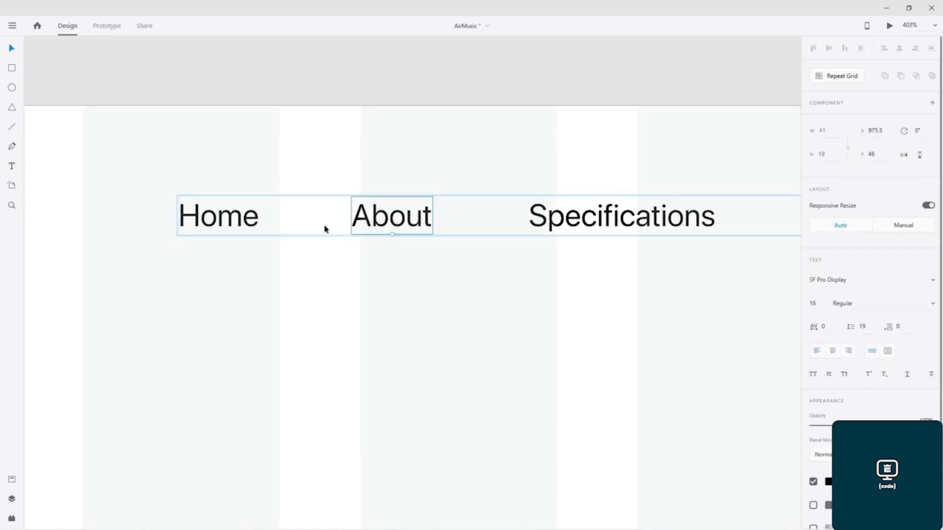
key("Right")
key("Right")
key("Right")
key("Right")
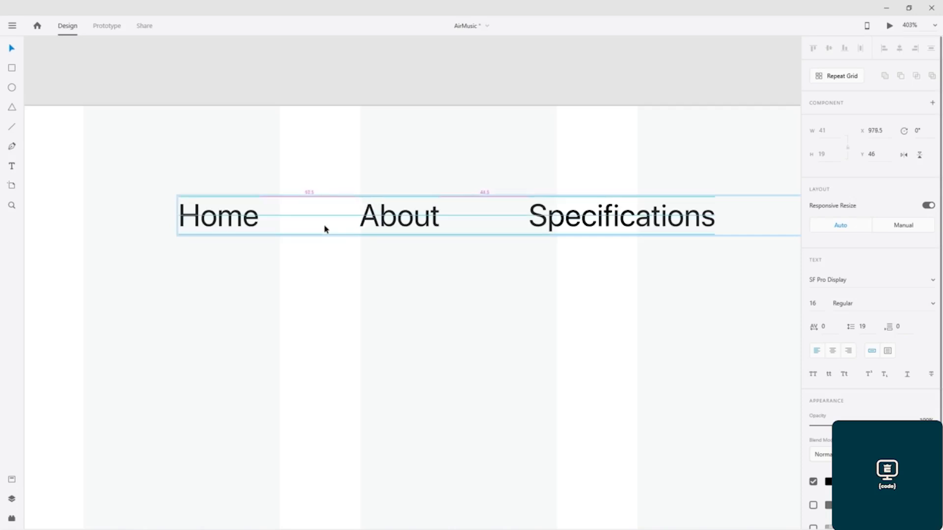
Step: Move the Specifications item right to X 1078 and fine-tune the About item to X 980
left_click(542, 228)
key("Right")
key("Right")
key("Right")
left_click_drag(580, 220, 580, 219)
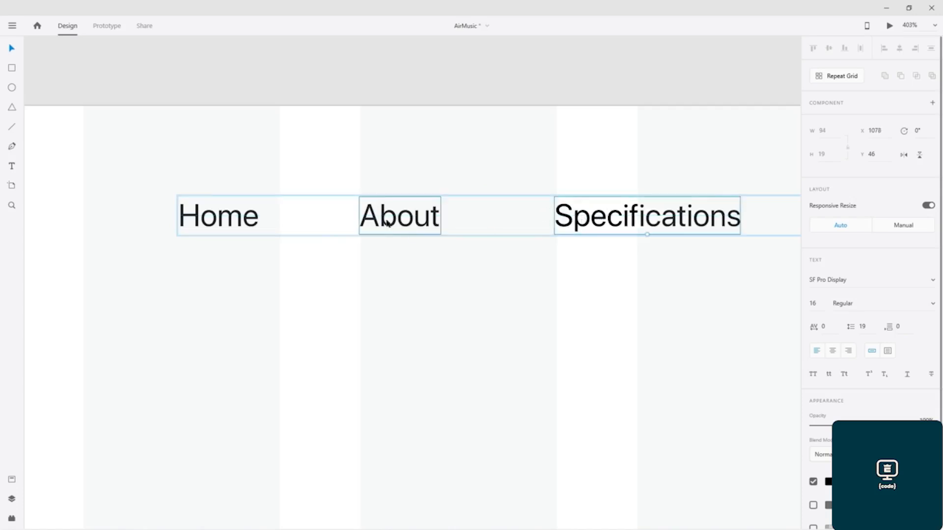
left_click(230, 222)
mouse_move(389, 220)
left_mouse_down()
mouse_move(406, 221)
mouse_move(387, 216)
left_mouse_up()
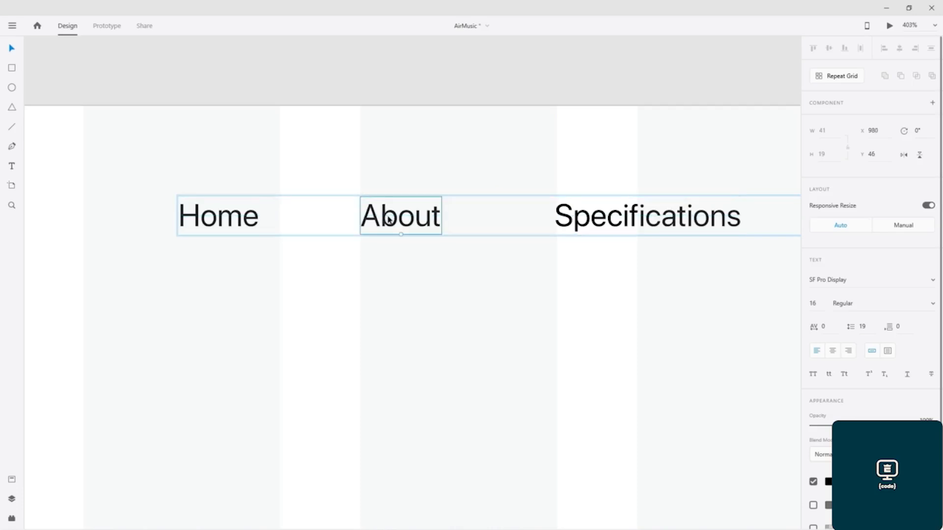
Step: Set all six navigation items, Home through Contact Us, to font size 18
scroll(617, 273, "down", 2)
scroll(617, 274, "down", 2)
left_click_drag(688, 293, 258, 277)
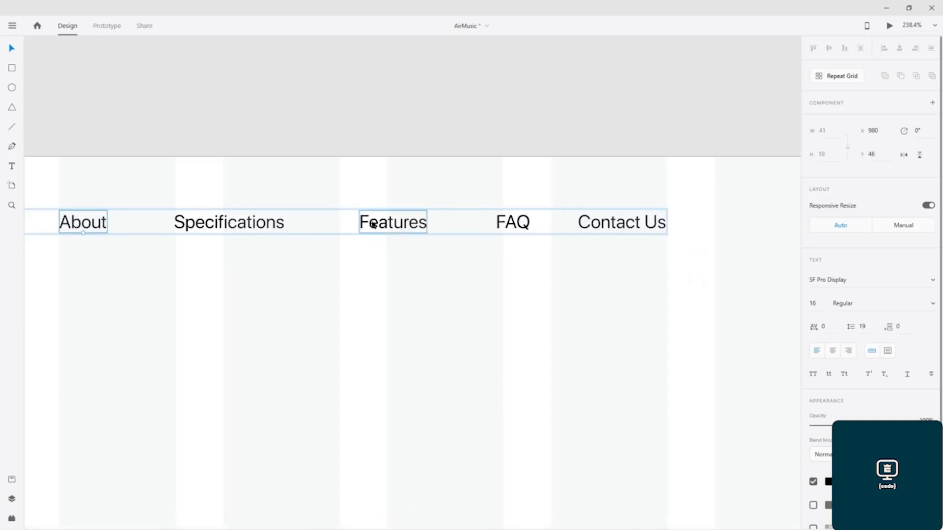
scroll(332, 317, "down", 3)
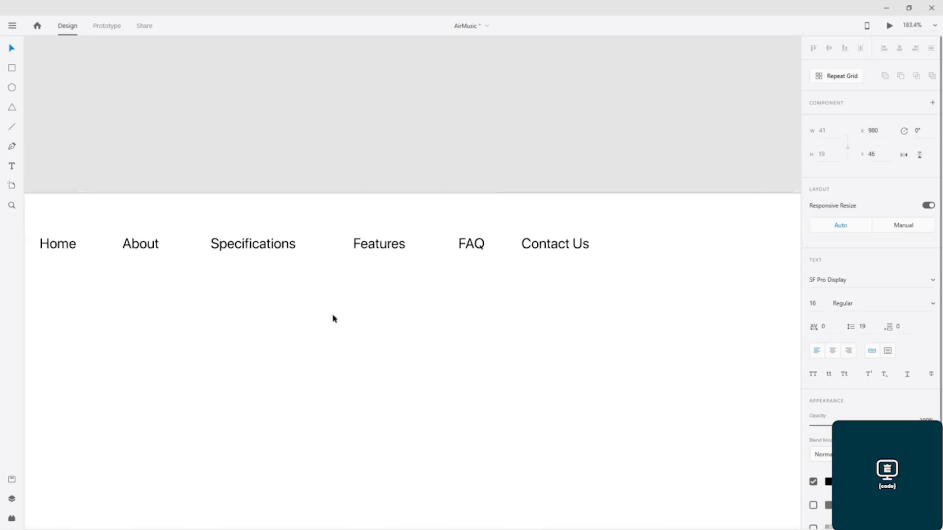
scroll(333, 318, "down", 3)
left_click_drag(344, 362, 505, 255)
left_click_drag(244, 237, 263, 229)
left_click_drag(399, 233, 466, 243)
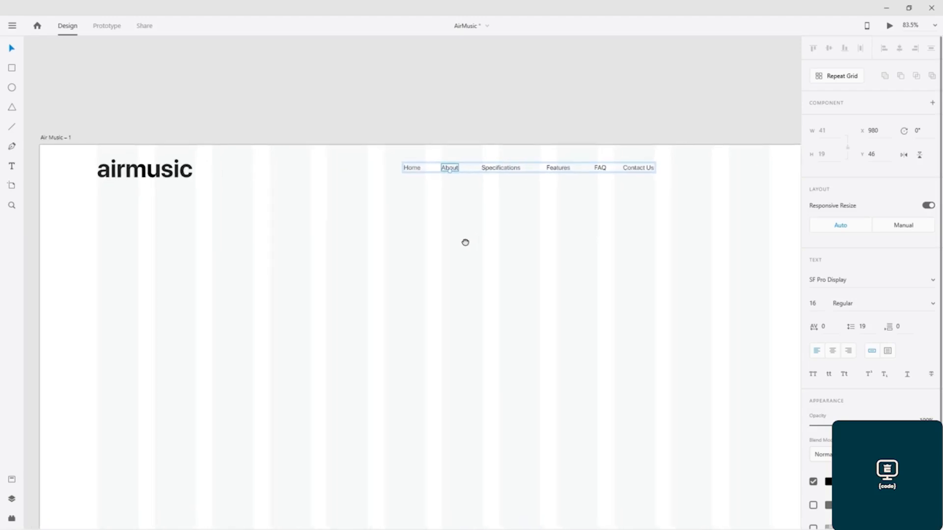
left_click(411, 168)
left_click(449, 167, "shift")
left_click(500, 169, "shift")
left_click(556, 170, "shift")
left_click(601, 169, "shift")
left_click(633, 168, "shift")
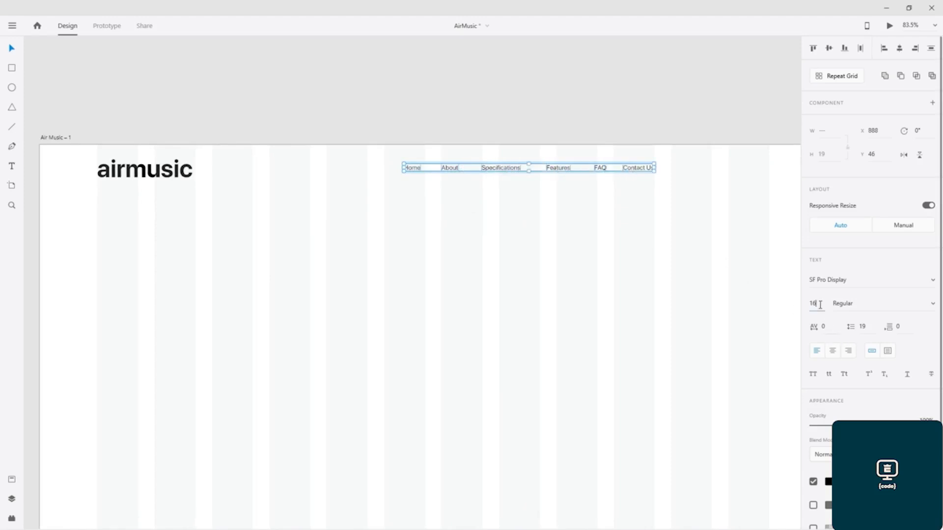
key("Return")
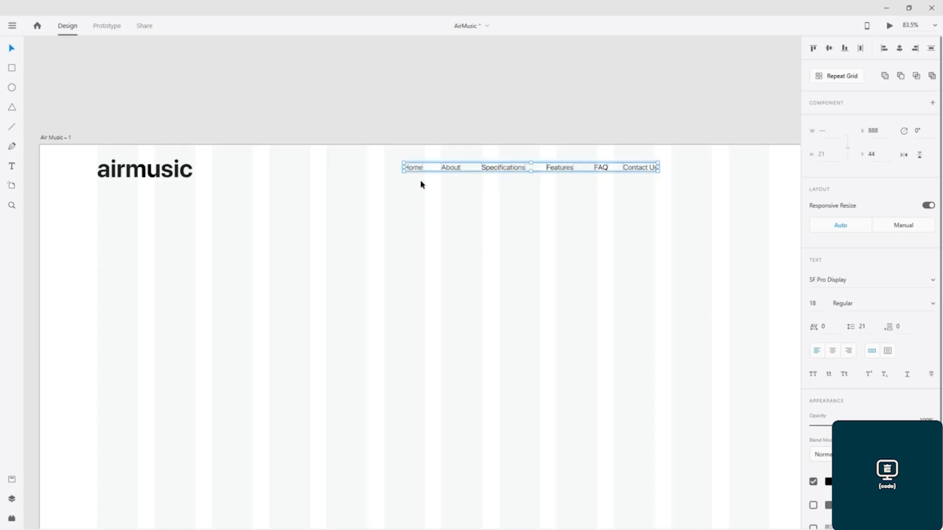
mouse_move(414, 170)
left_mouse_down()
mouse_move(419, 177)
mouse_move(419, 168)
left_mouse_up()
left_click(416, 181)
Step: Draw a button rectangle about 239 by 69 after Contact Us, spanning the last two grid columns, with corner radius 250
left_click_drag(257, 231, 716, 255)
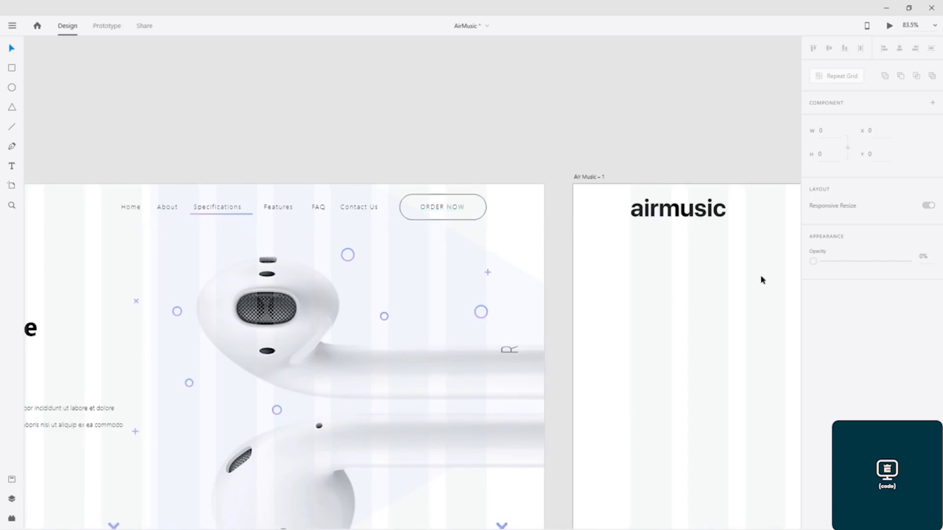
left_click_drag(739, 279, 258, 261)
left_click_drag(611, 283, 404, 276)
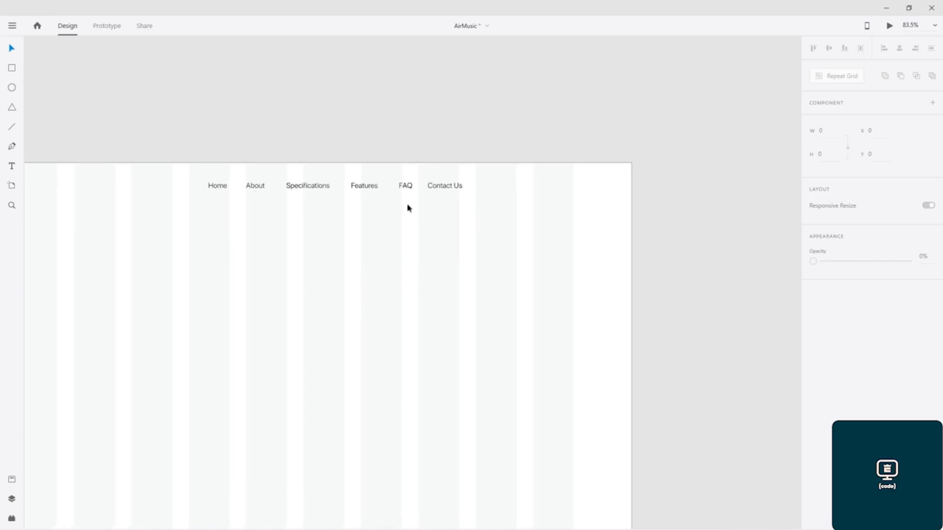
left_click(13, 68)
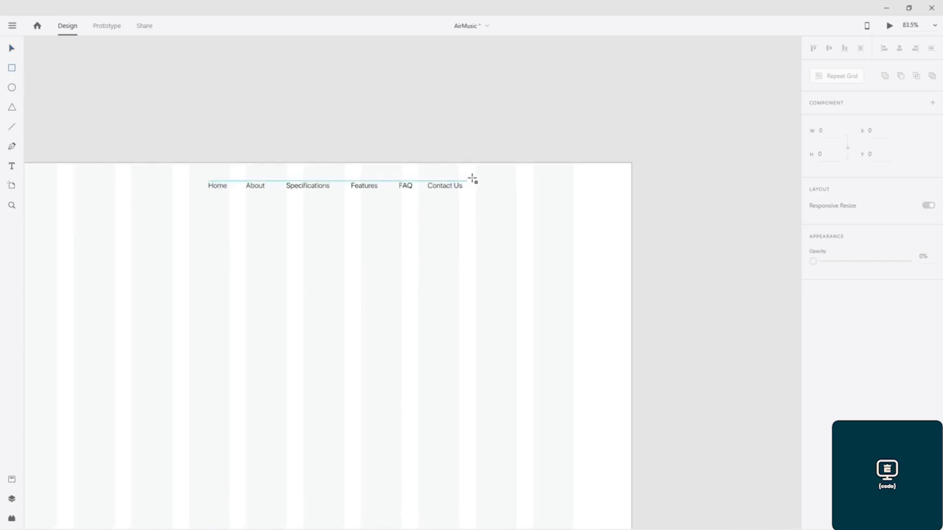
mouse_move(476, 174)
left_mouse_down()
mouse_move(486, 203)
mouse_move(575, 203)
left_mouse_up()
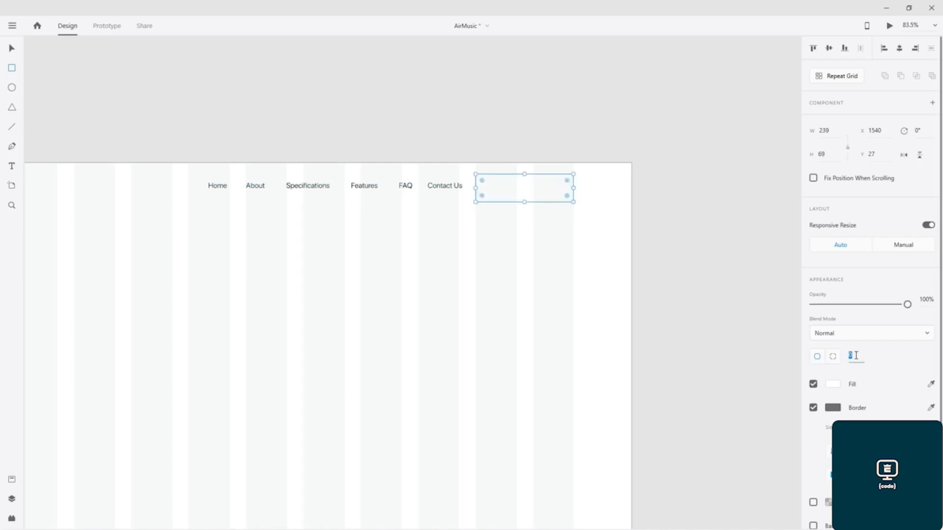
left_click(856, 355)
type("250")
key("Return")
Step: Duplicate the Contact Us navigation text and place the copy inside the rounded button outline
left_click(443, 185)
double_click(443, 187)
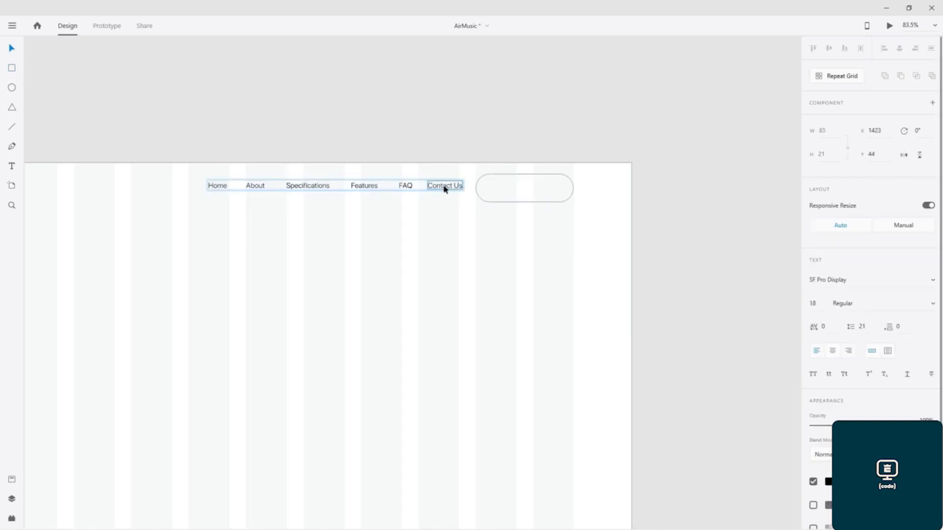
left_click(526, 189)
key("ctrl+v")
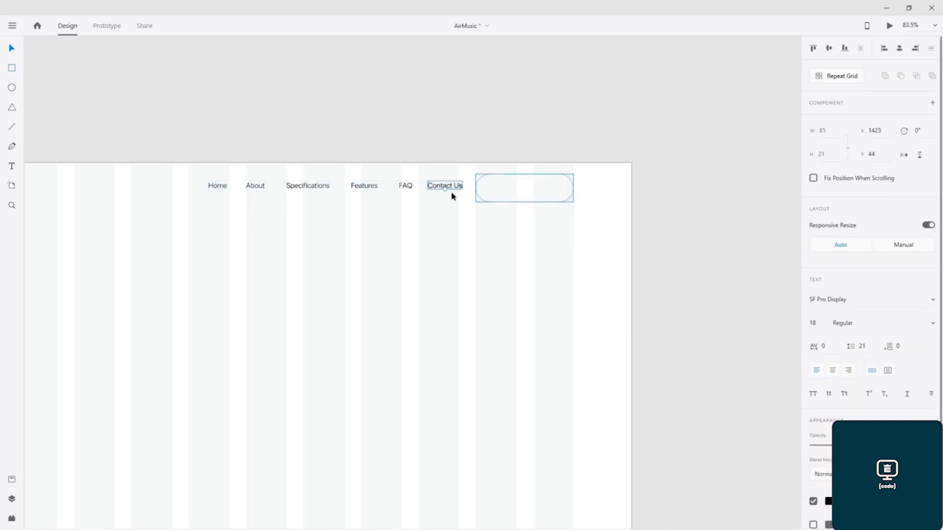
left_click_drag(440, 185, 522, 191)
Step: Align the button outline and its label at their vertical middles, and move both up to Y 20 in line with the navigation
left_click(532, 191)
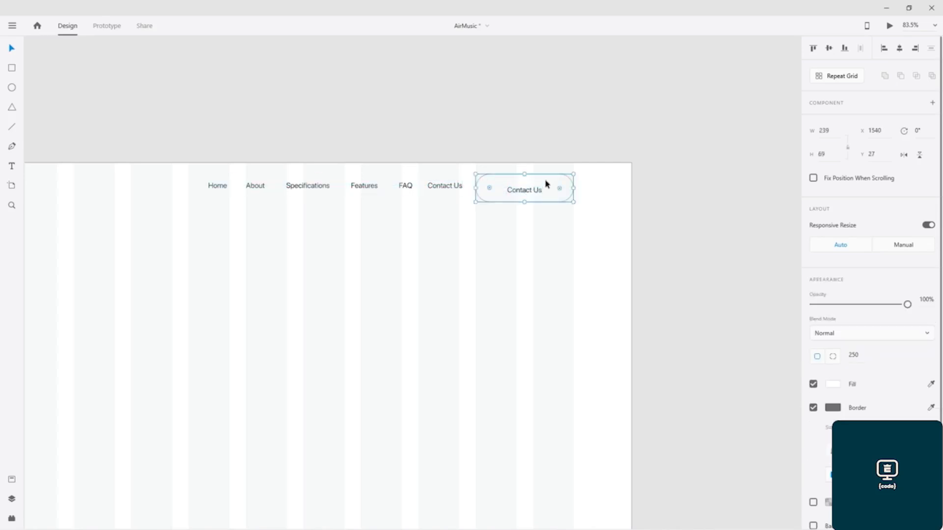
left_click(533, 193, "shift")
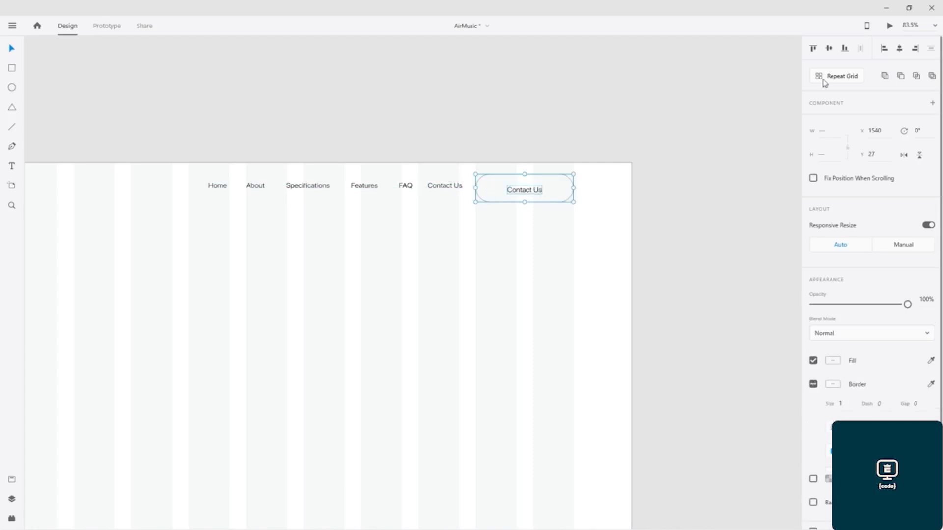
left_click(828, 48)
left_click_drag(490, 185, 490, 183)
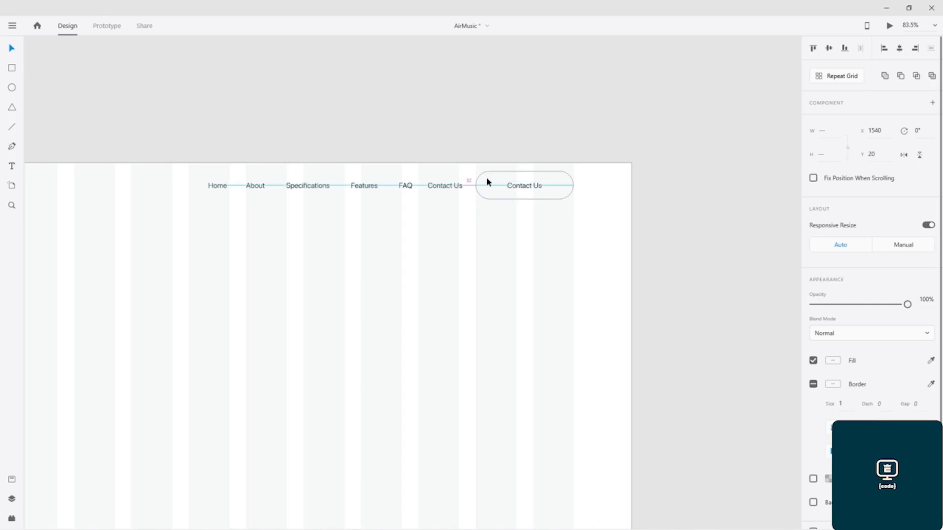
left_click_drag(488, 182, 488, 183)
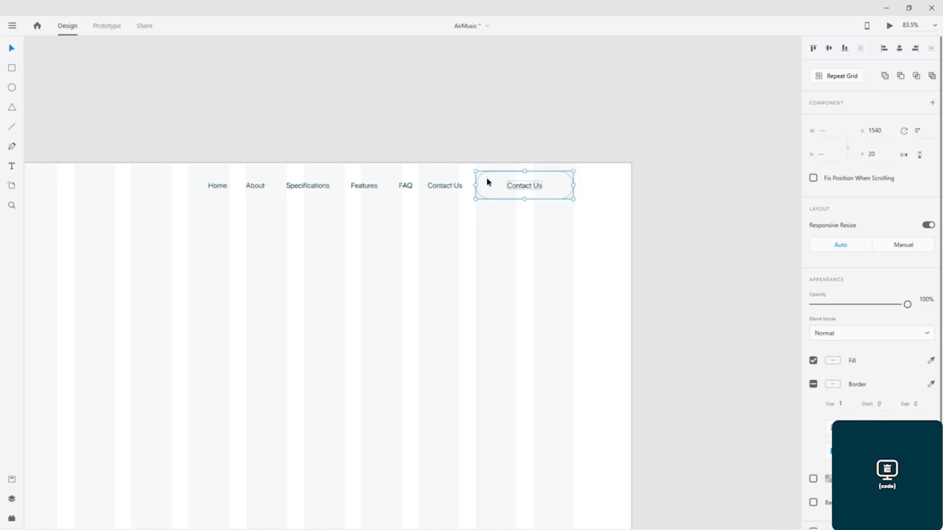
left_click(494, 215)
Step: Set the Contact Us label inside the button to Semibold weight
double_click(522, 187)
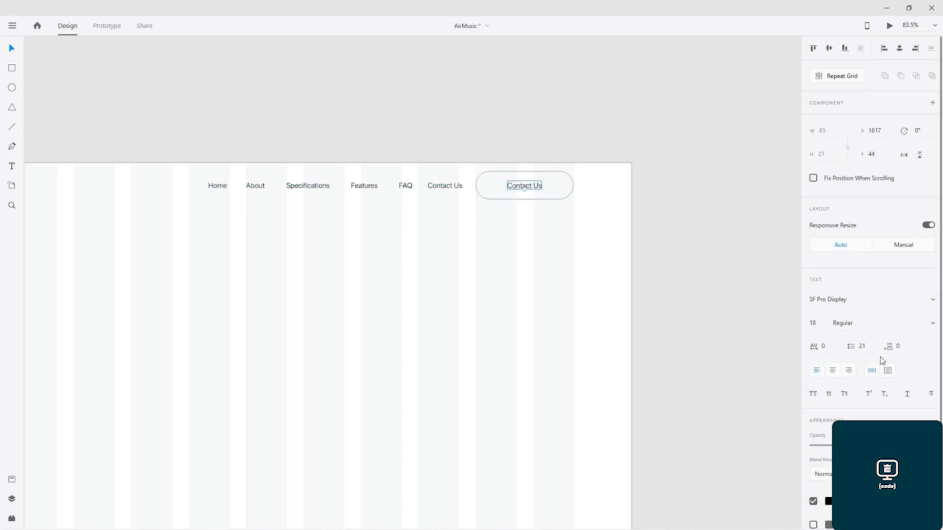
left_click(932, 323)
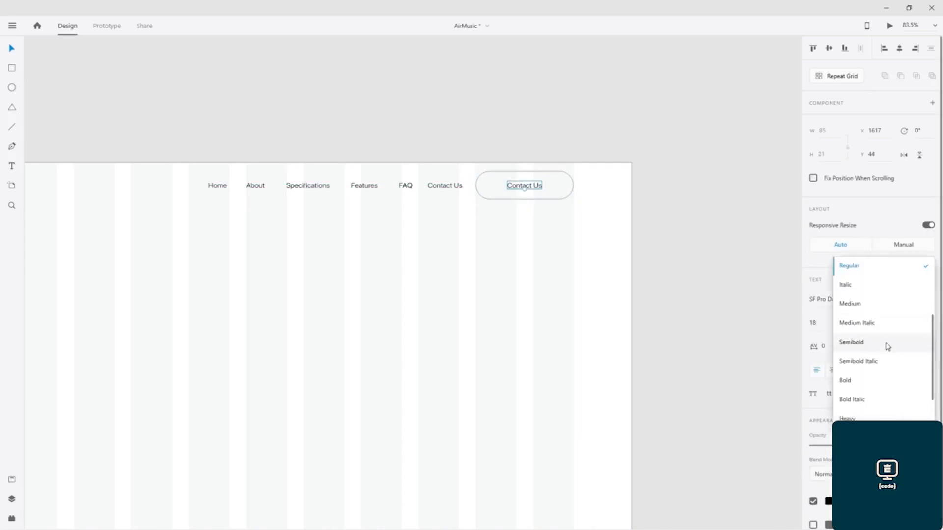
left_click(850, 344)
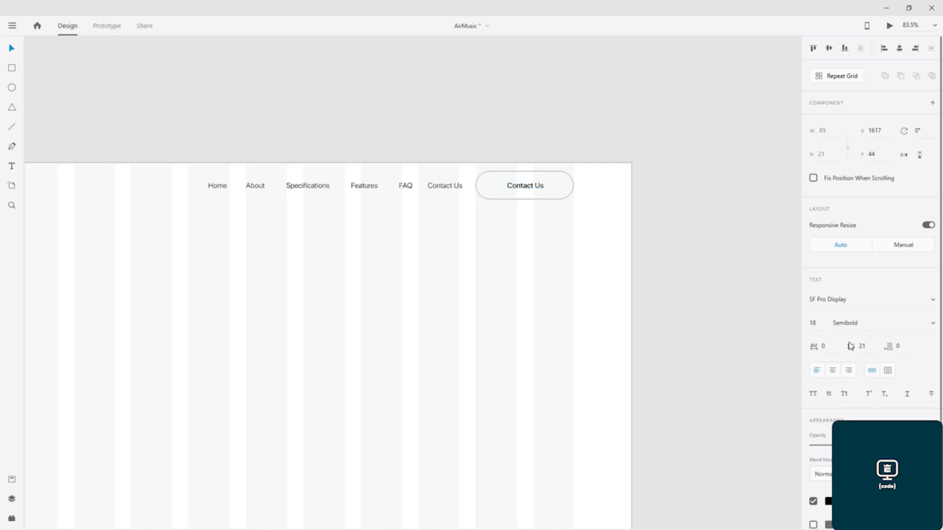
left_click(700, 320)
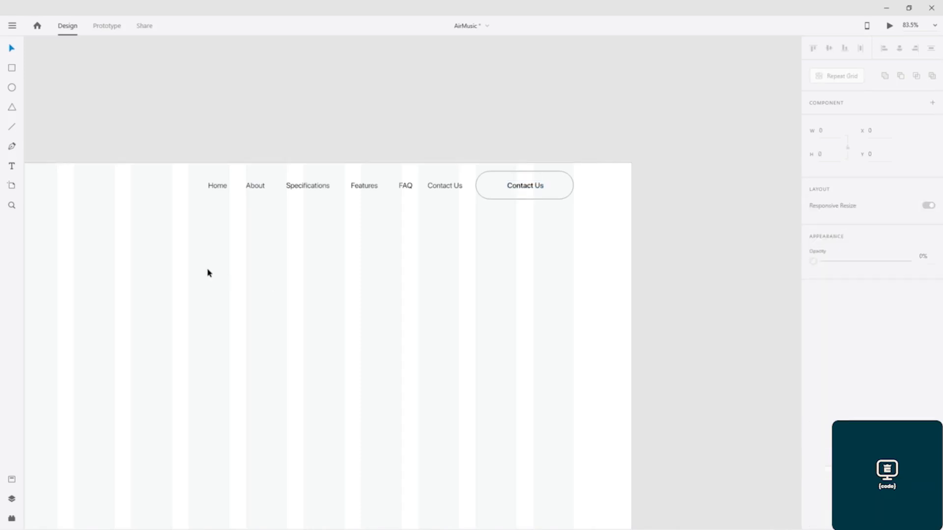
Step: Convert the button's Contact Us label to all uppercase letters
scroll(209, 273, "down", 2)
left_click_drag(166, 286, 231, 273)
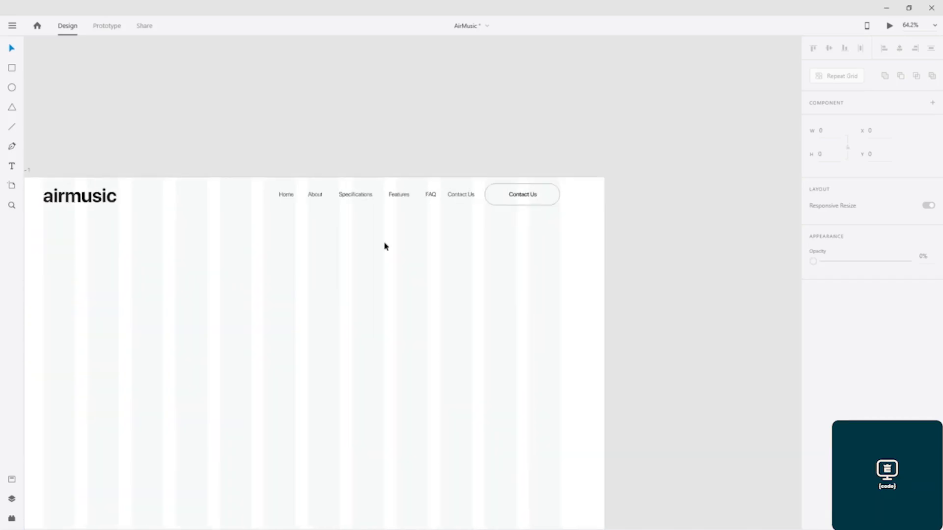
double_click(523, 195)
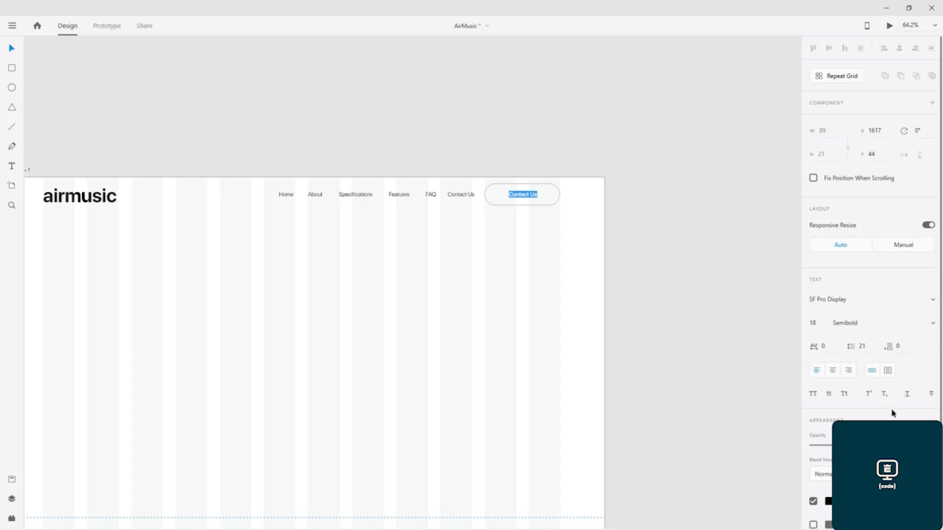
left_click(813, 395)
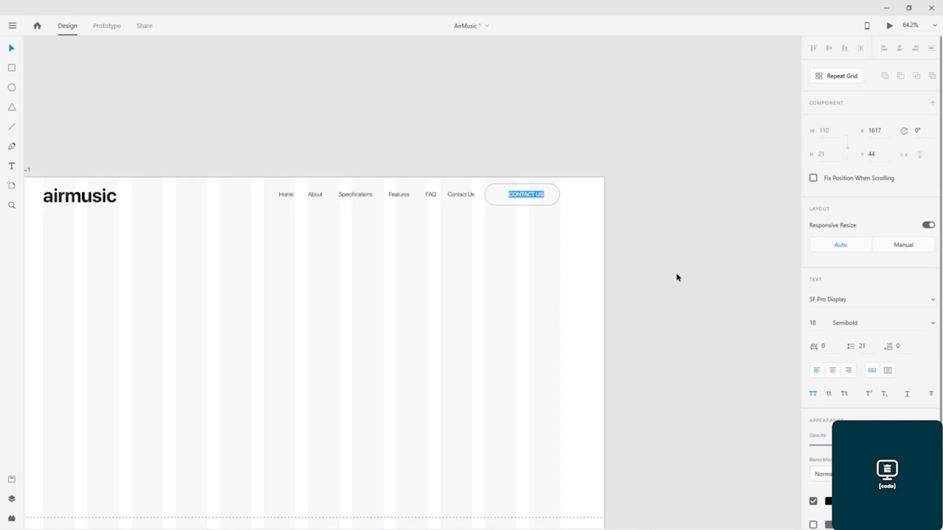
left_click(829, 395)
left_click(813, 394)
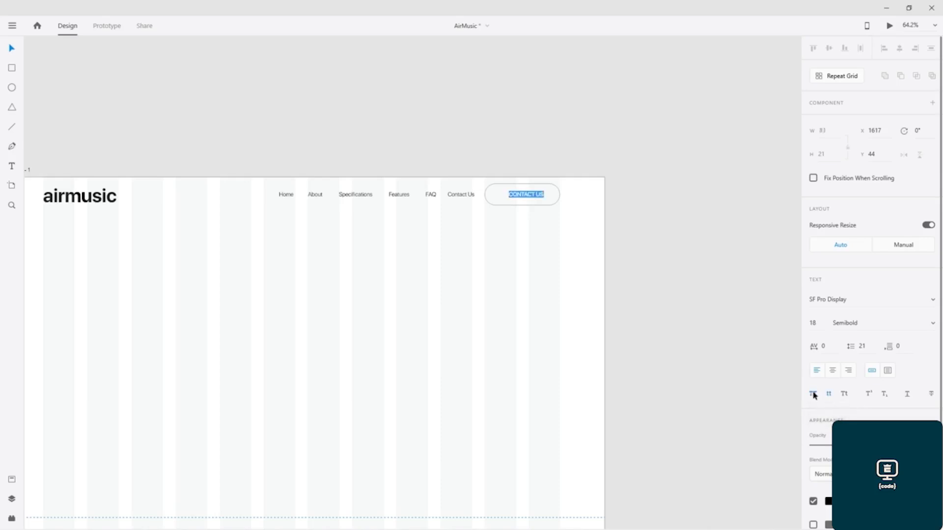
key("Escape")
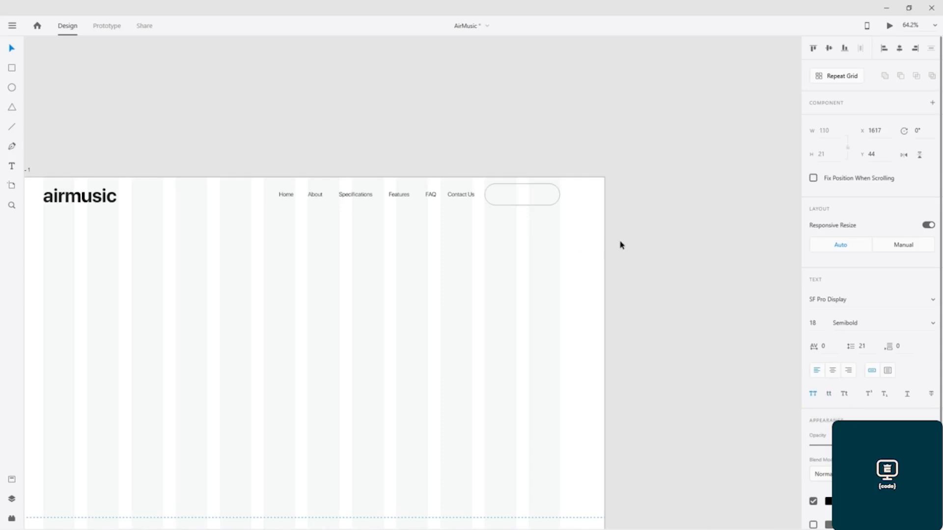
Step: Center the CONTACT US label horizontally within the rounded button outline
scroll(541, 234, "up", 5)
left_click_drag(500, 220, 478, 351)
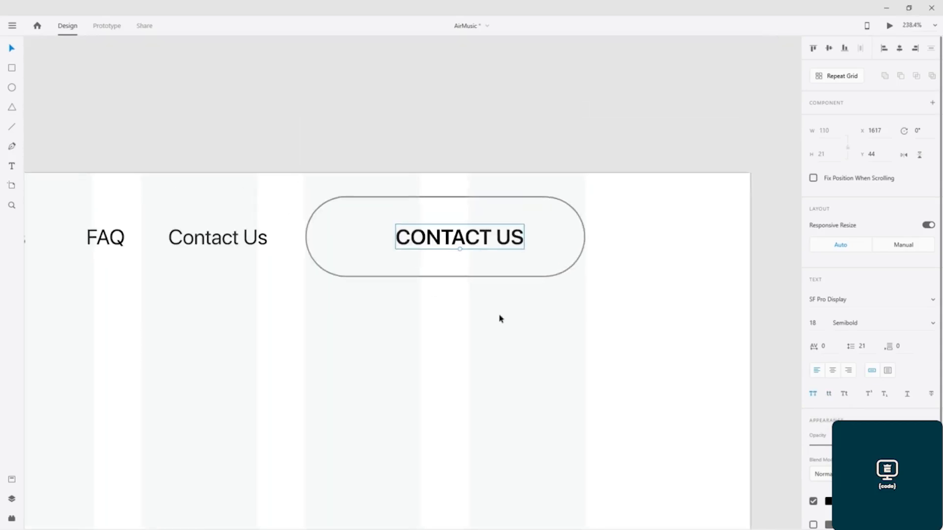
left_click(543, 233)
left_click(498, 237, "shift")
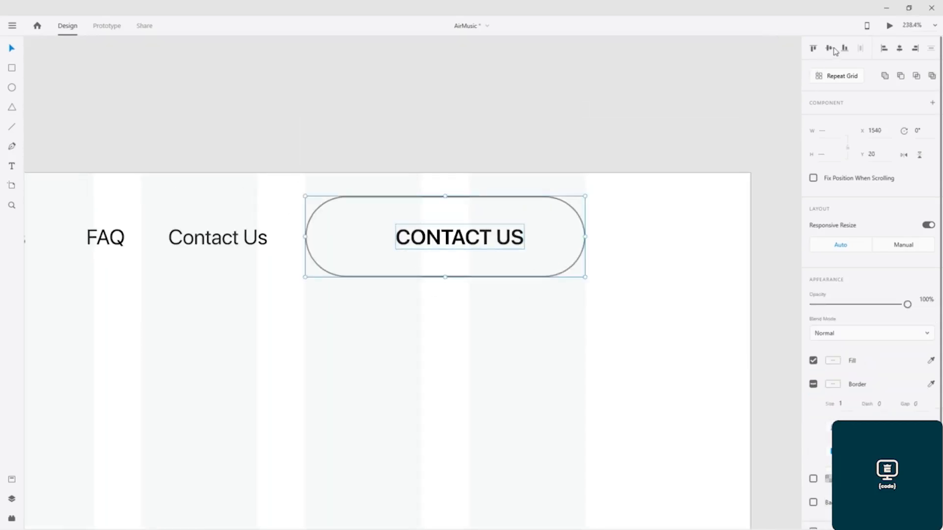
left_click(900, 49)
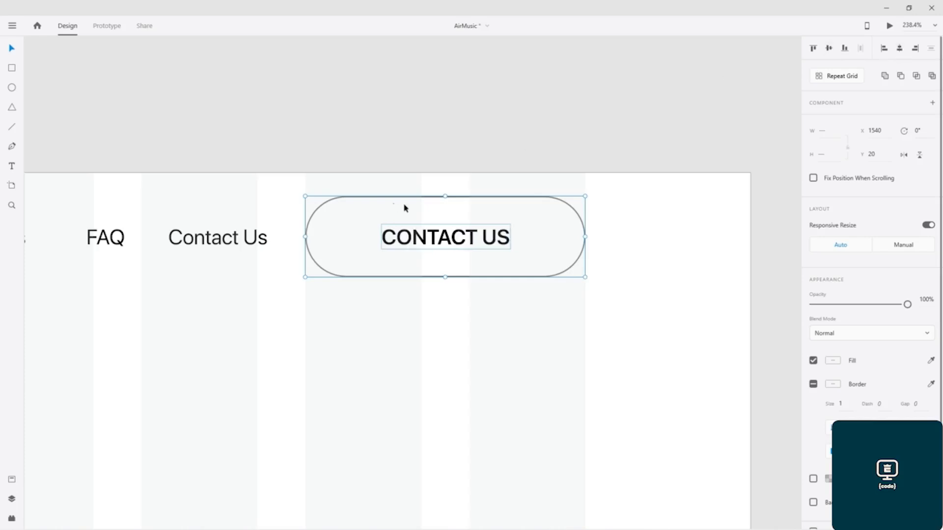
left_click(439, 316)
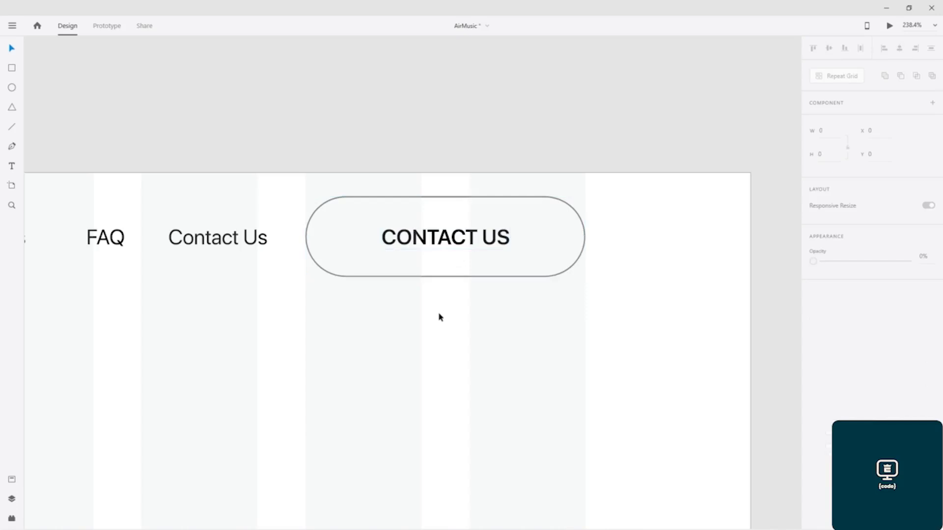
Step: Move the airmusic logo up to about Y 18 so it lines up with the navigation, and save the document
scroll(439, 317, "down", 5)
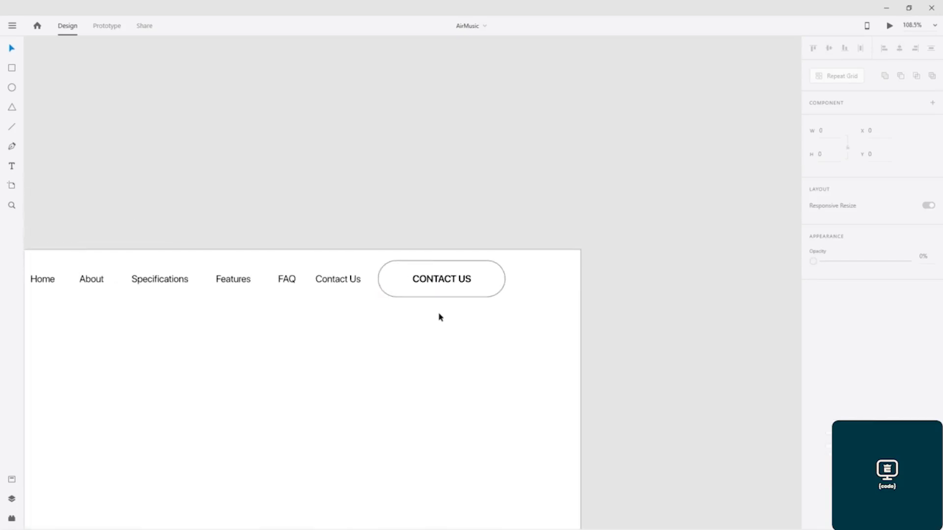
scroll(402, 368, "down", 3)
left_click_drag(371, 416, 559, 245)
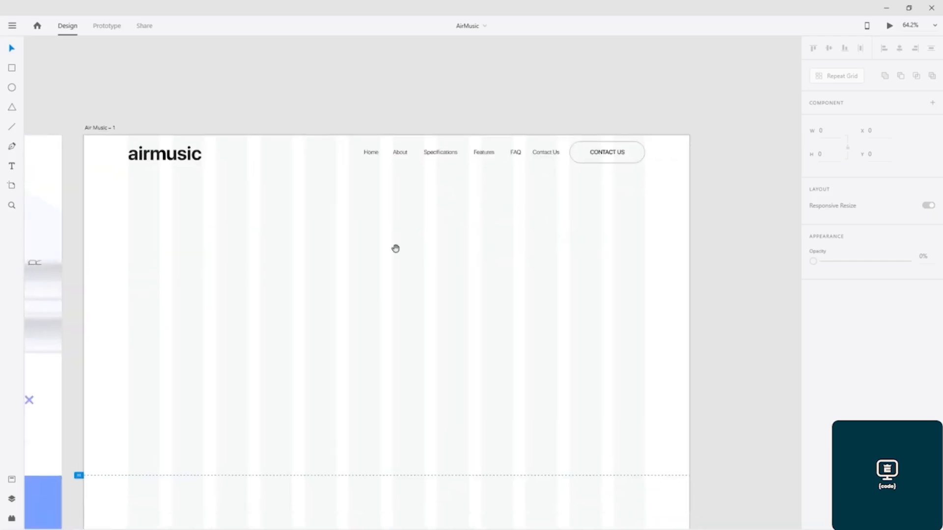
left_click_drag(396, 249, 514, 263)
left_click_drag(309, 175, 309, 170)
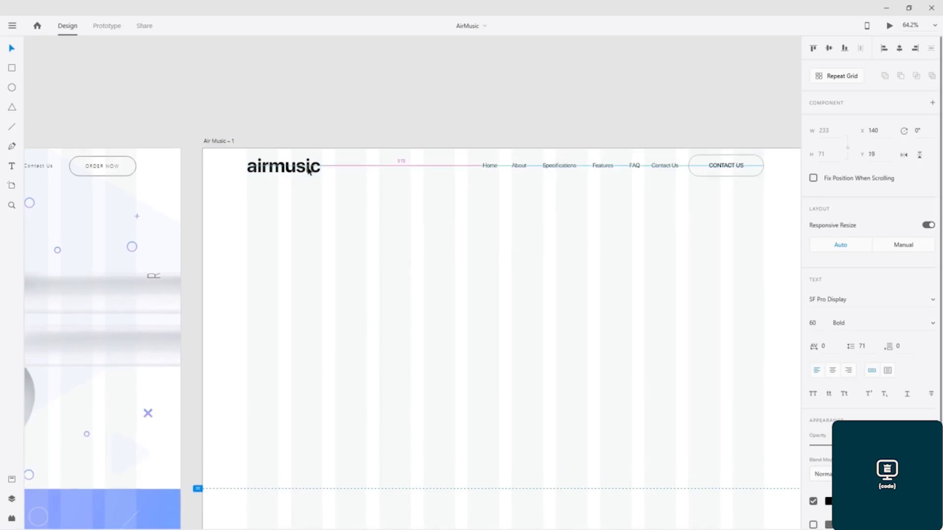
left_click_drag(309, 170, 309, 170)
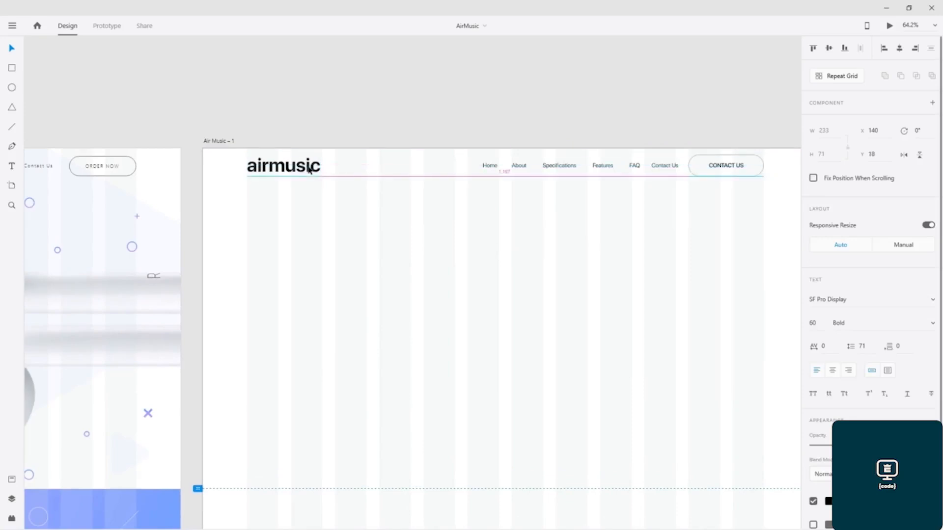
left_click_drag(309, 170, 309, 169)
key("ctrl+s")
Step: Copy the Airmusic awesome sounds heading and its paragraph from the Air Music artboard onto the Air Music – 1 artboard
left_click(274, 245)
left_click_drag(204, 248, 581, 193)
left_click_drag(276, 218, 358, 191)
left_click(120, 189)
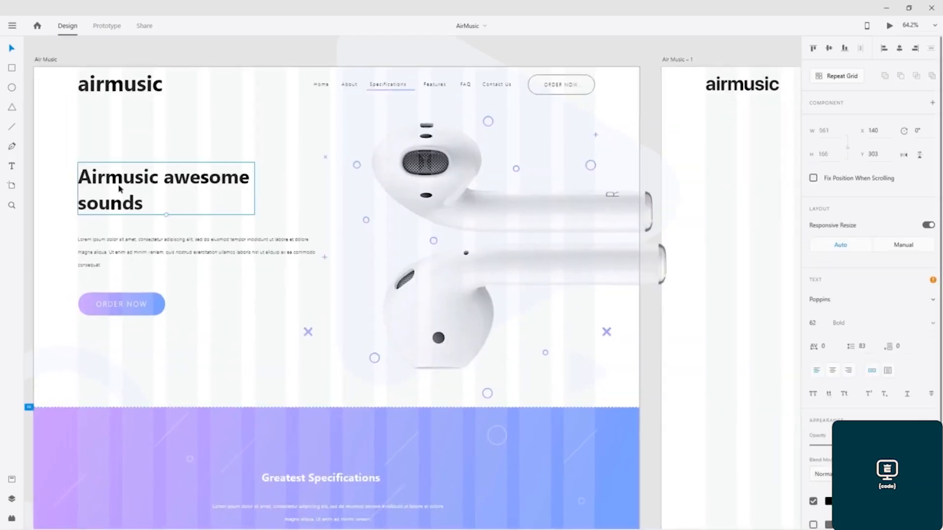
left_click(122, 250, "shift")
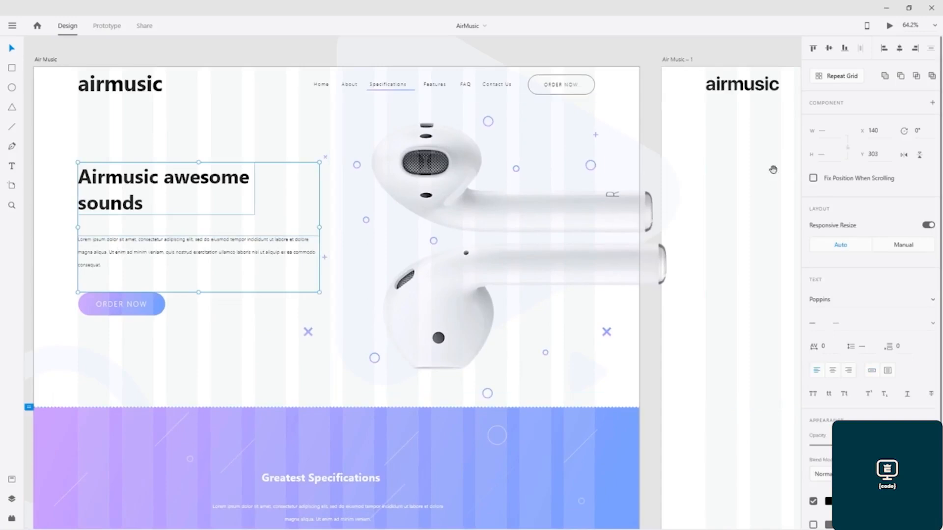
left_click_drag(774, 169, 484, 170)
left_click(582, 187)
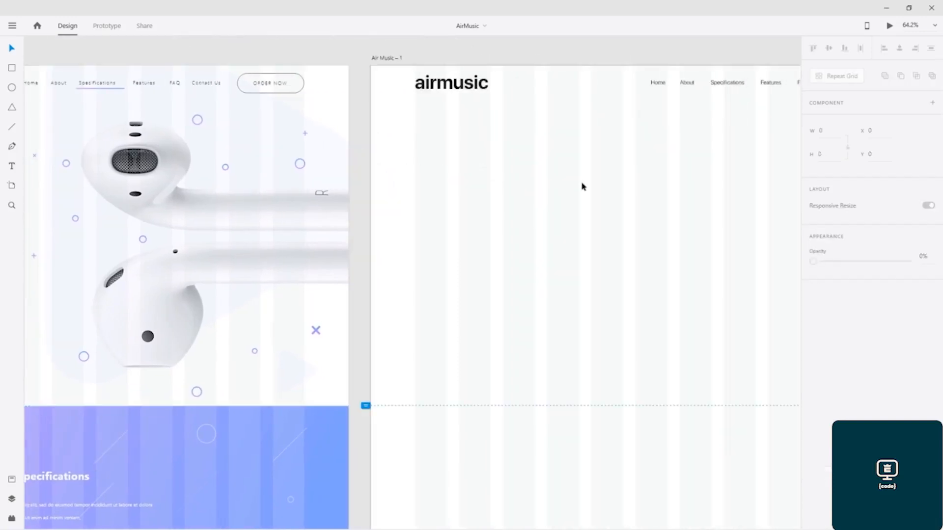
key("ctrl+v")
Step: Set the font of the pasted heading and paragraph to SF Pro Display
left_click(855, 303)
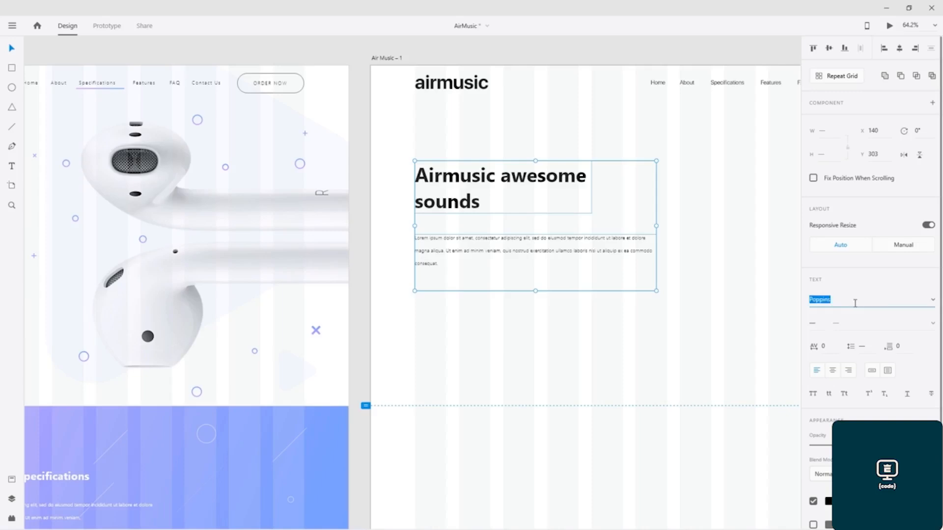
type("SF Pro Display")
key("Return")
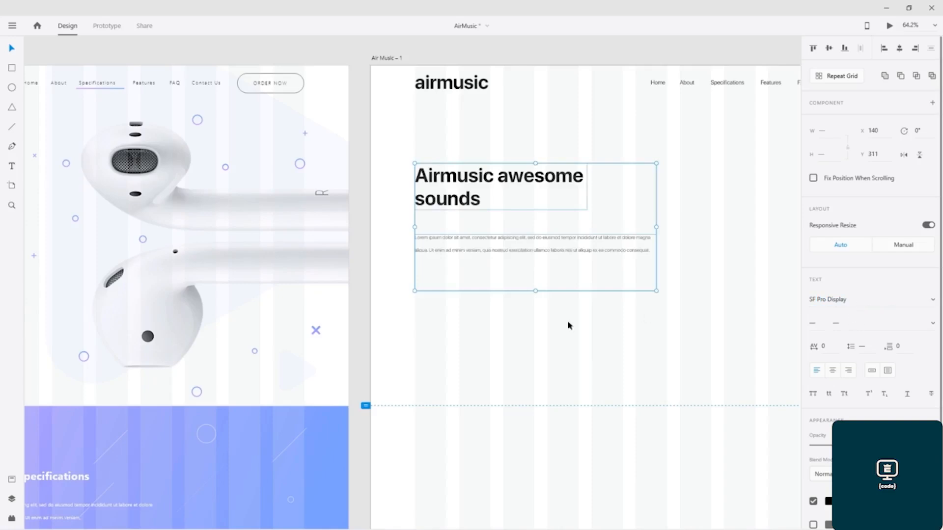
Step: Set the hero paragraph's font weight to Regular and save the document
left_click(462, 301)
left_click(456, 251)
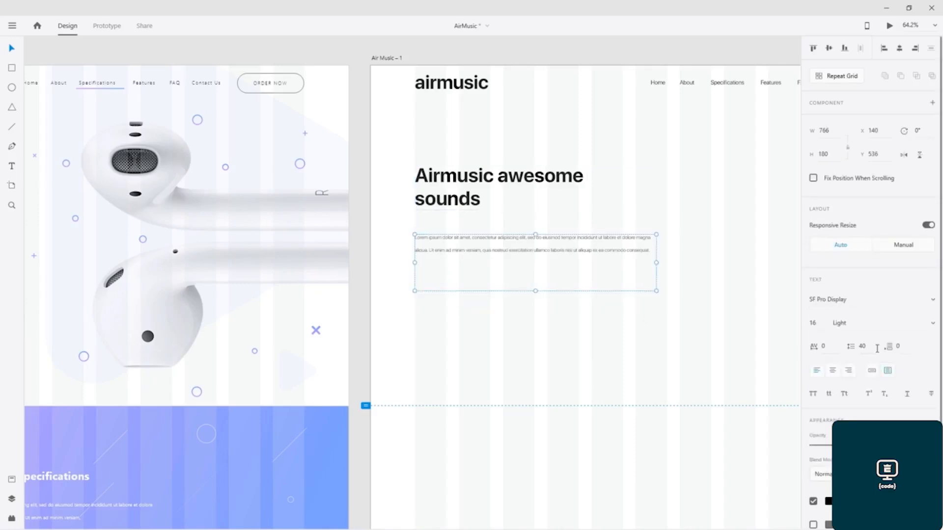
left_click(932, 327)
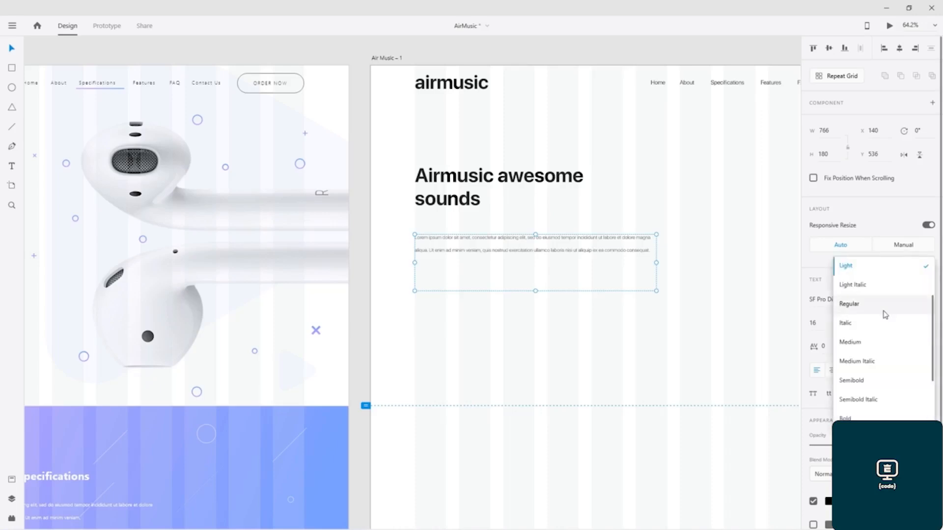
left_click(858, 311)
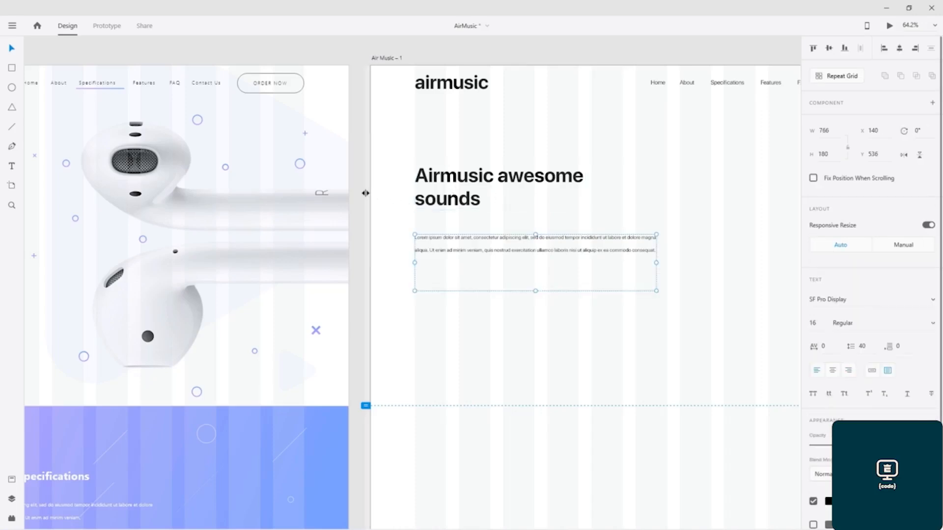
key("ctrl+s")
Step: Duplicate the header's rounded button outline and place the copy below the hero paragraph at X 140, Y 681
left_click_drag(251, 234, 444, 193)
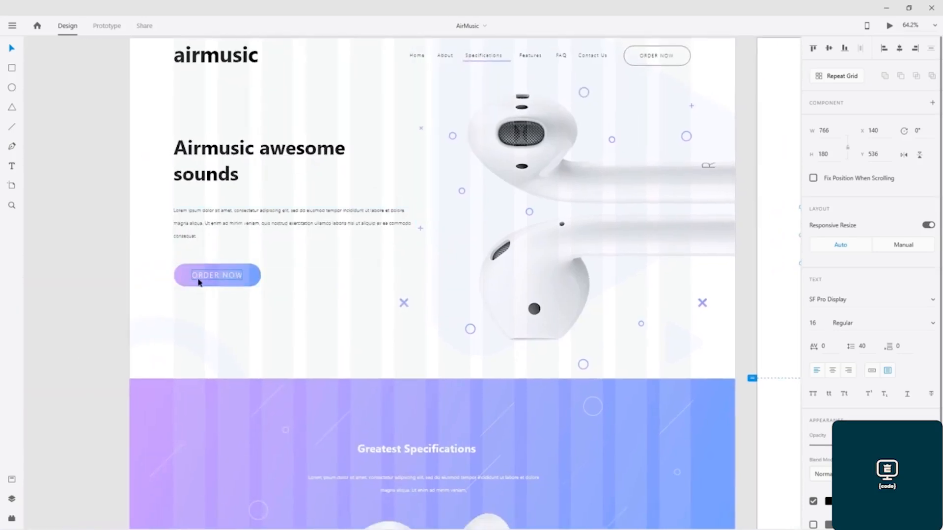
left_click_drag(732, 236, 120, 269)
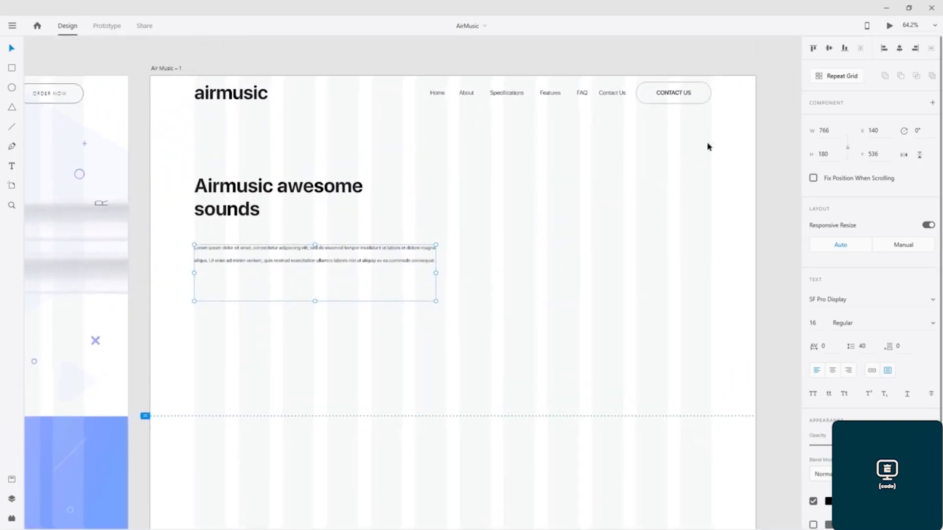
left_click(705, 101)
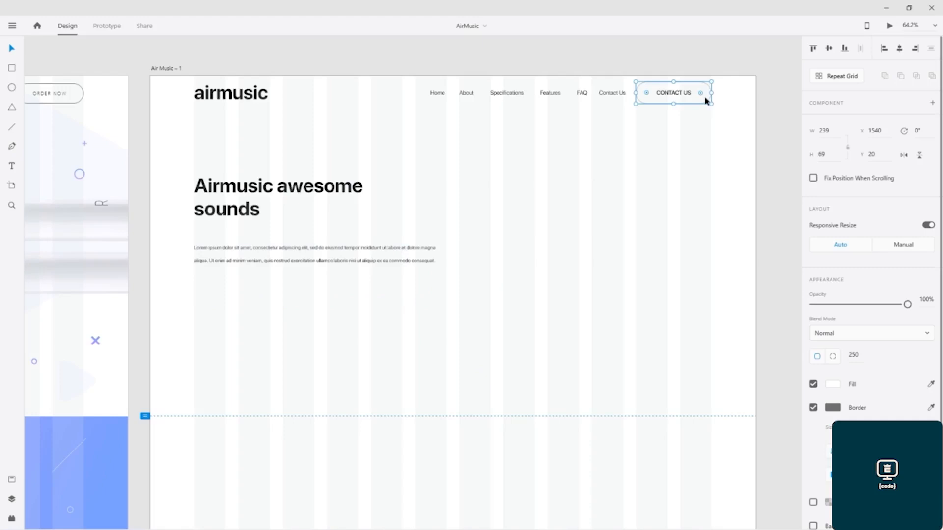
left_click(244, 318)
key("ctrl+v")
left_click_drag(695, 97, 251, 310)
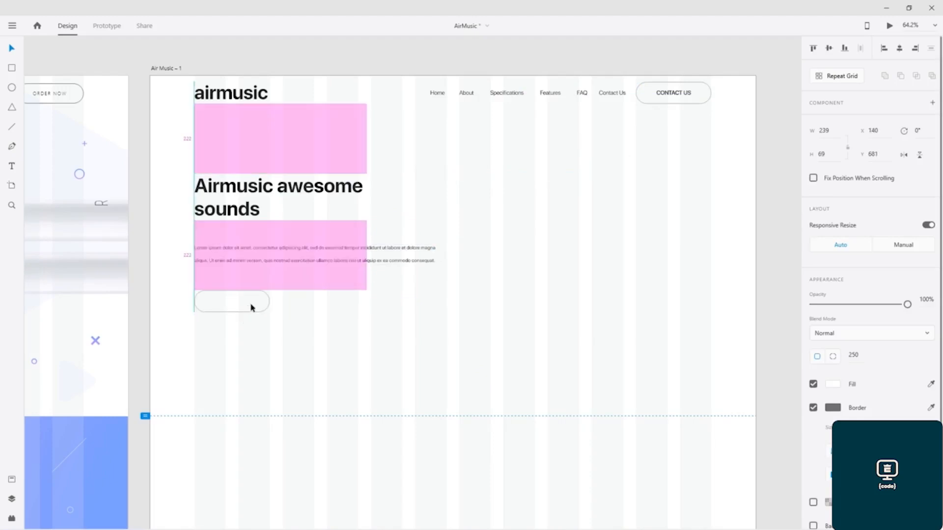
left_click_drag(252, 311, 253, 308)
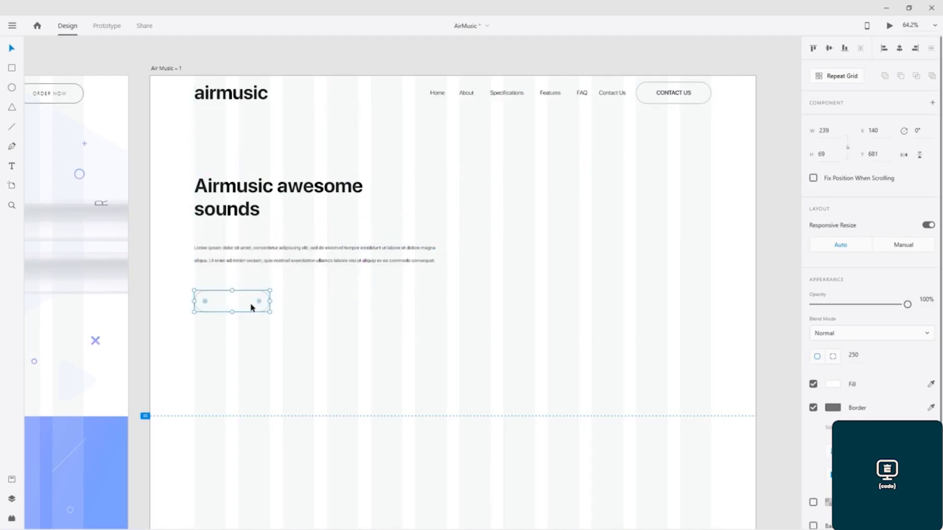
Step: Change the fill of the hero button shape from a solid color to a linear gradient
left_click(831, 385)
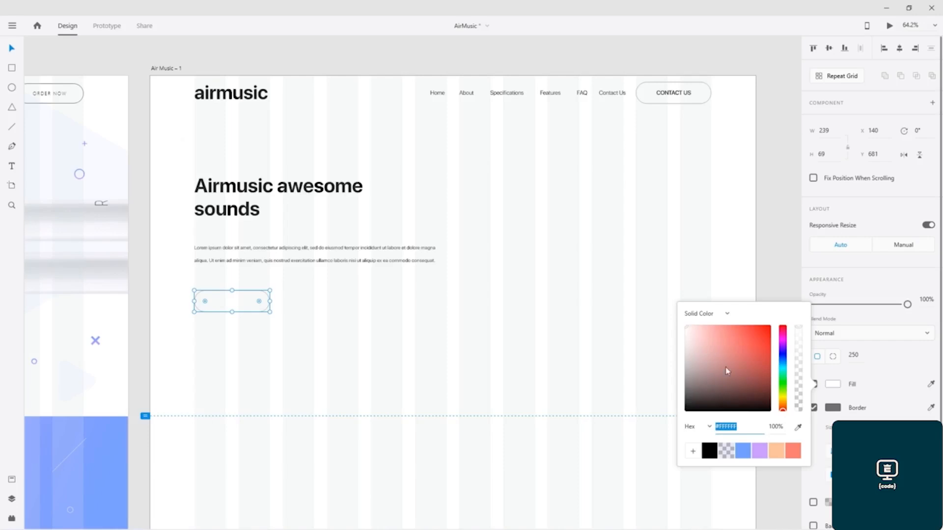
left_click(712, 314)
left_click(718, 331)
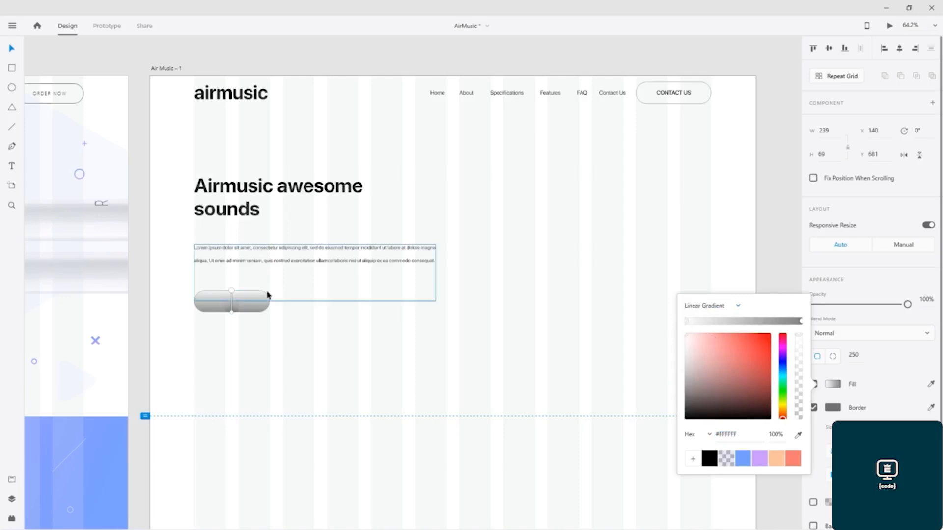
left_click(224, 272)
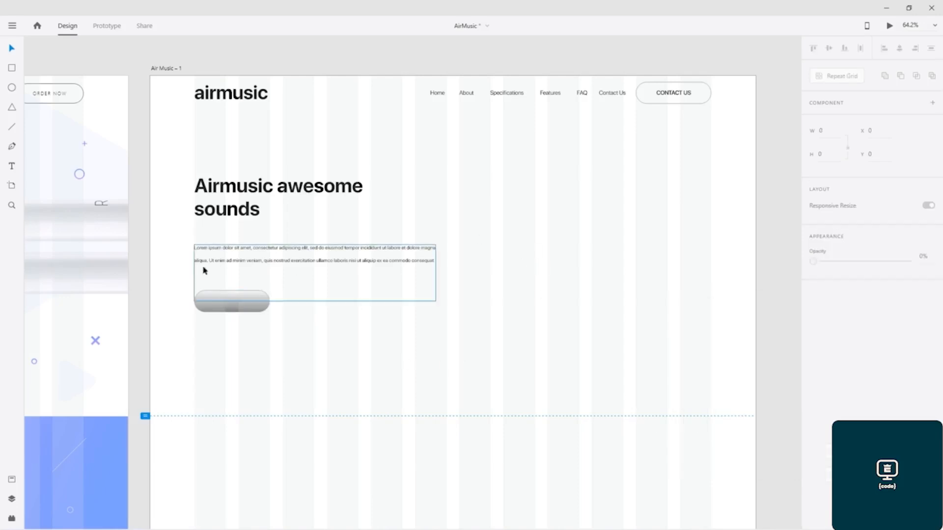
Step: Copy the blue #72A1FF from the original ORDER NOW button's gradient into the first gradient stop of the new hero button
left_click_drag(151, 242, 642, 187)
left_click(138, 269)
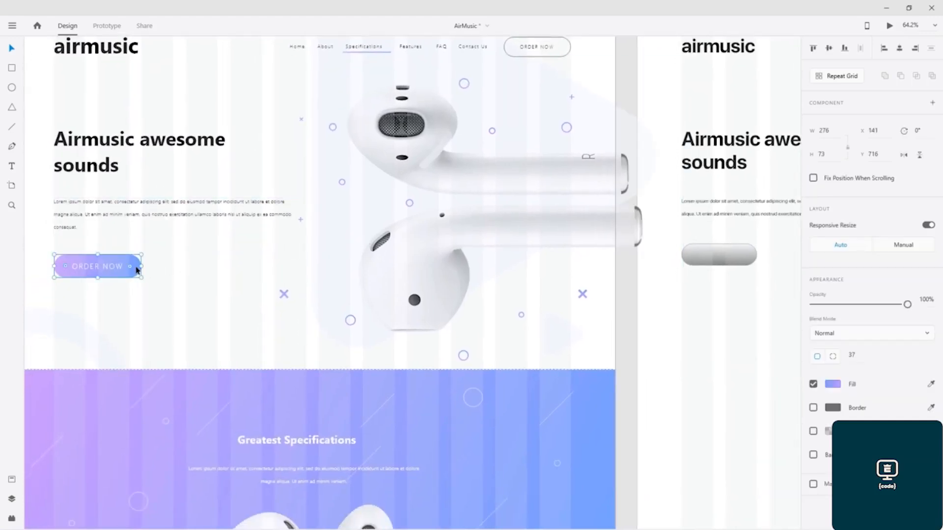
left_click(832, 384)
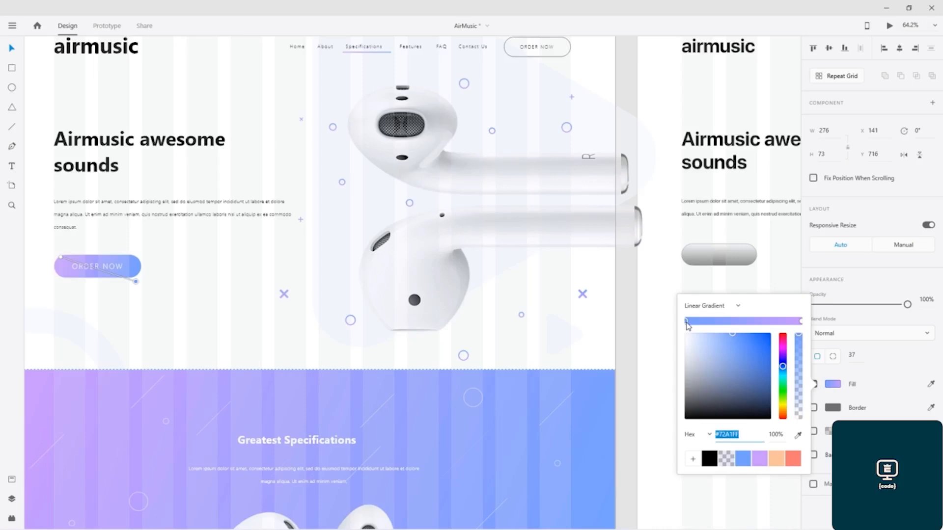
left_click(732, 434)
double_click(725, 433)
left_click(705, 254)
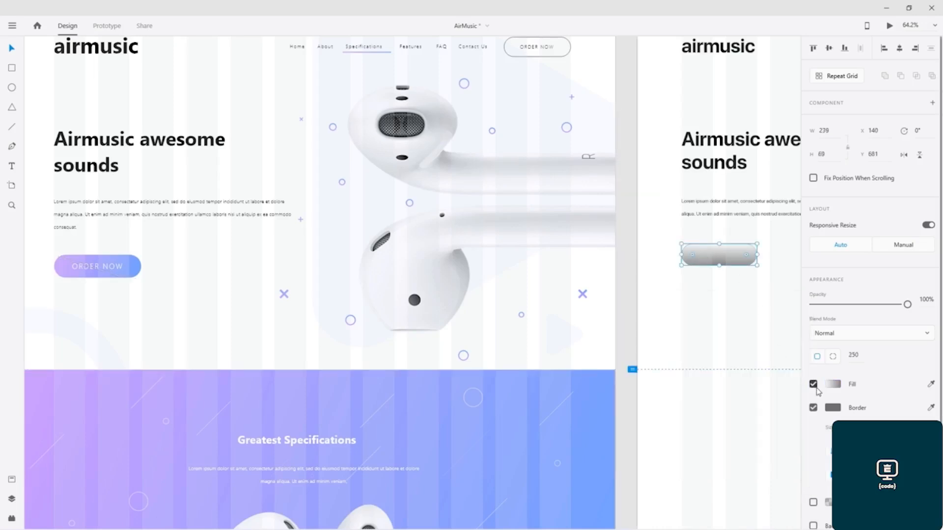
left_click(832, 384)
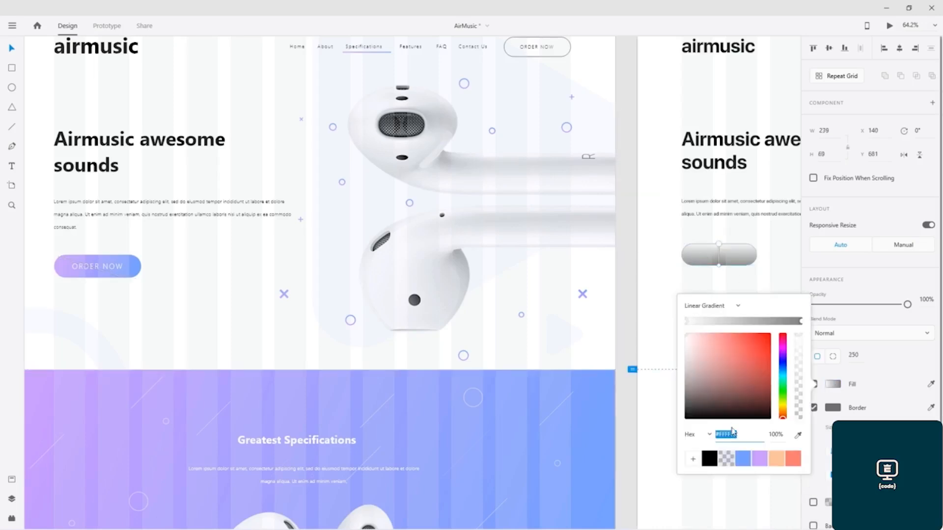
key("ctrl+v")
key("Return")
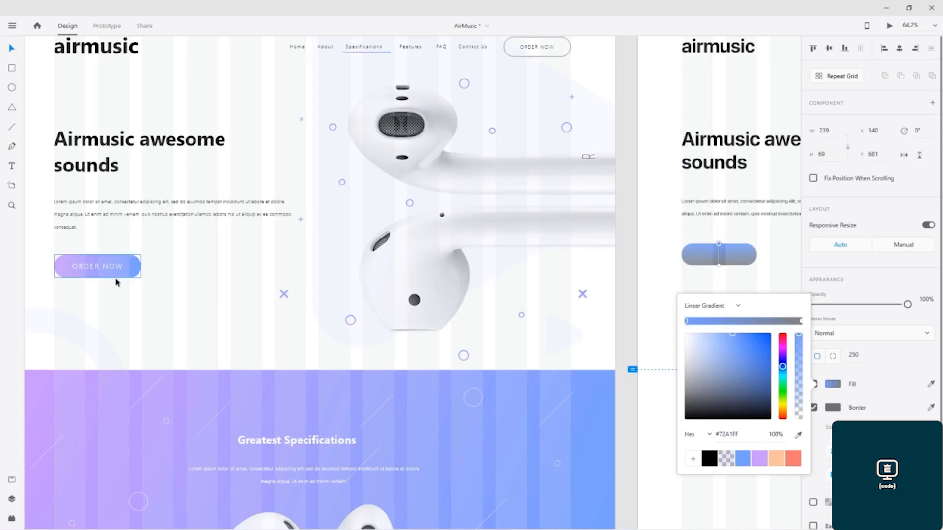
Step: Copy the purple #C898FF from the original ORDER NOW button's gradient into the second gradient stop of the new hero button
left_click(67, 269)
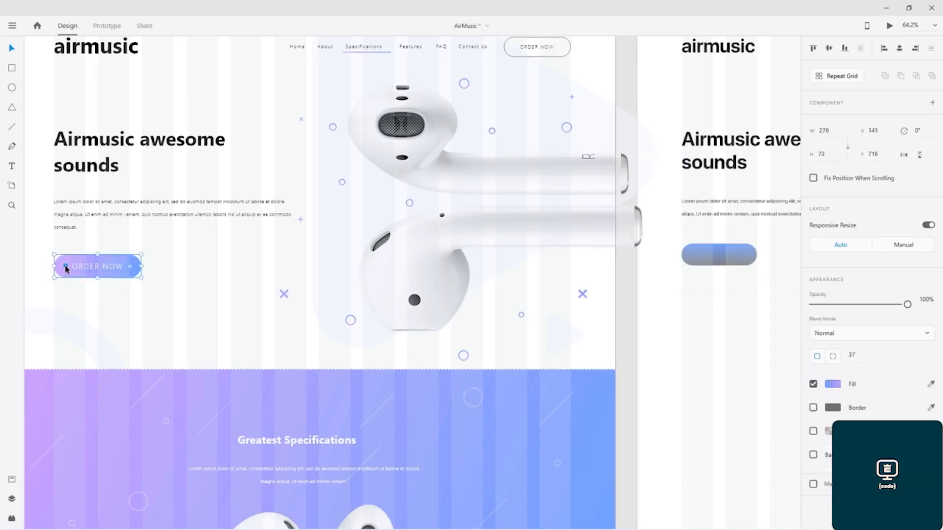
left_click(831, 386)
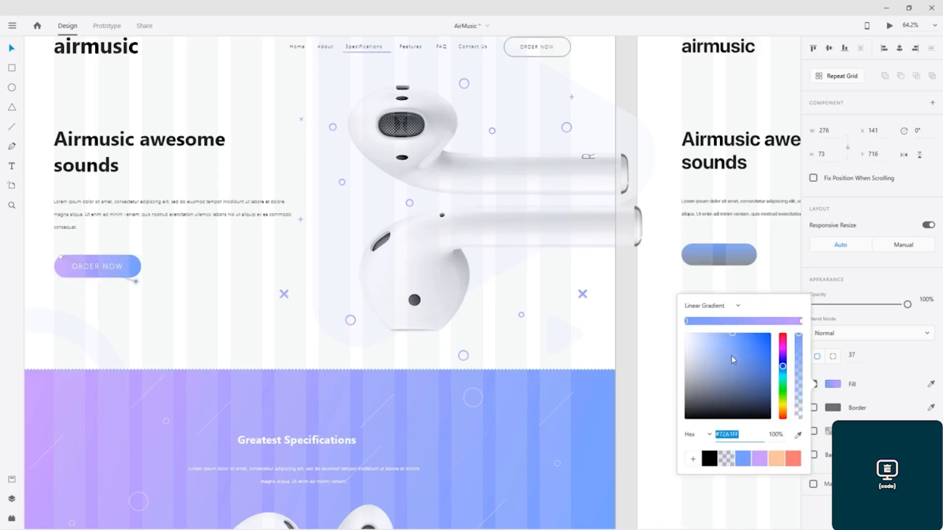
left_click(801, 321)
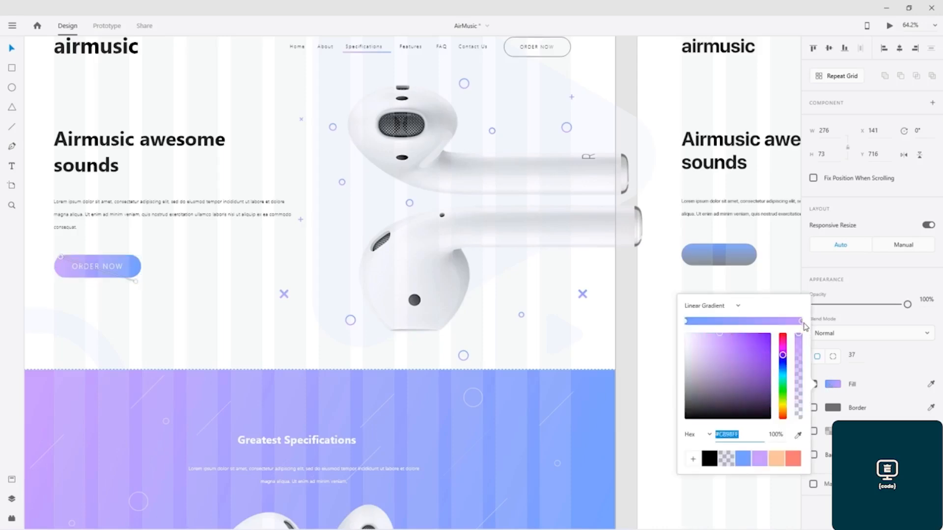
double_click(735, 436)
left_click(723, 261)
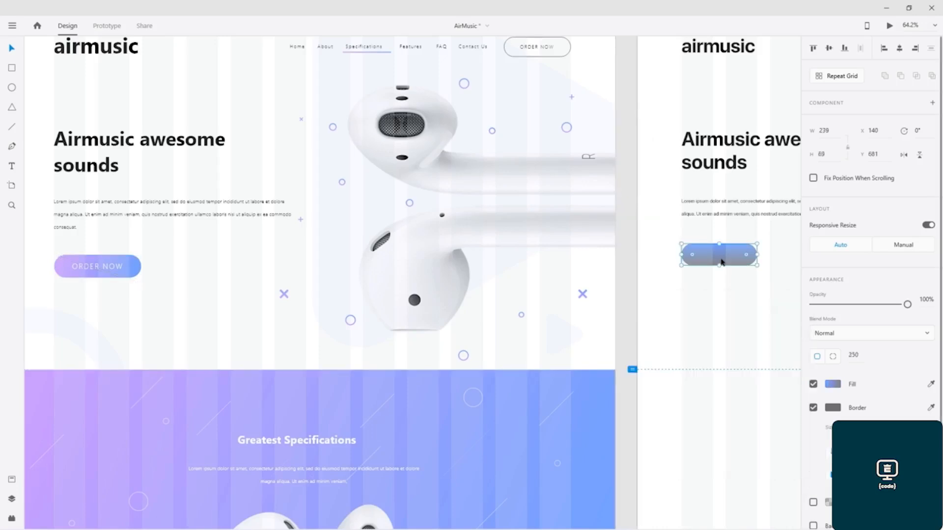
left_click(834, 385)
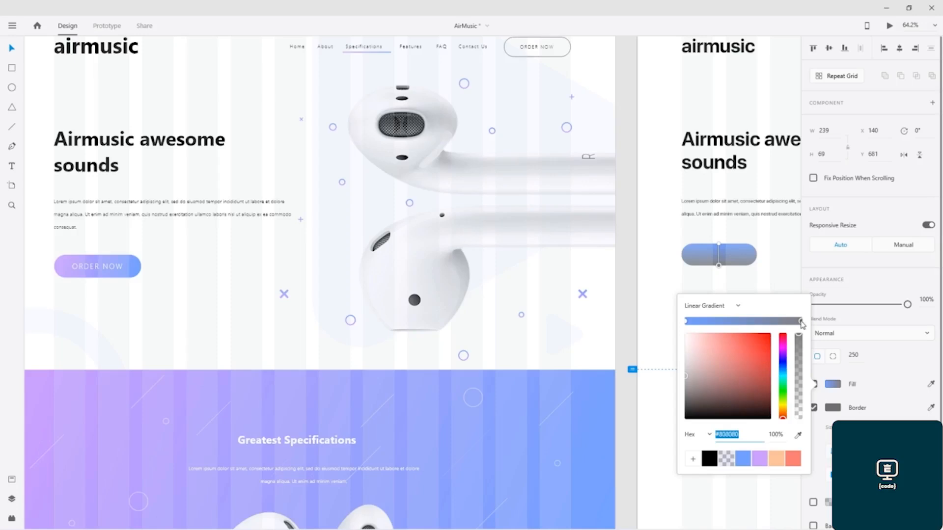
key("ctrl+v")
key("Return")
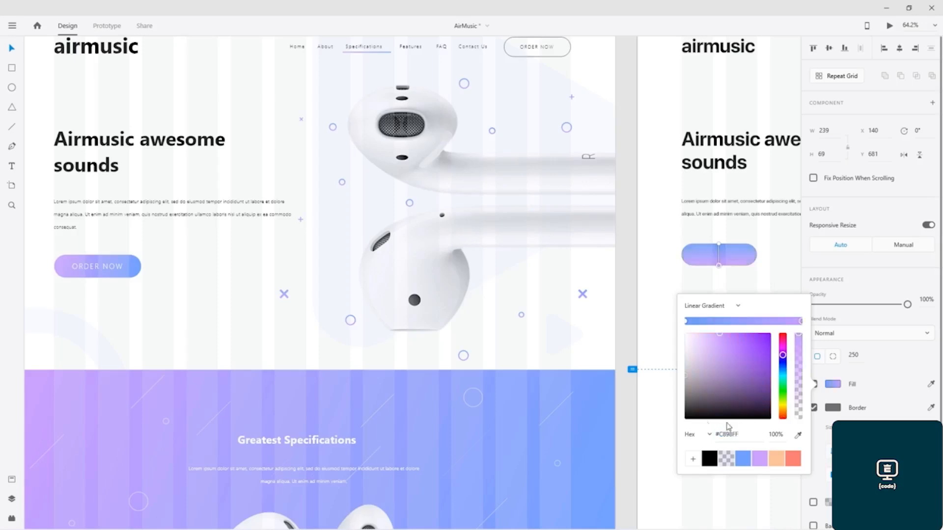
Step: Reorient the hero button's gradient diagonally like the original ORDER NOW button, with purple at its left end and blue at its right
left_click(68, 267)
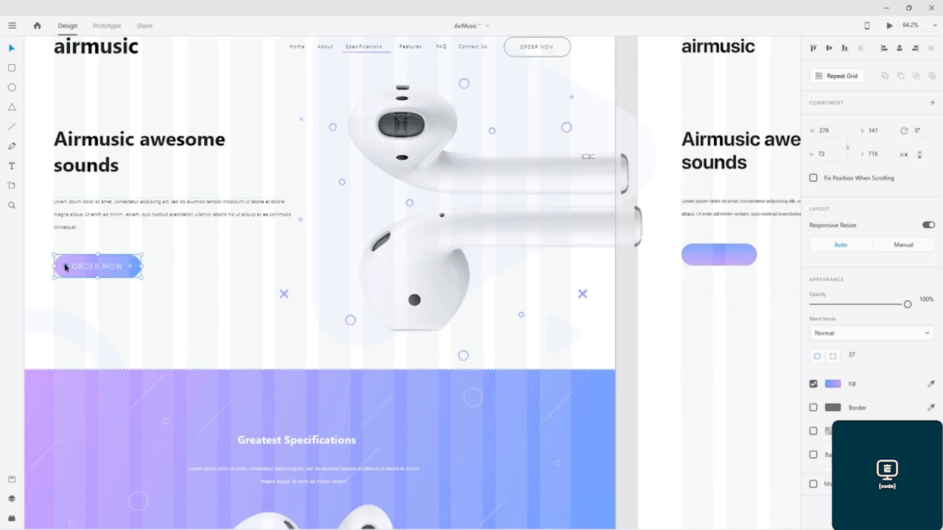
left_click(834, 384)
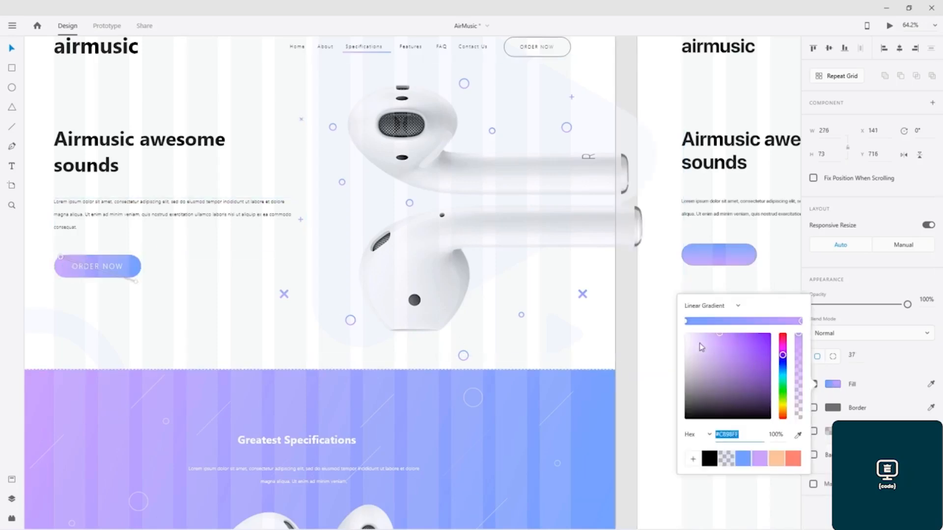
left_click(60, 258)
left_click(718, 255)
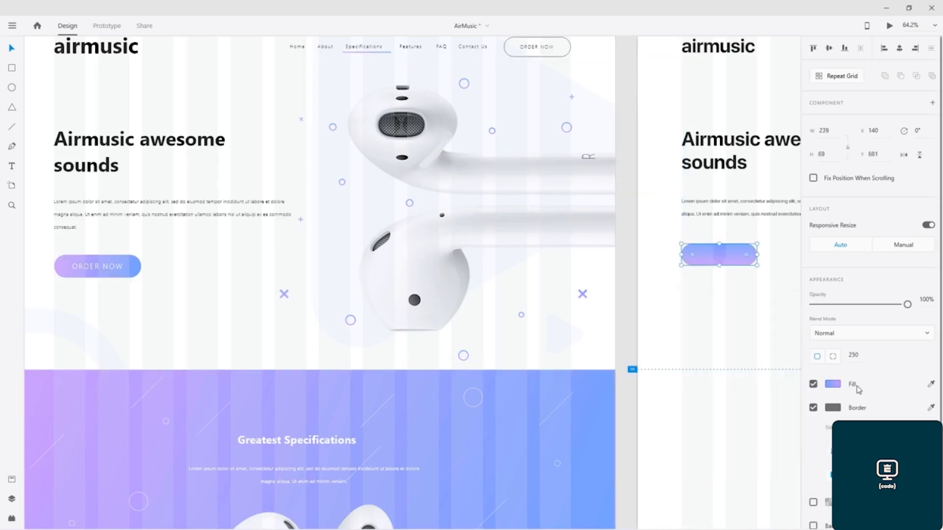
left_click(833, 385)
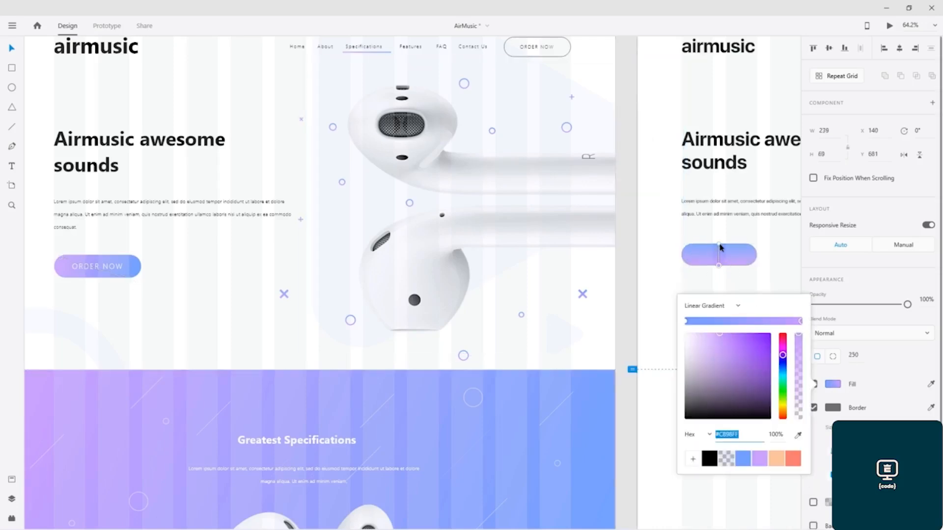
left_click_drag(719, 245, 693, 253)
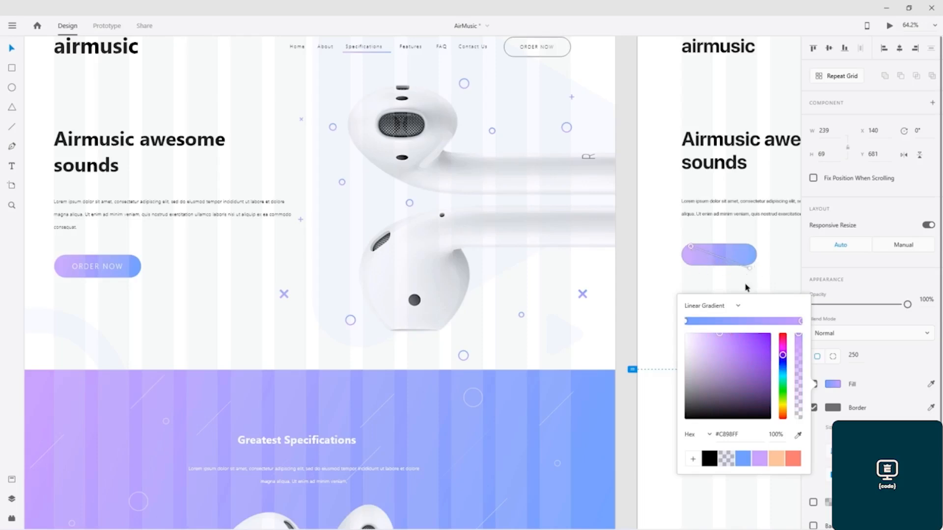
left_click(628, 296)
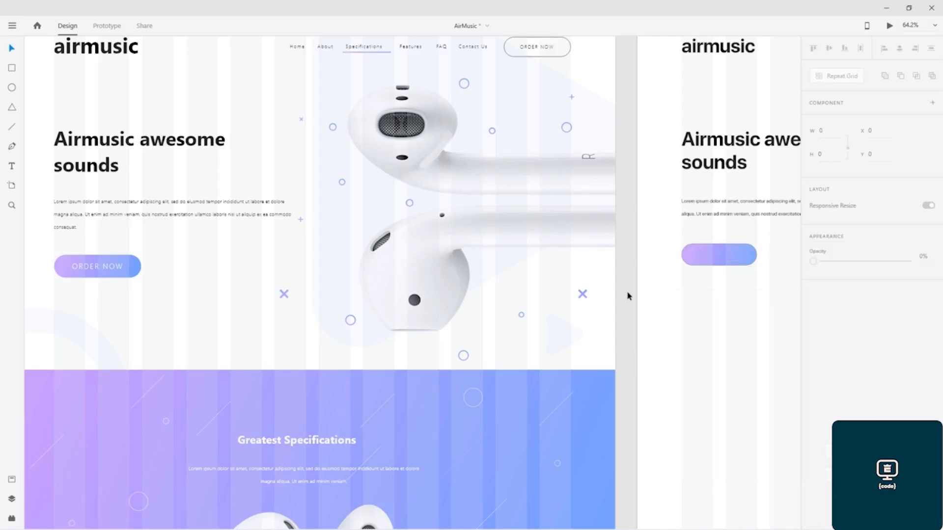
Step: Duplicate the header's CONTACT US label onto the new gradient hero button and center it horizontally on the button shape
left_click_drag(677, 294, 654, 320)
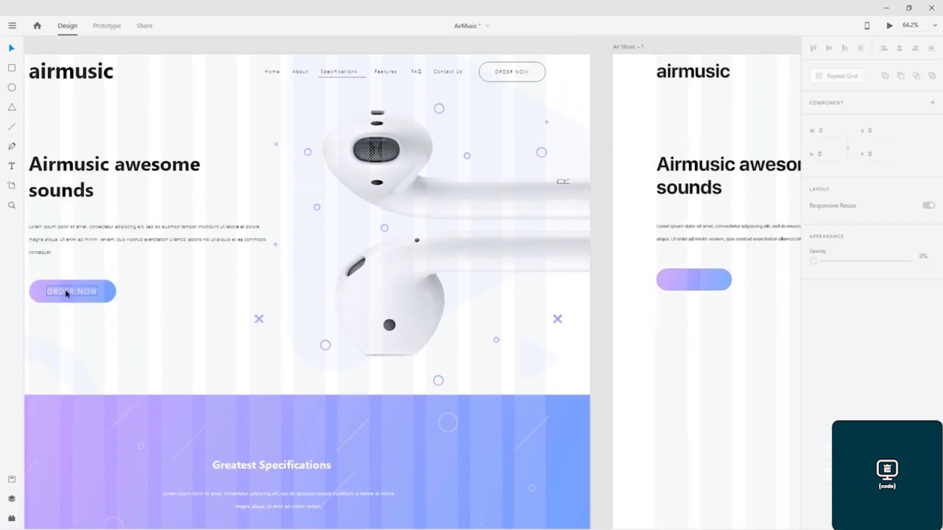
left_click_drag(722, 309, 338, 327)
left_click(756, 91)
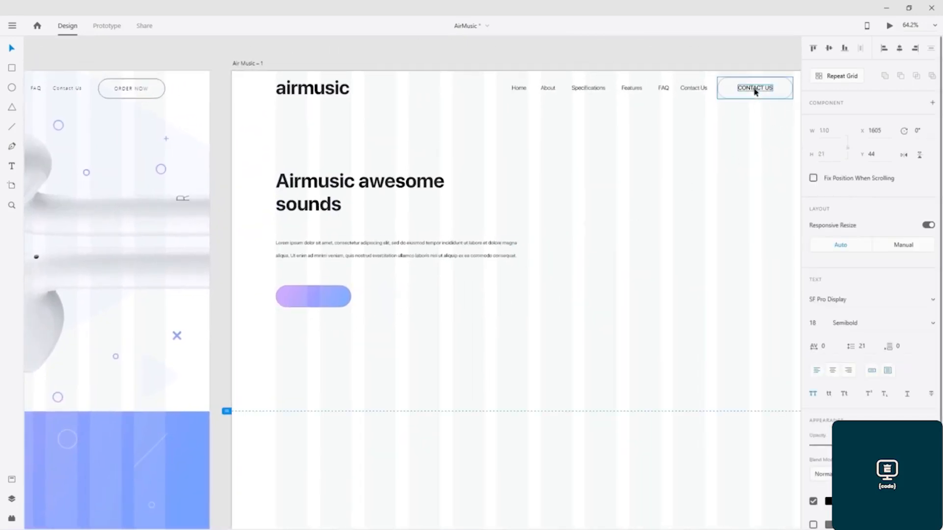
left_click(315, 300)
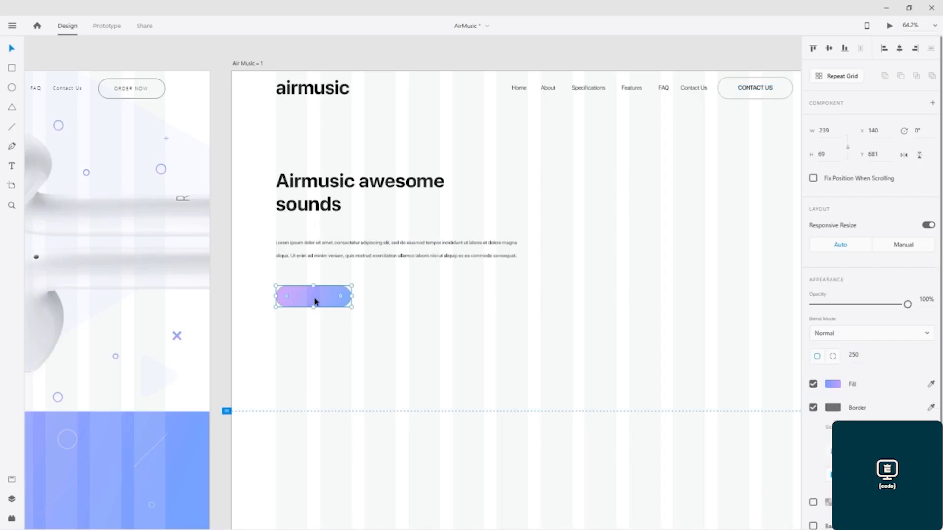
left_click_drag(755, 90, 307, 300)
left_click(350, 293, "shift")
left_click(899, 48)
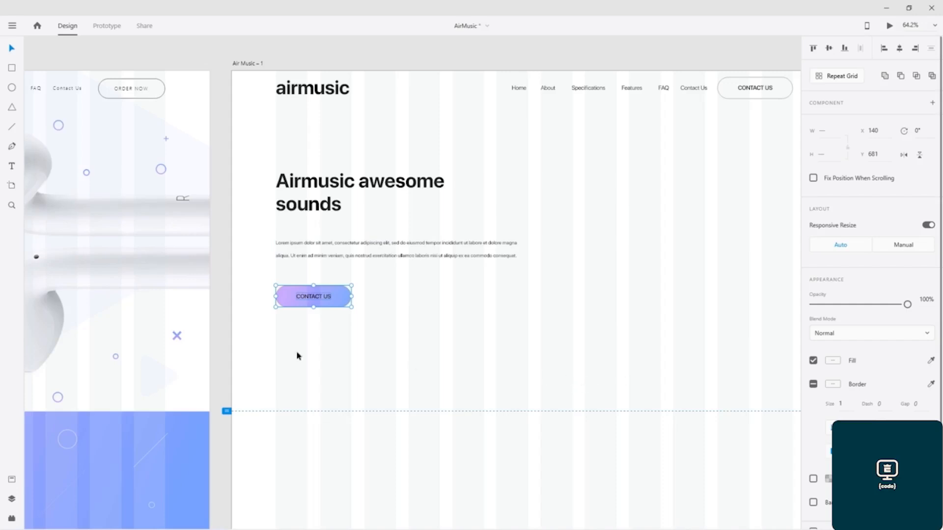
Step: Change the hero button's label text to ORDER NOW and make its fill white
double_click(315, 299)
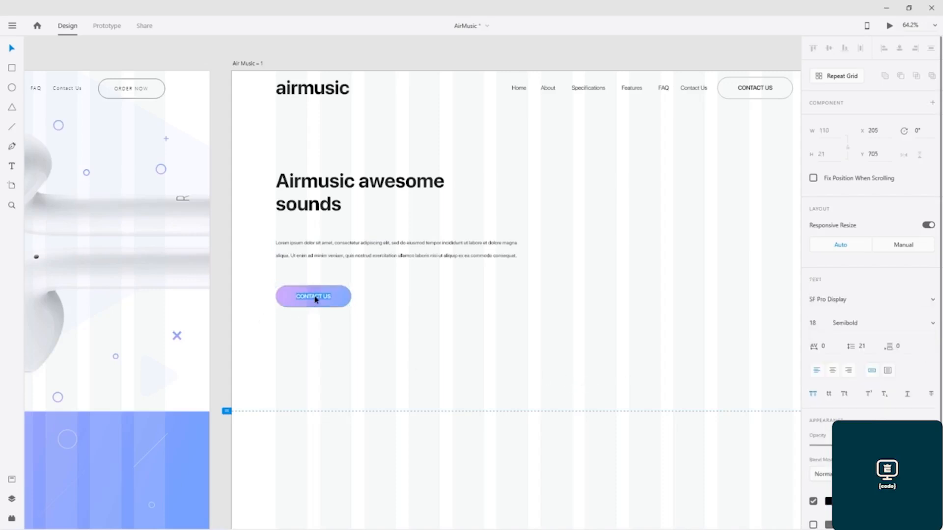
type("a")
key("Escape")
scroll(815, 412, "down", 3)
left_click(829, 417)
left_click_drag(720, 380, 603, 316)
left_click(884, 407)
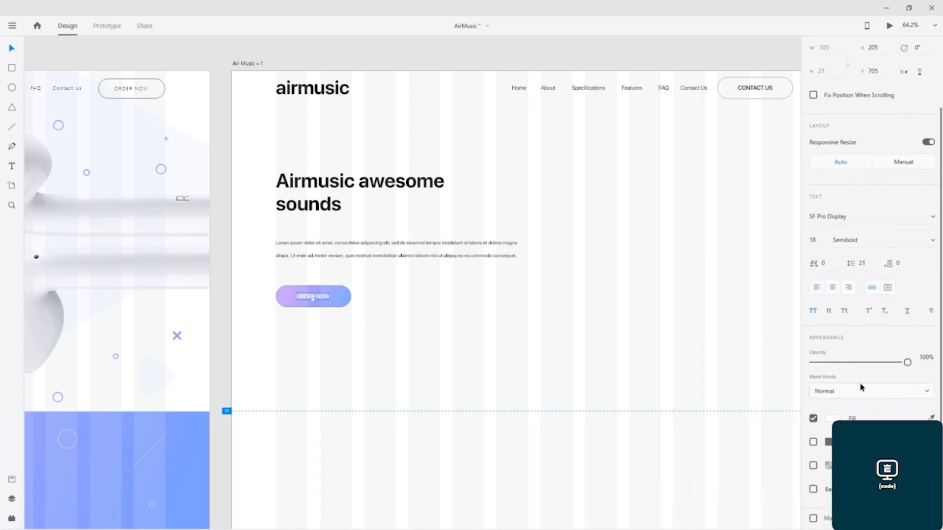
Step: Set the hero button label's font size to 25 and its character spacing to 140
left_click_drag(831, 259, 830, 201)
left_click_drag(832, 191, 832, 190)
double_click(835, 262)
type("141")
key("Return")
key("Return")
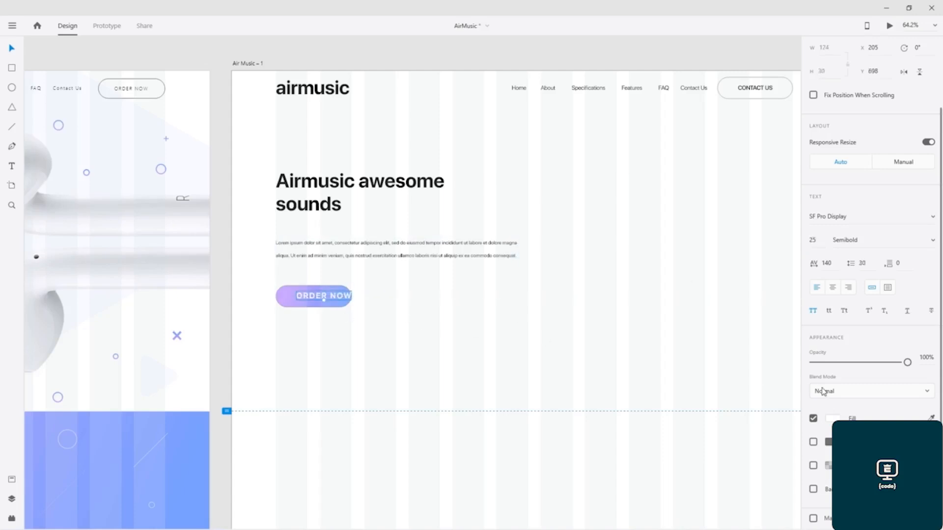
Step: Change the ORDER NOW label's font weight to Regular
left_click(930, 242)
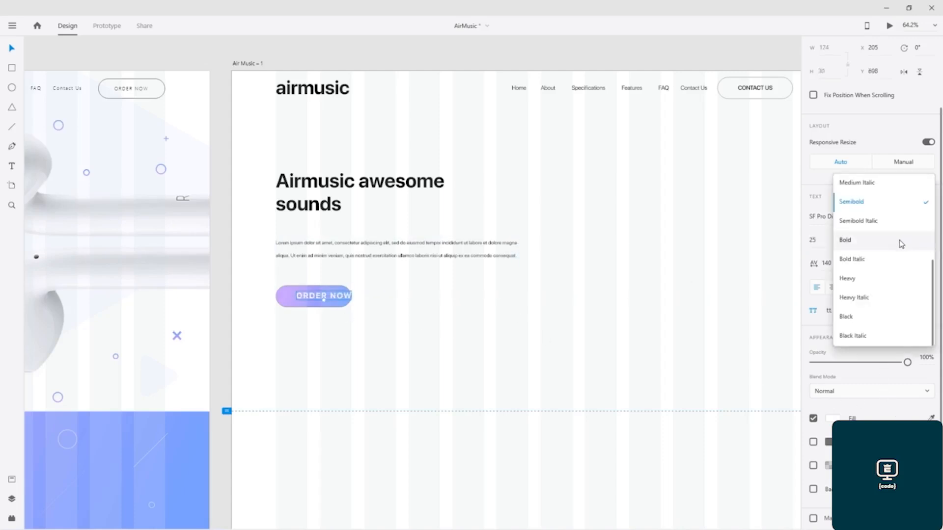
scroll(896, 239, "up", 3)
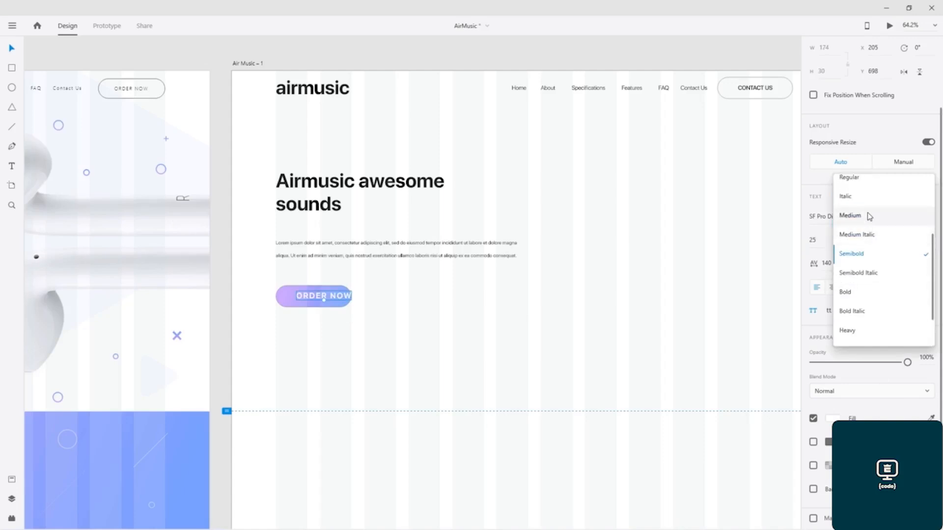
left_click(869, 216)
left_click(932, 241)
scroll(884, 265, "up", 4)
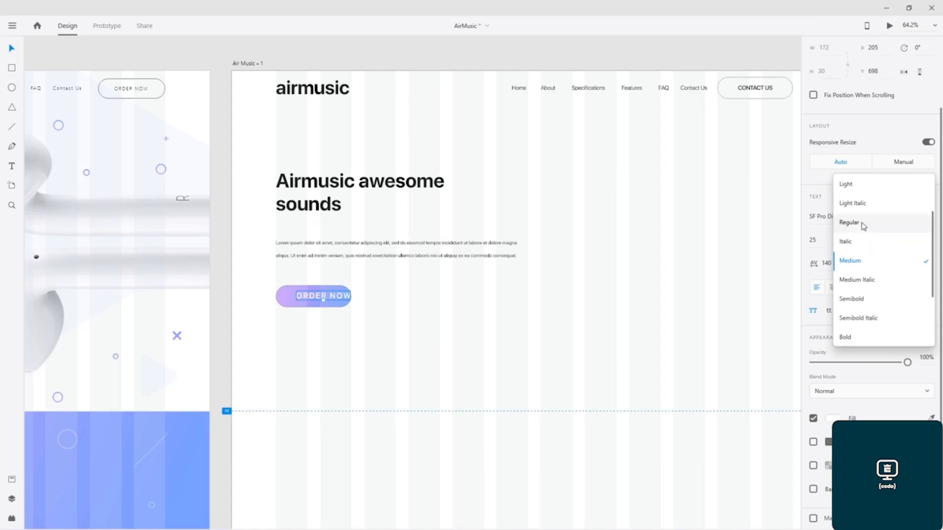
left_click(861, 223)
left_click(310, 305)
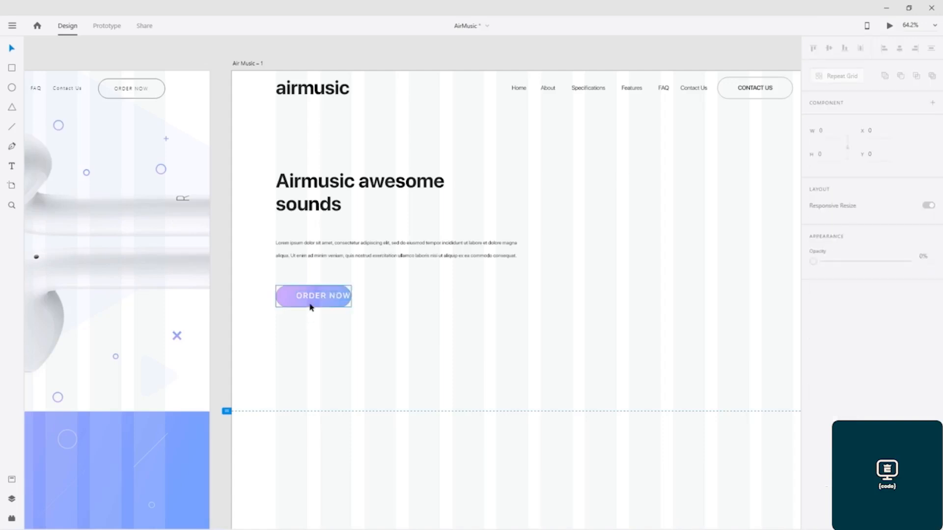
Step: Reposition the ORDER NOW label inside the hero button and center it horizontally with the button shape
scroll(310, 307, "up", 5)
left_click_drag(328, 283, 311, 283)
left_click(399, 260)
left_click(768, 185, "shift")
left_click(898, 49)
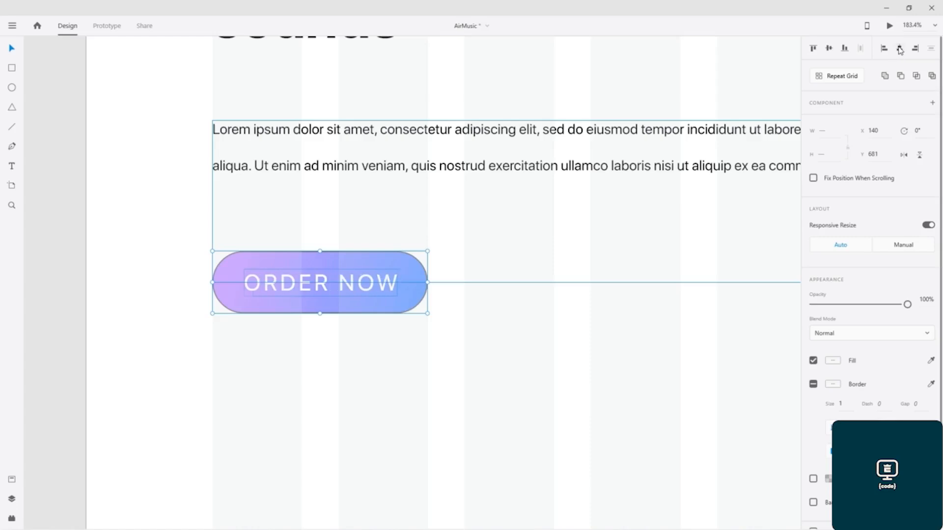
left_click(566, 244, "shift")
Step: Remove the border from the gradient hero button
left_click(814, 385)
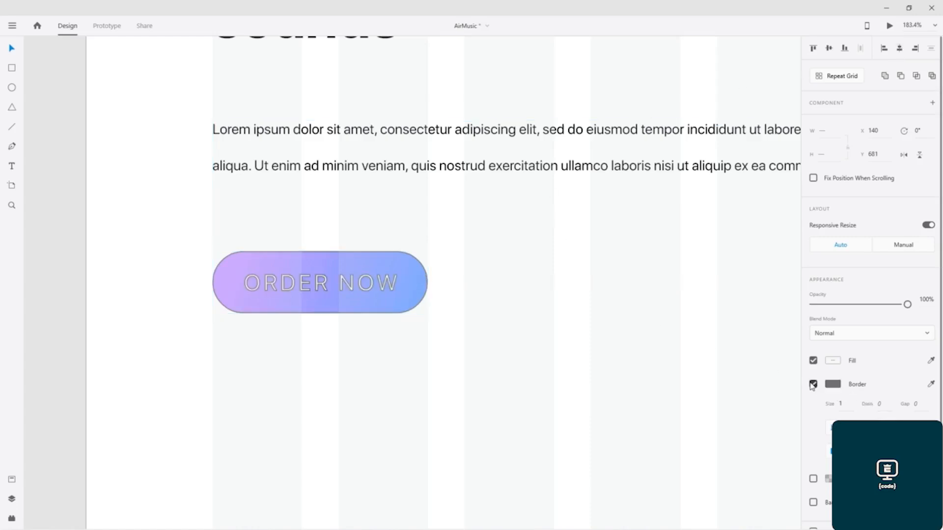
left_click(813, 384)
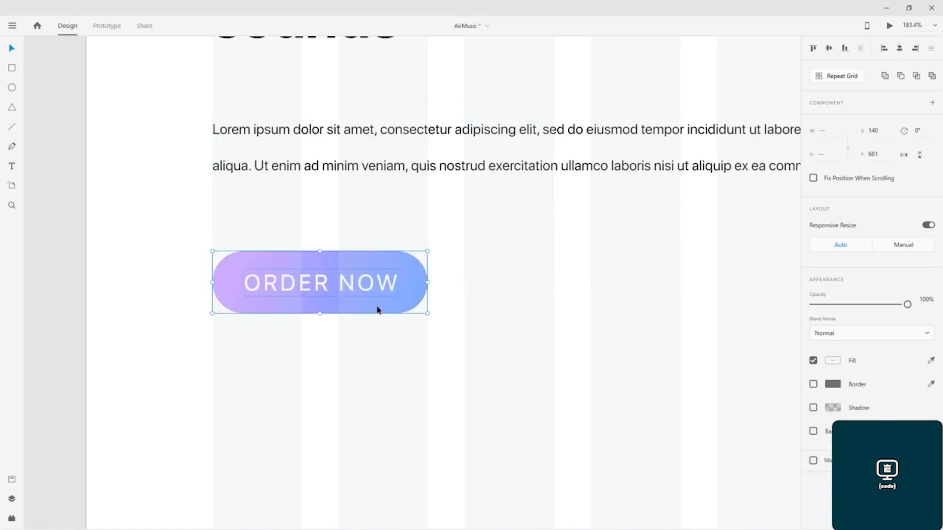
left_click(322, 308)
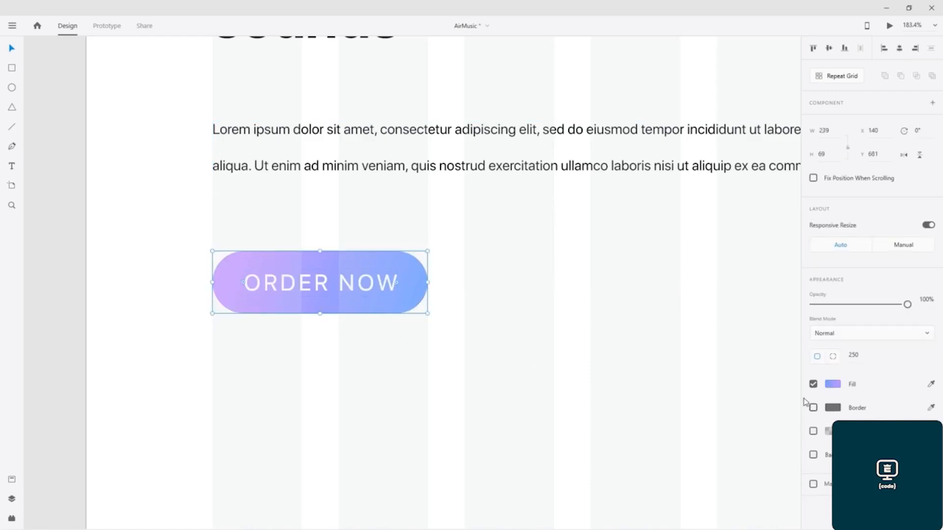
left_click(316, 329)
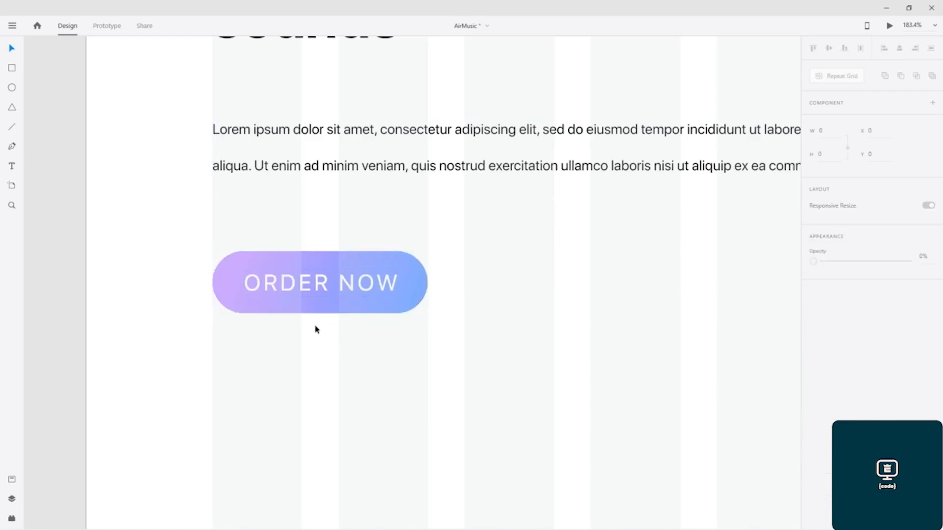
Step: Copy the earphones image from the original artboard into the right half of the Air Music – 1 hero, running past the artboard's edge
scroll(316, 329, "down", 5)
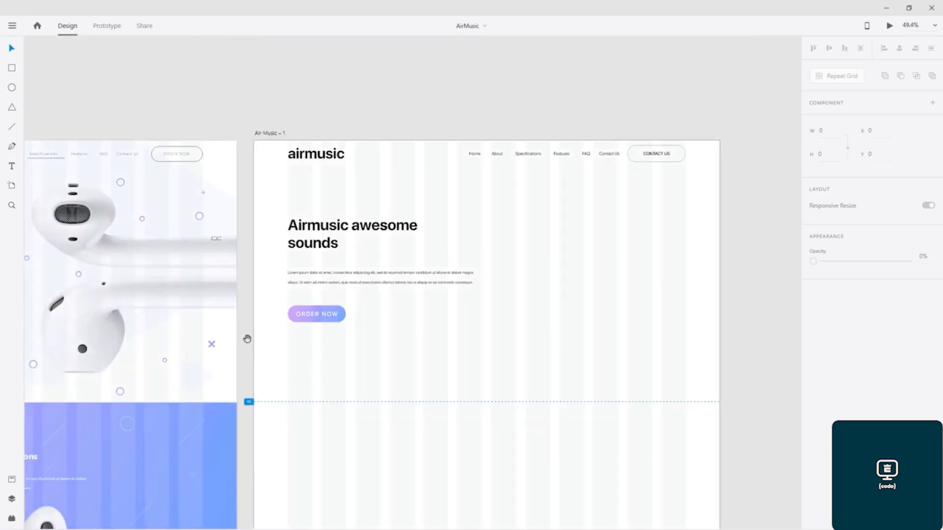
left_click_drag(248, 340, 381, 297)
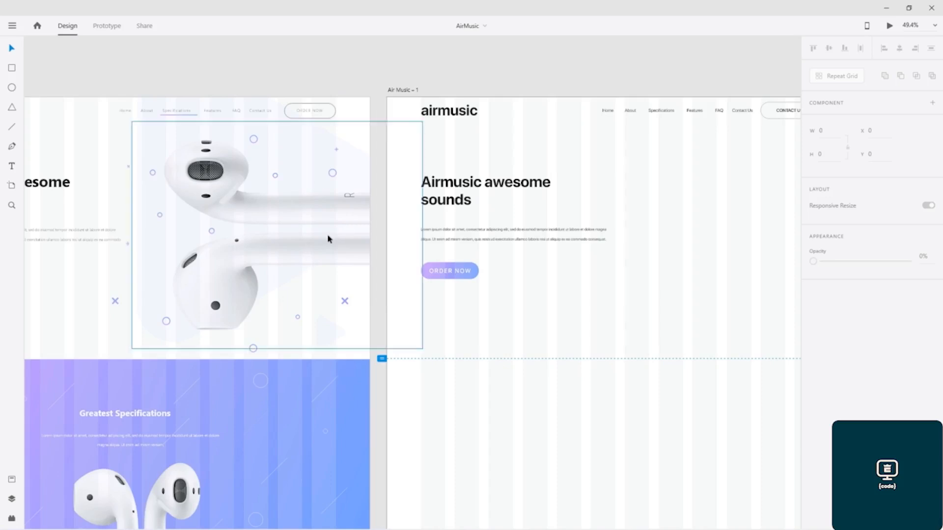
left_click(356, 215)
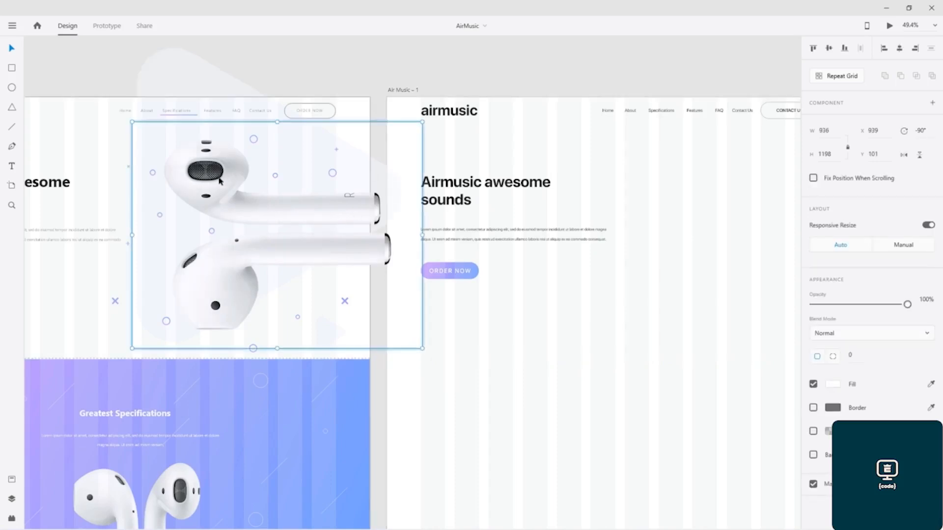
left_click_drag(217, 179, 640, 233)
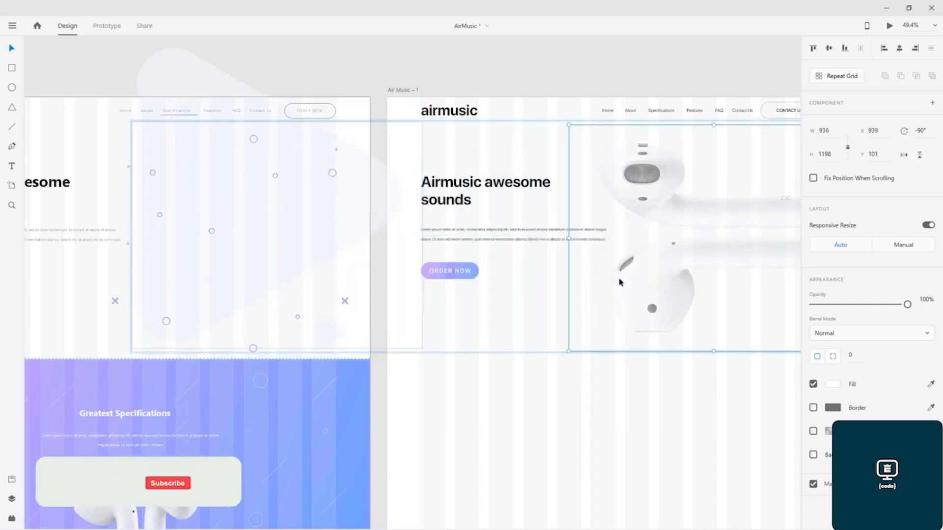
key("ctrl+z")
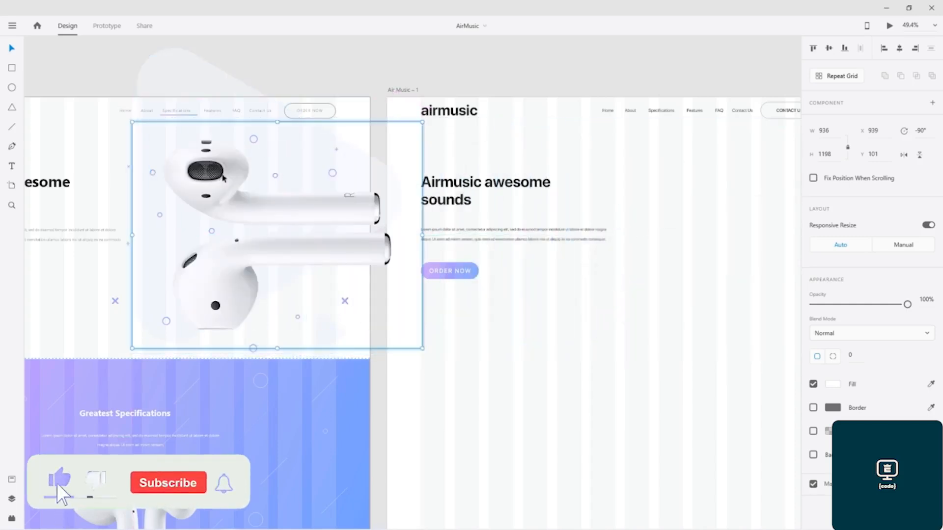
key("ctrl+shift+z")
left_click_drag(547, 151, 417, 141)
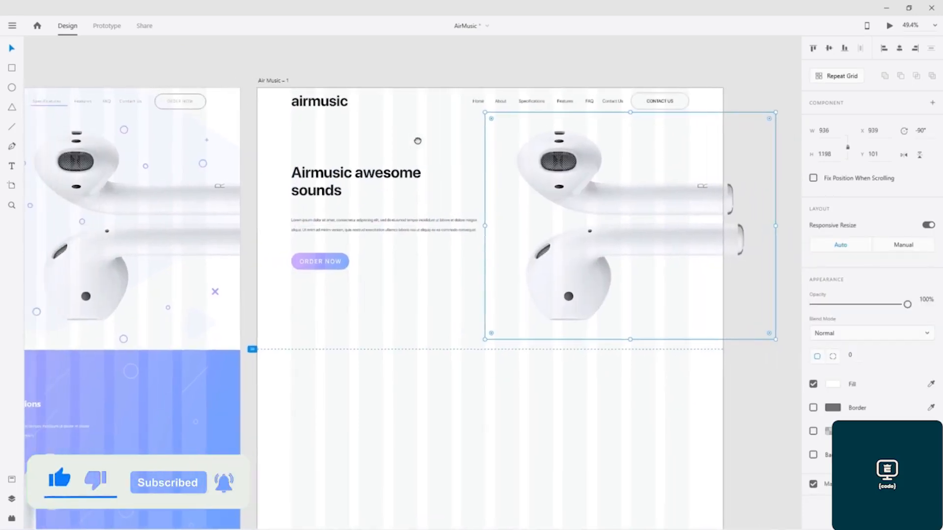
left_click(377, 79)
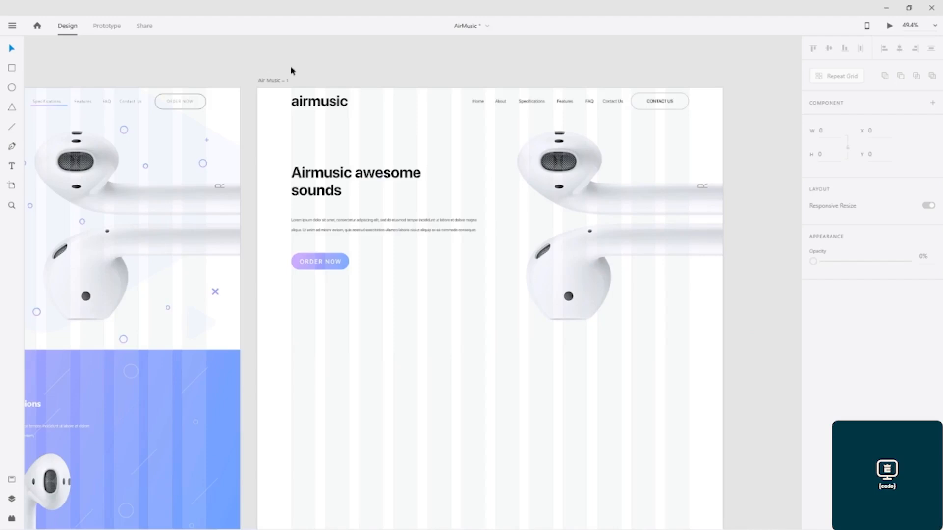
Step: Examine the gradient fill of the underline beneath Specifications in the original header
left_click_drag(400, 92, 392, 86)
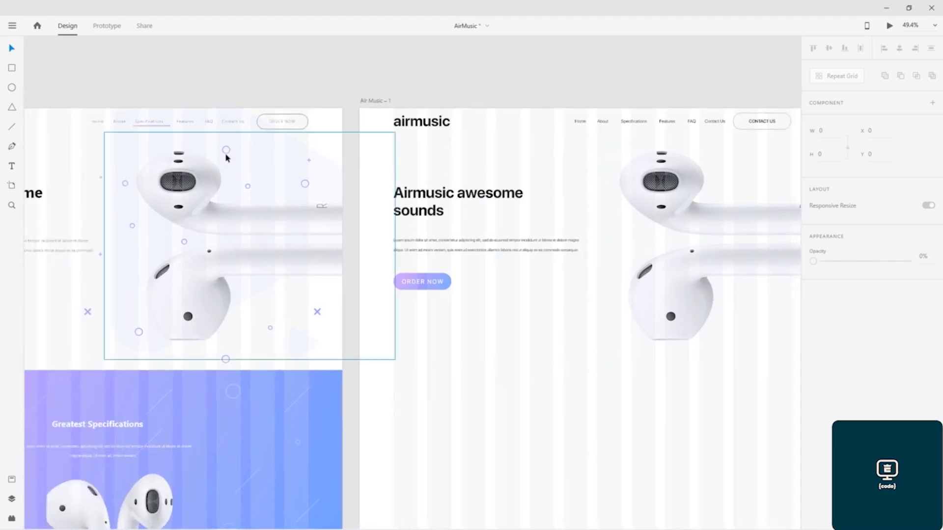
scroll(120, 212, "up", 5)
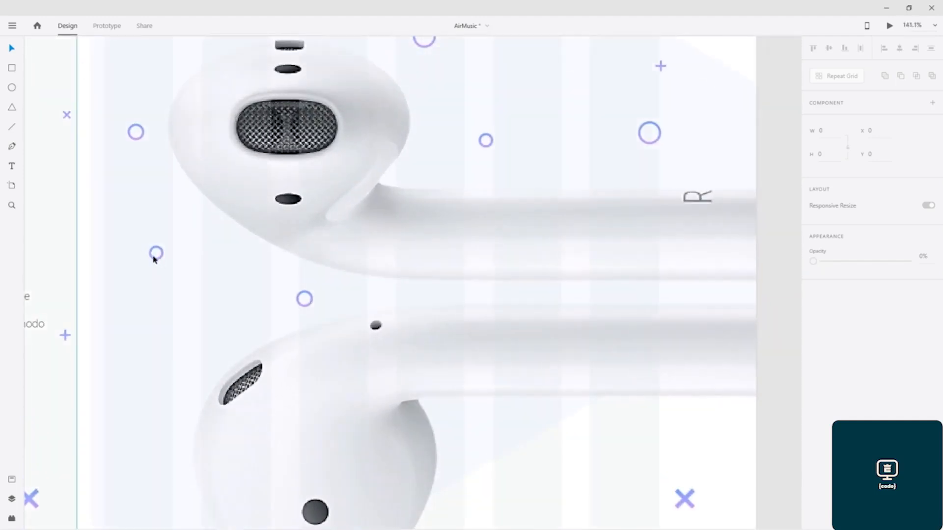
left_click_drag(113, 221, 221, 345)
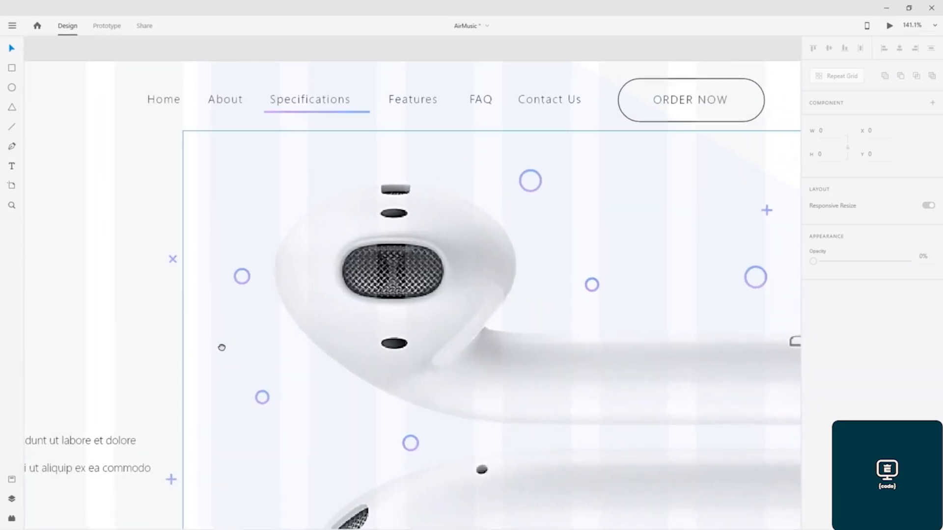
left_click(291, 113)
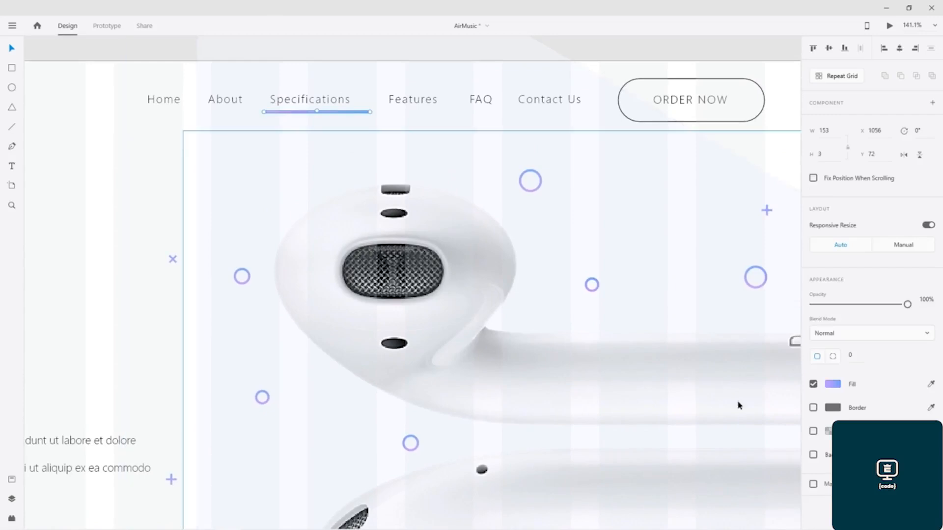
left_click(830, 386)
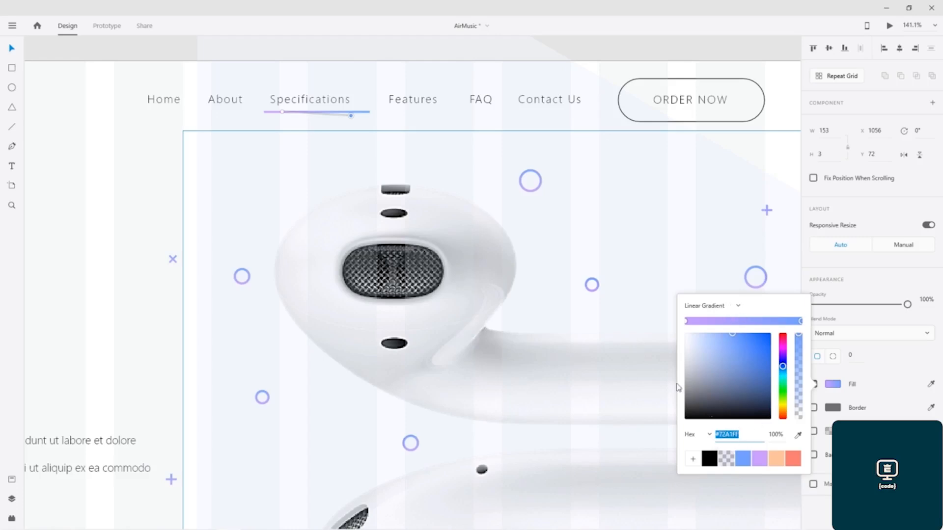
left_click(594, 253)
Step: Draw a horizontal line about 105 px wide just beneath the Specifications link in the Air Music – 1 header
left_click_drag(673, 227, 236, 229)
left_click_drag(702, 186, 74, 193)
left_click_drag(604, 190, 300, 190)
left_click(11, 128)
left_click_drag(299, 131, 370, 132)
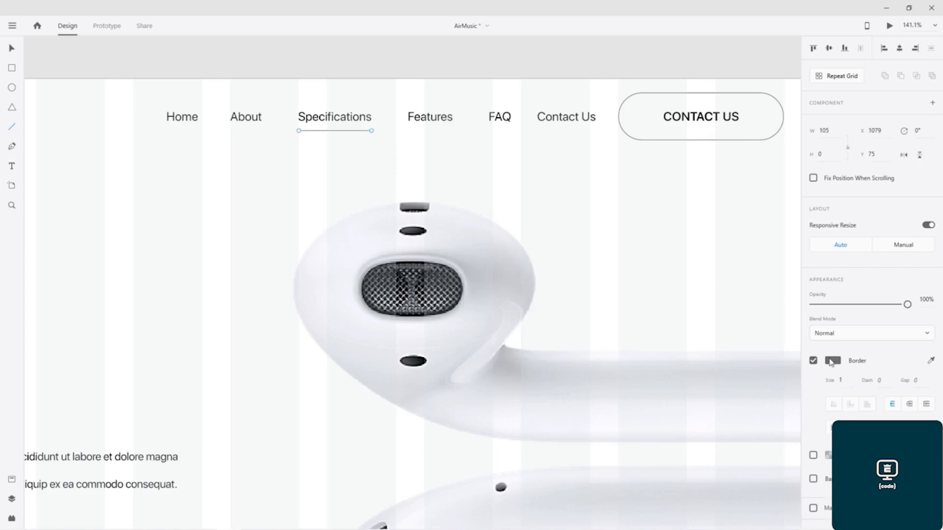
left_click(829, 362)
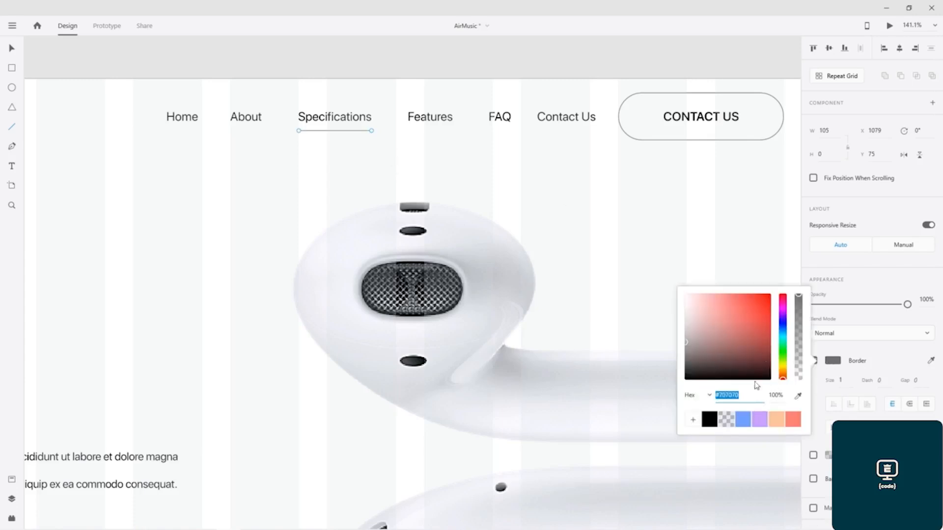
left_click(880, 356)
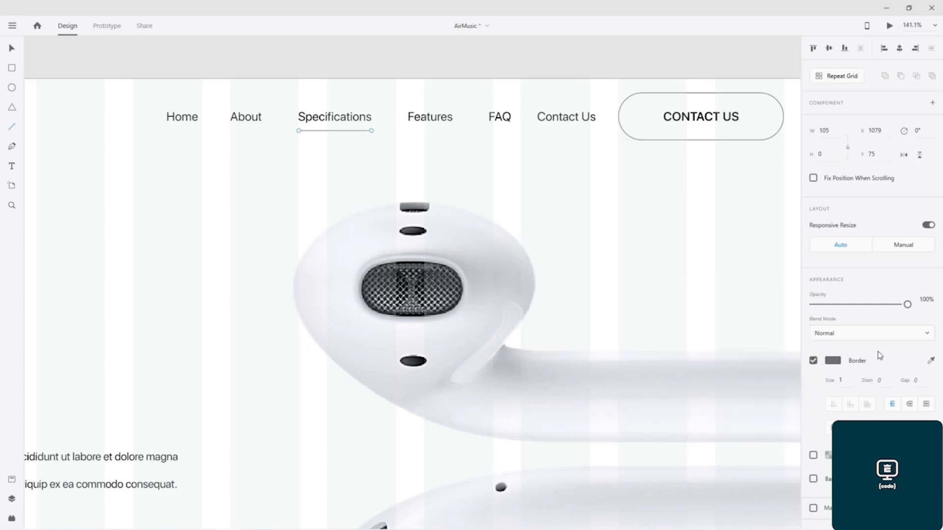
Step: Set the border size of the line under Specifications to 3
left_click(844, 381)
type("2")
key("Return")
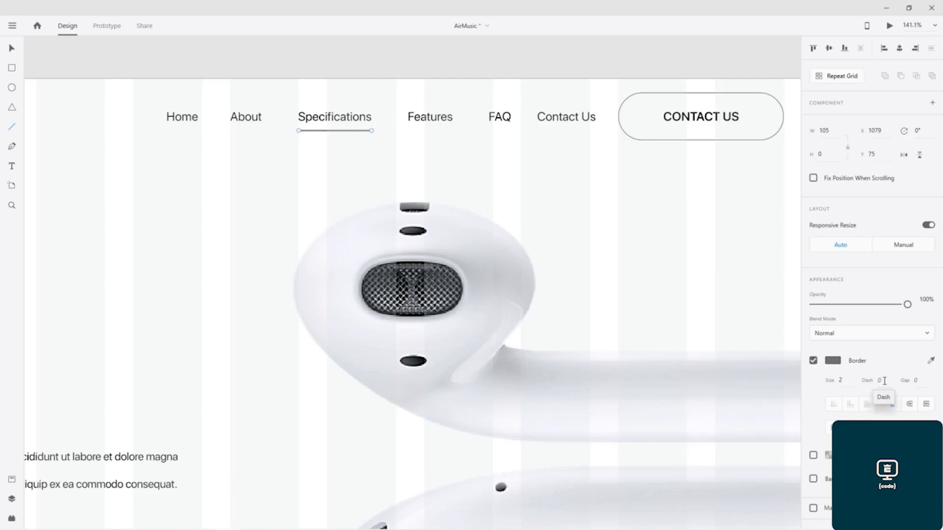
left_click(841, 381)
type("3")
key("Return")
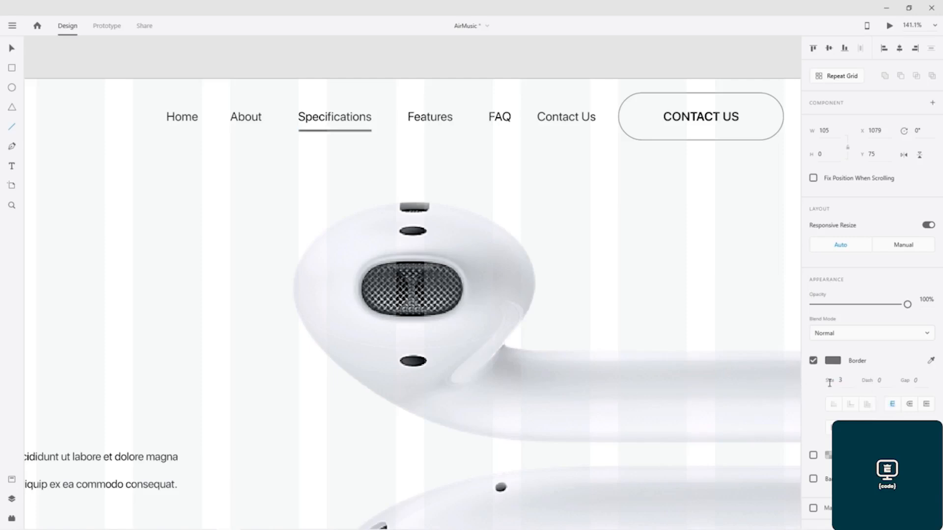
left_click(832, 362)
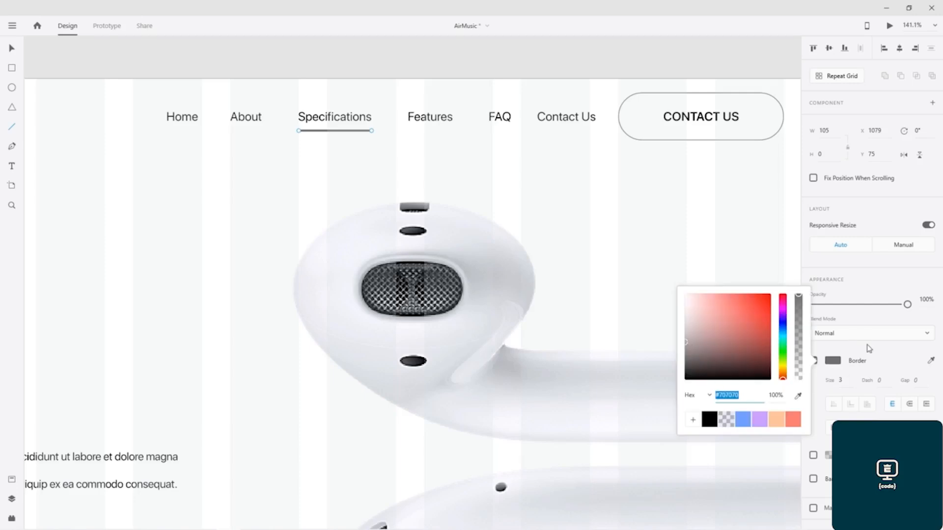
left_click(871, 351)
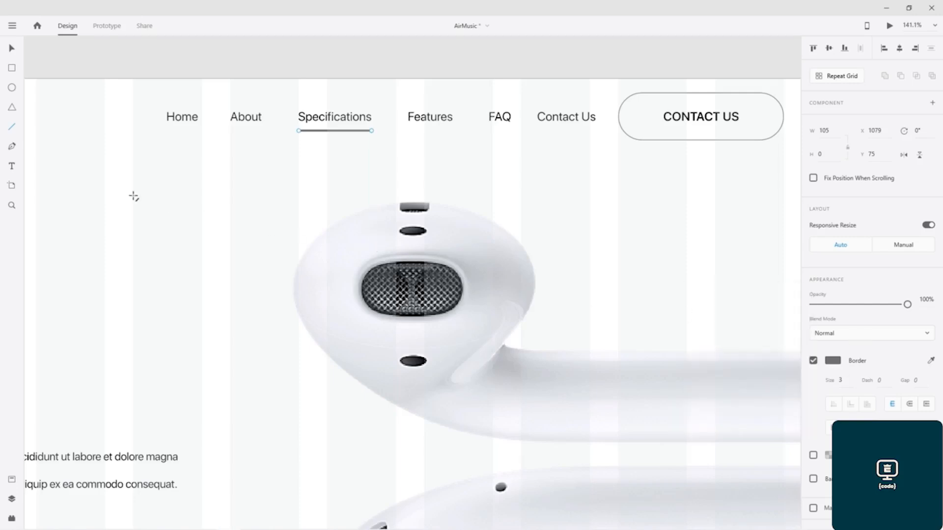
Step: Inspect the shape and the fill type options of the gradient underline beneath Specifications on the original artboard
left_click_drag(155, 194, 692, 243)
left_click_drag(422, 261, 896, 225)
left_click_drag(224, 264, 588, 297)
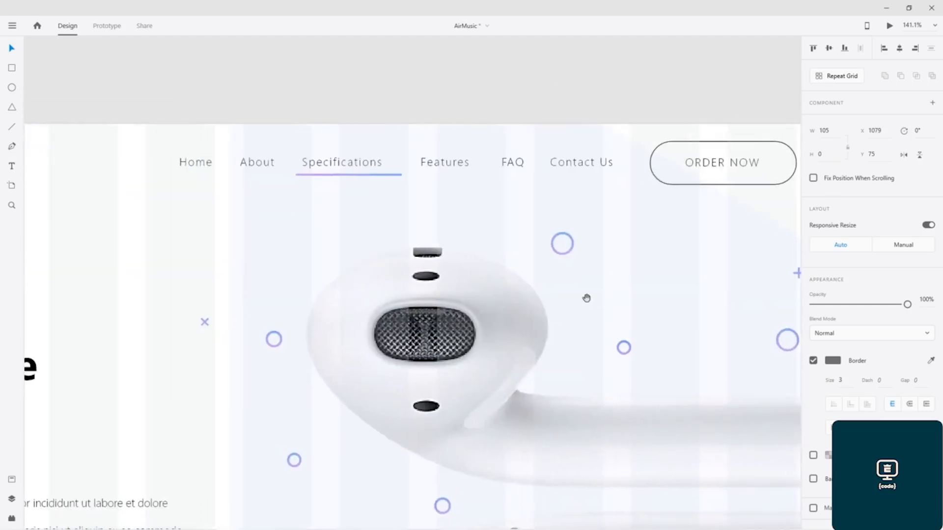
left_click(369, 175)
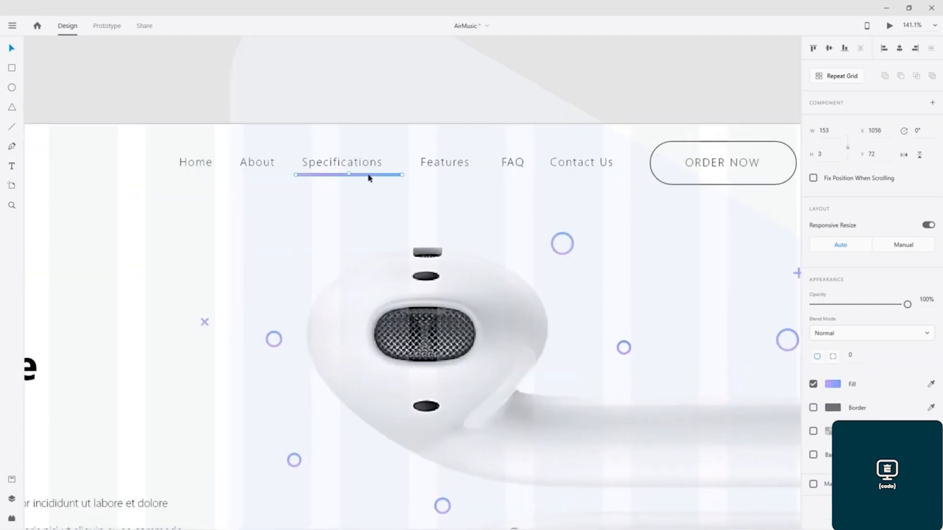
double_click(369, 175)
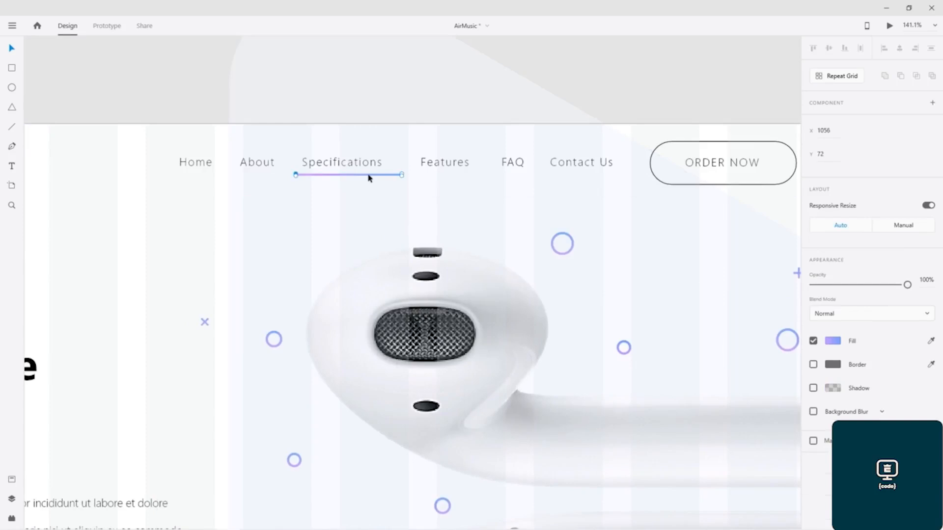
left_click(833, 341)
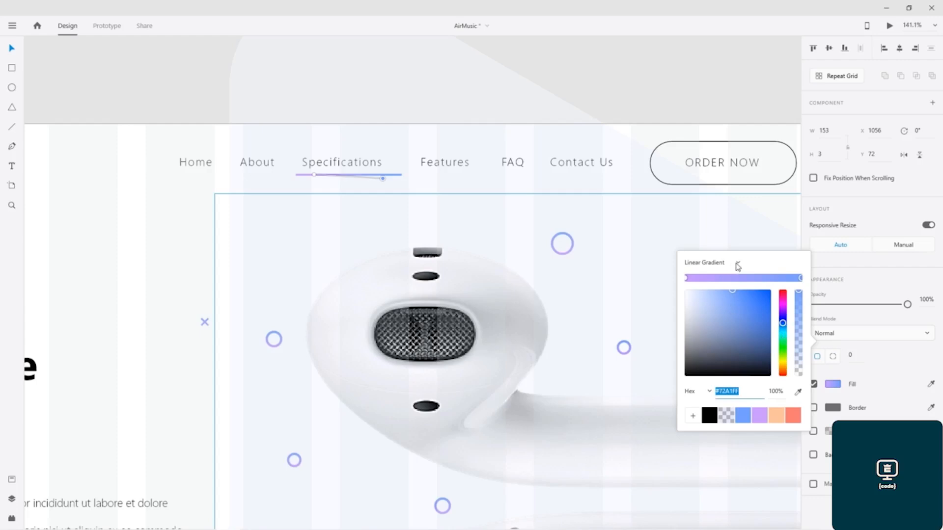
left_click(737, 264)
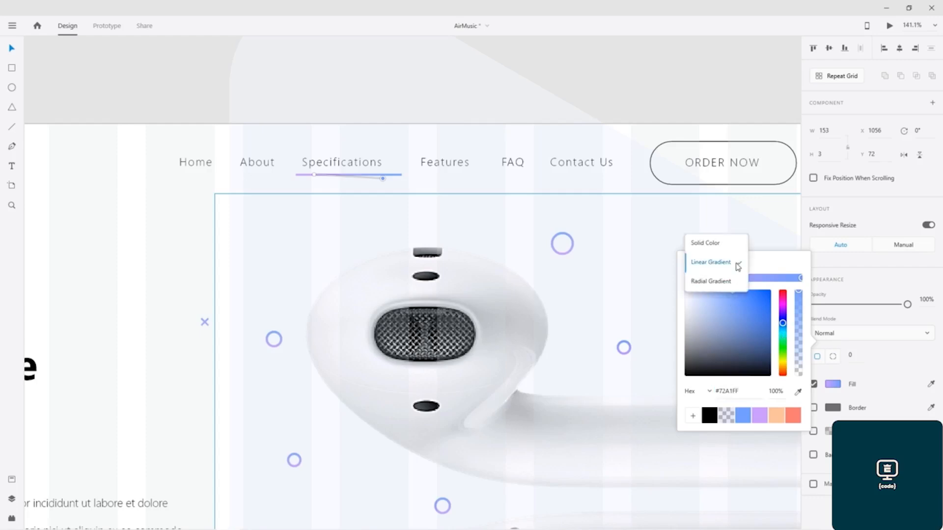
left_click(443, 188)
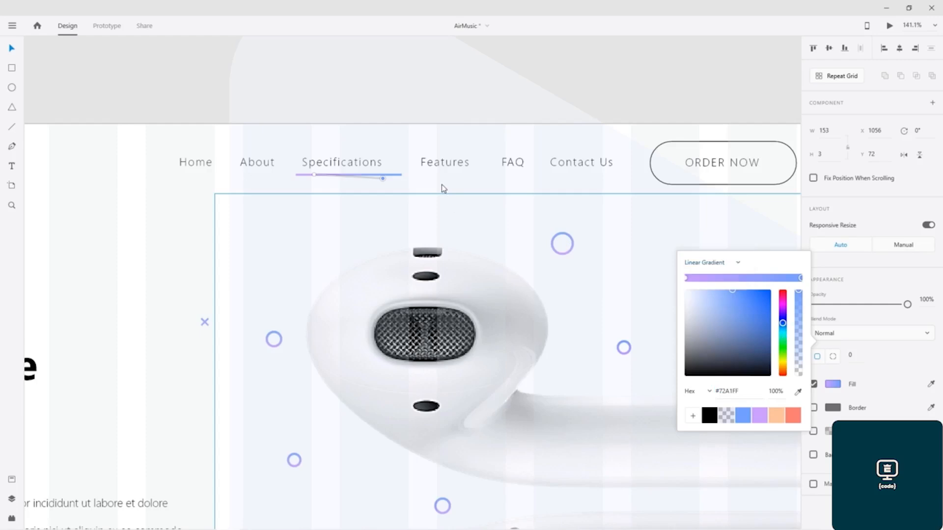
left_click(386, 178)
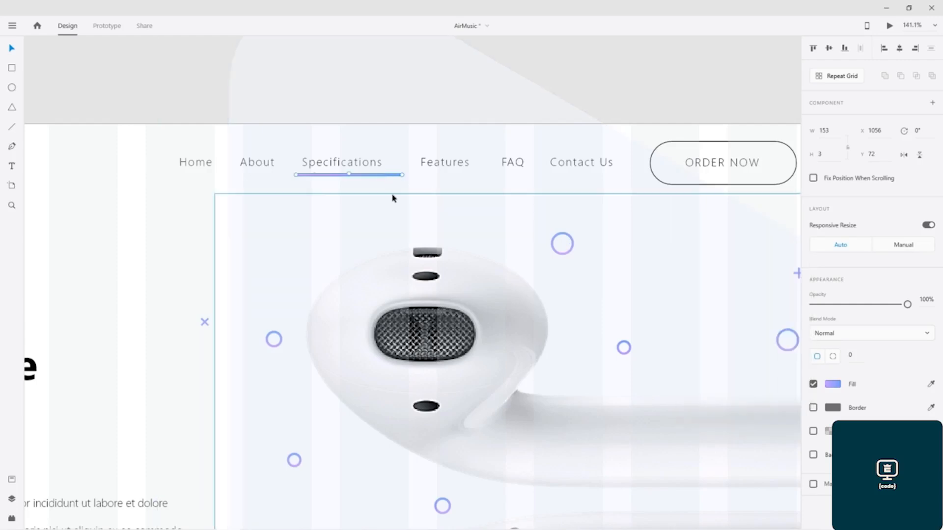